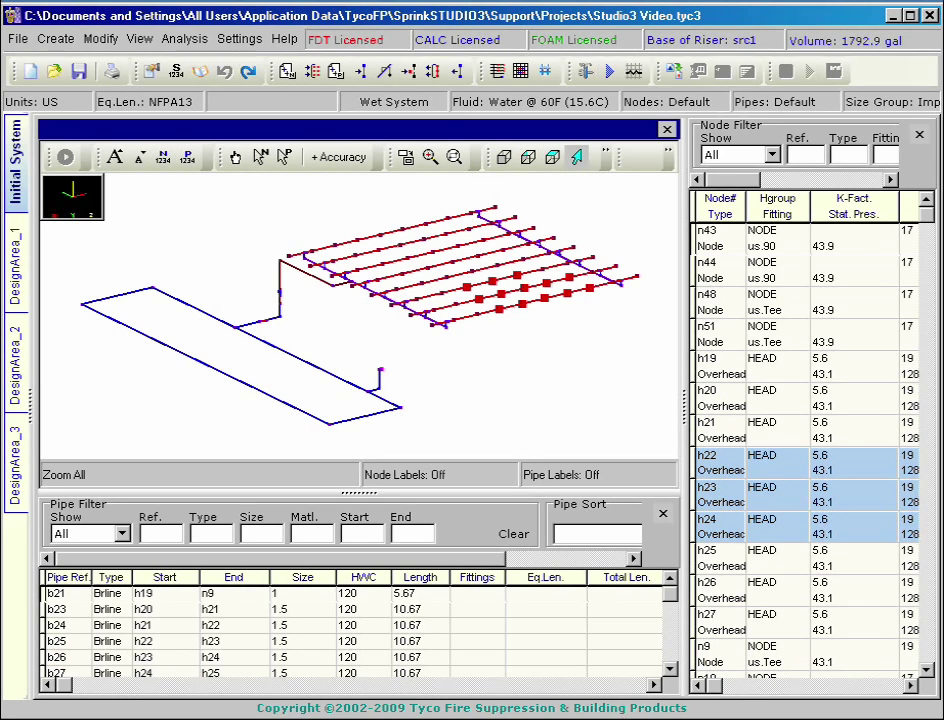
# Clear the head selection, rotate the model, select head h21 and pipe b24, and show the Create list
pyautogui.press('Escape')
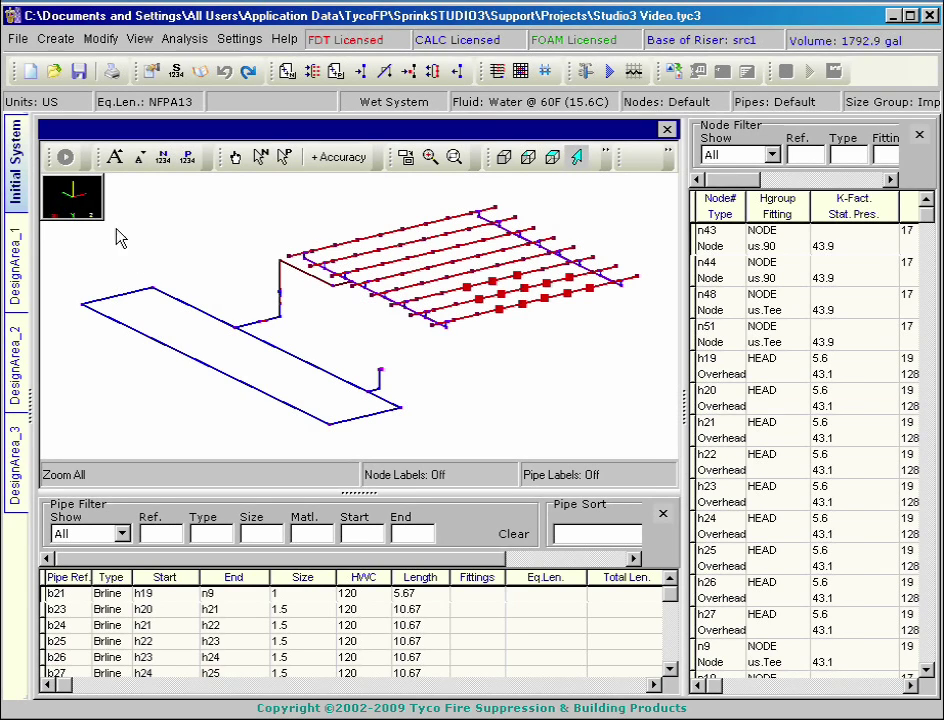
pyautogui.moveTo(95, 218); pyautogui.dragTo(68, 159)
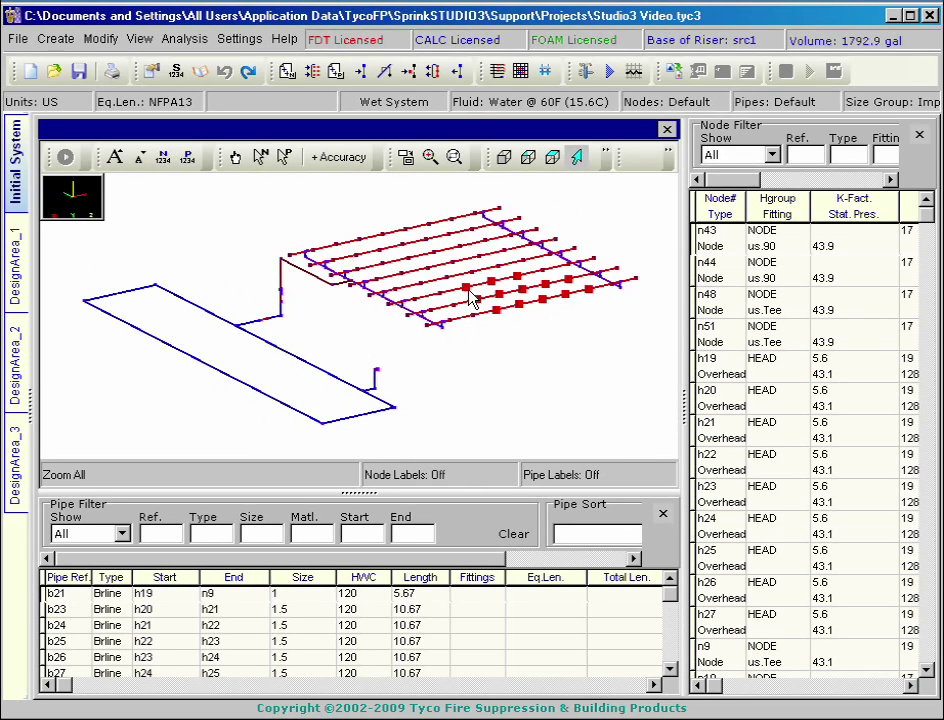
pyautogui.moveTo(470, 295)
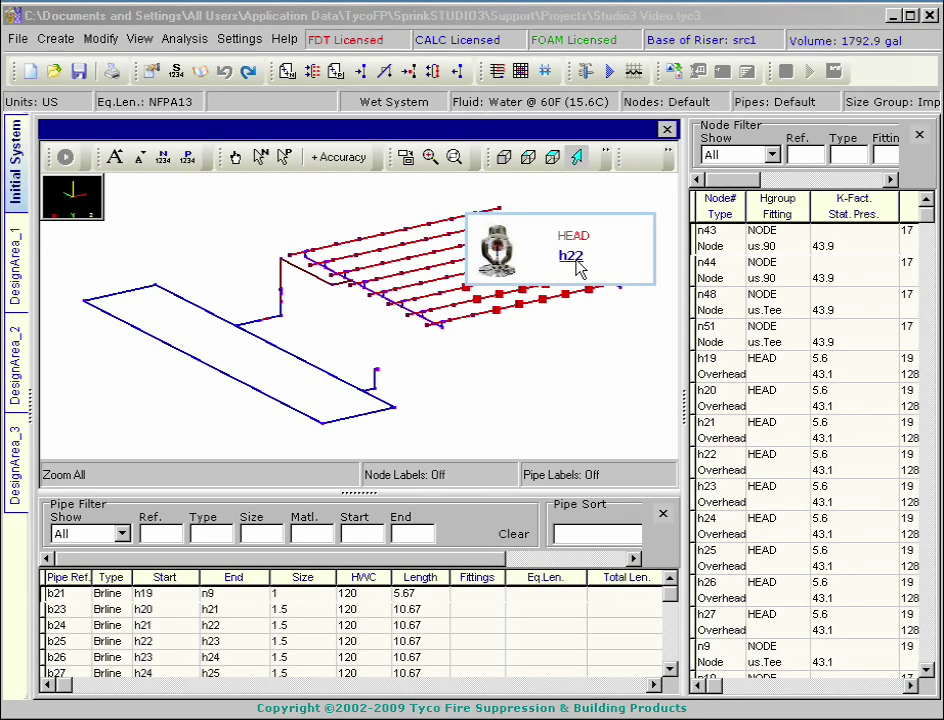
pyautogui.moveTo(578, 268)
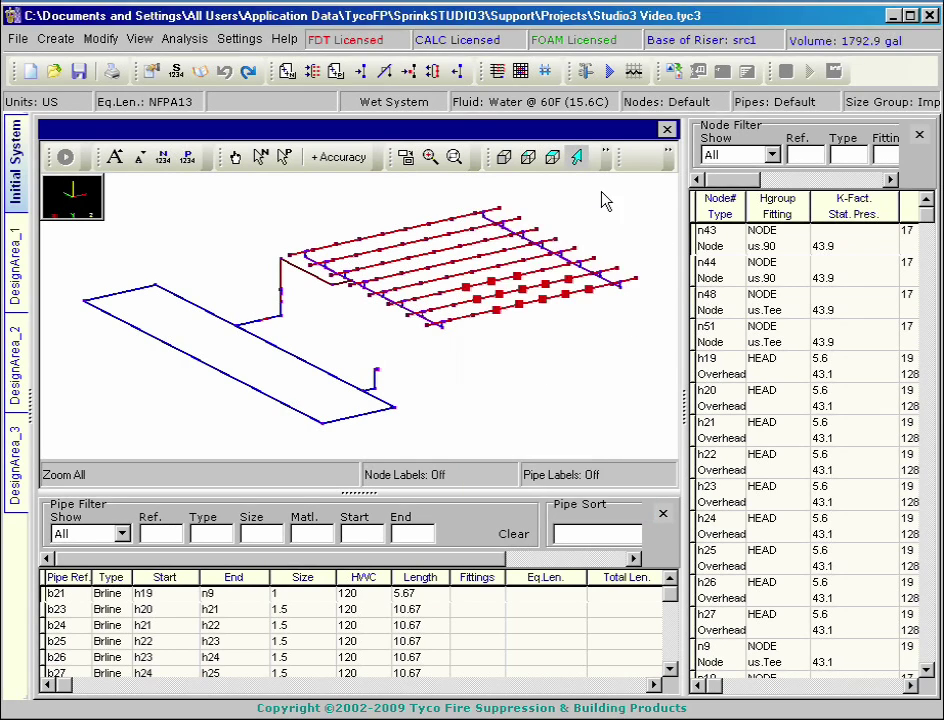
pyautogui.click(858, 444)
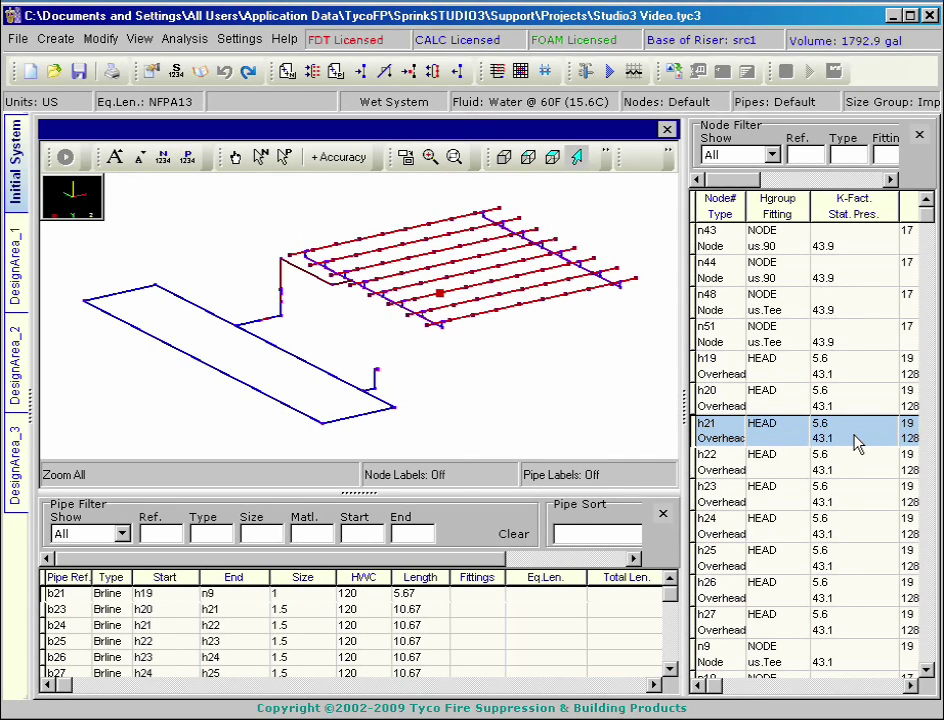
pyautogui.click(443, 630)
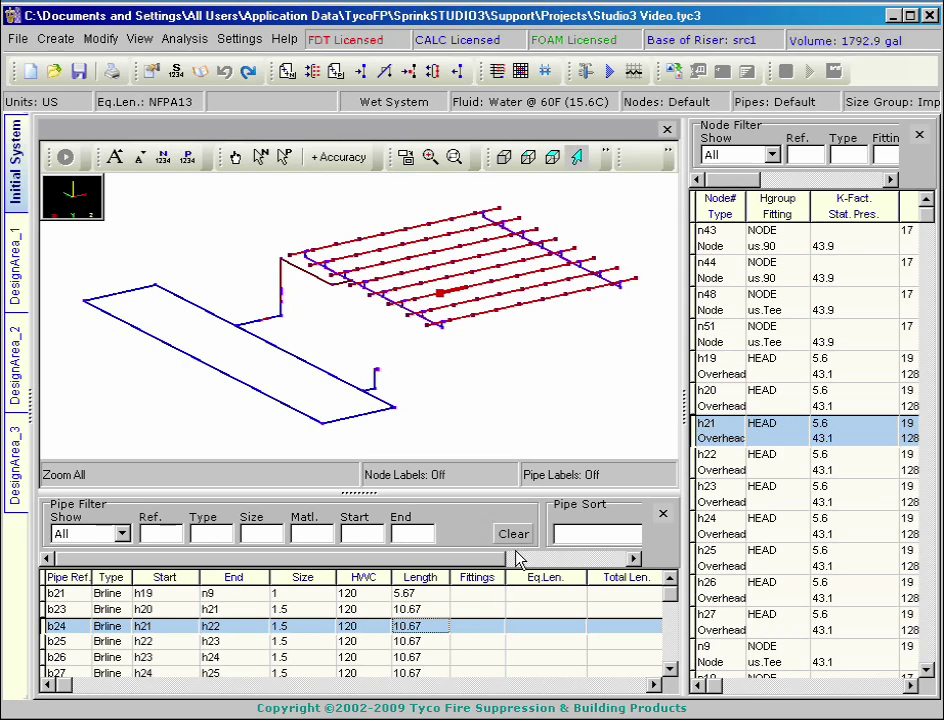
pyautogui.click(58, 40)
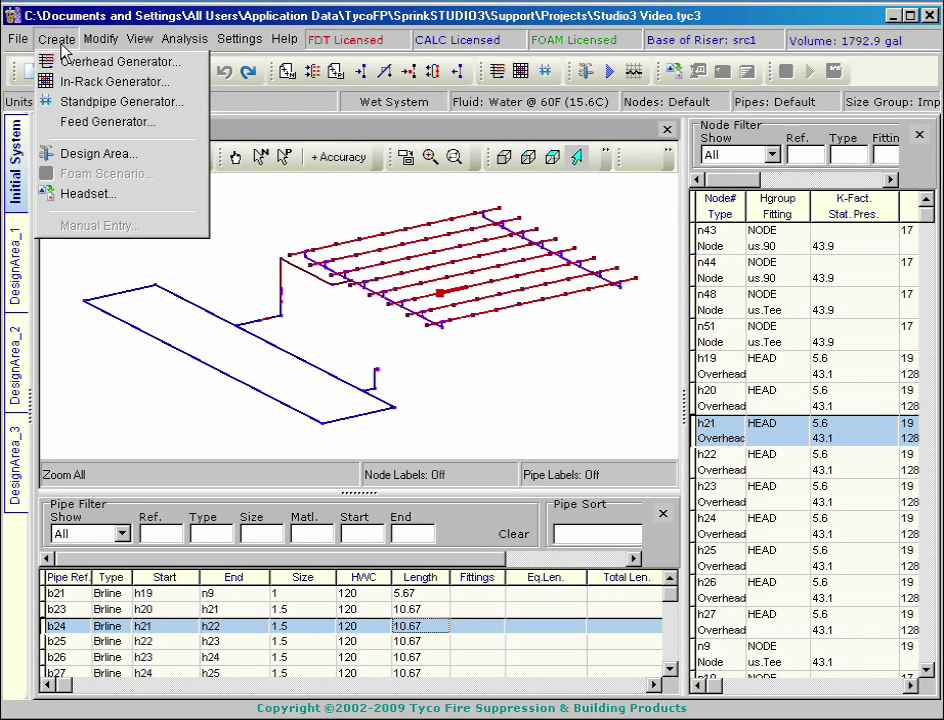
pyautogui.click(197, 63)
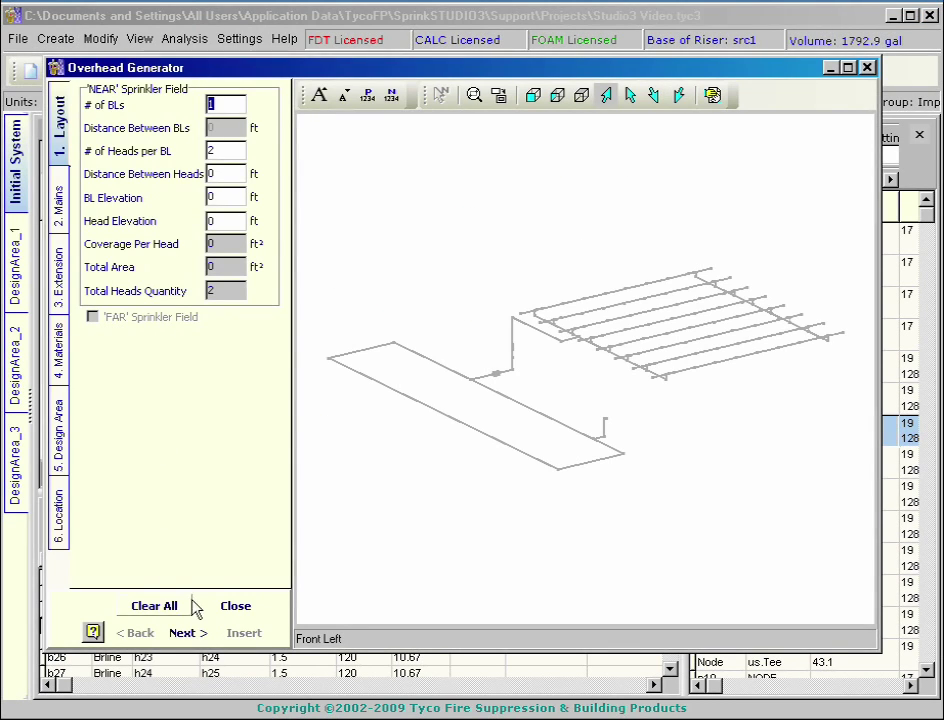
pyautogui.click(186, 633)
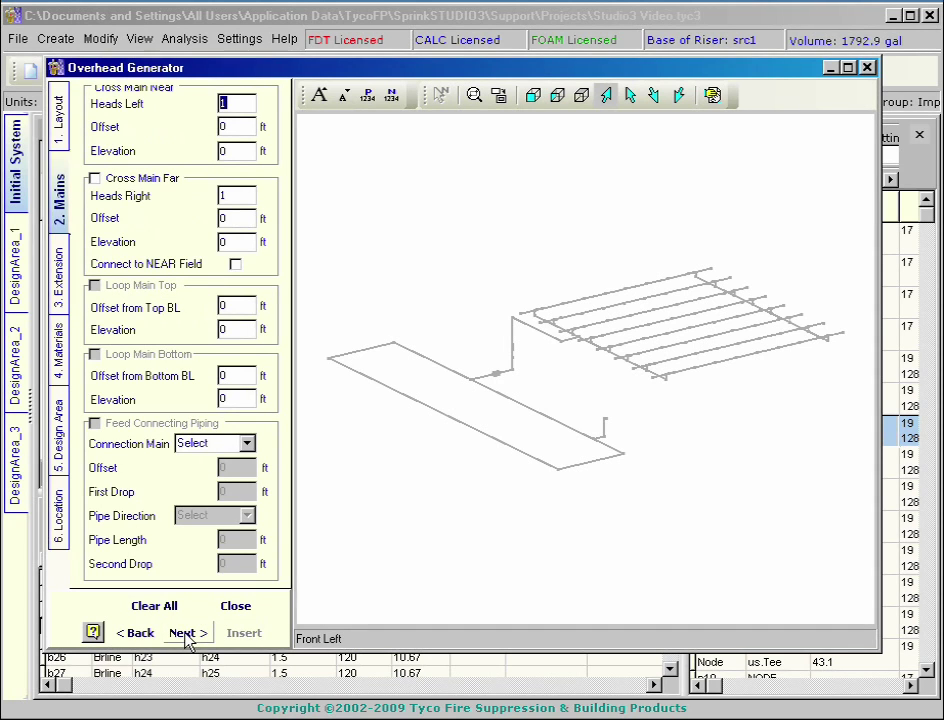
pyautogui.click(186, 634)
pyautogui.click(186, 634)
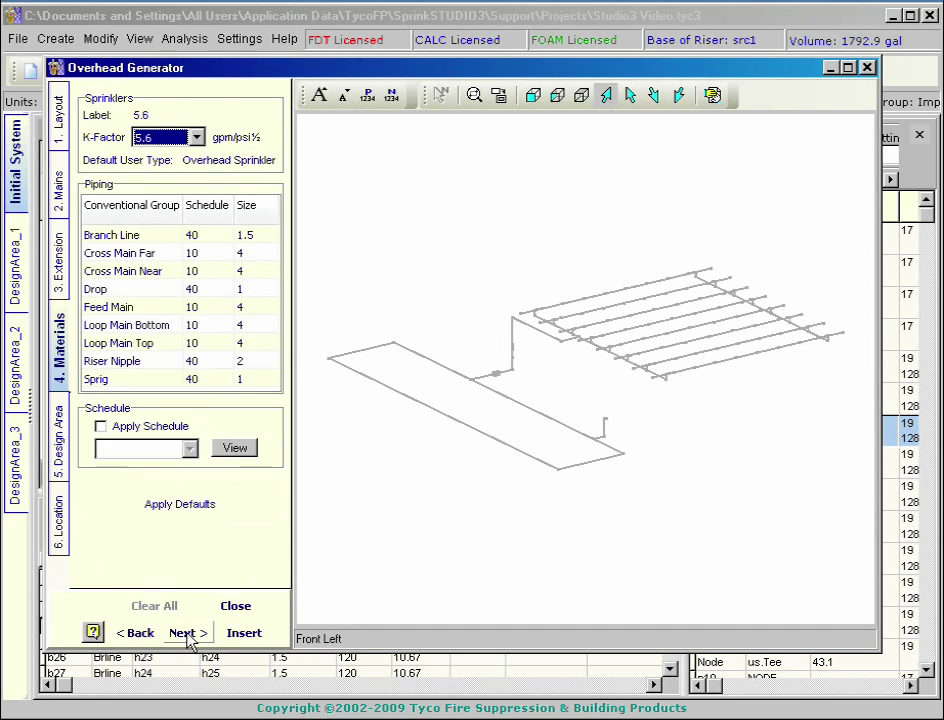
pyautogui.click(237, 607)
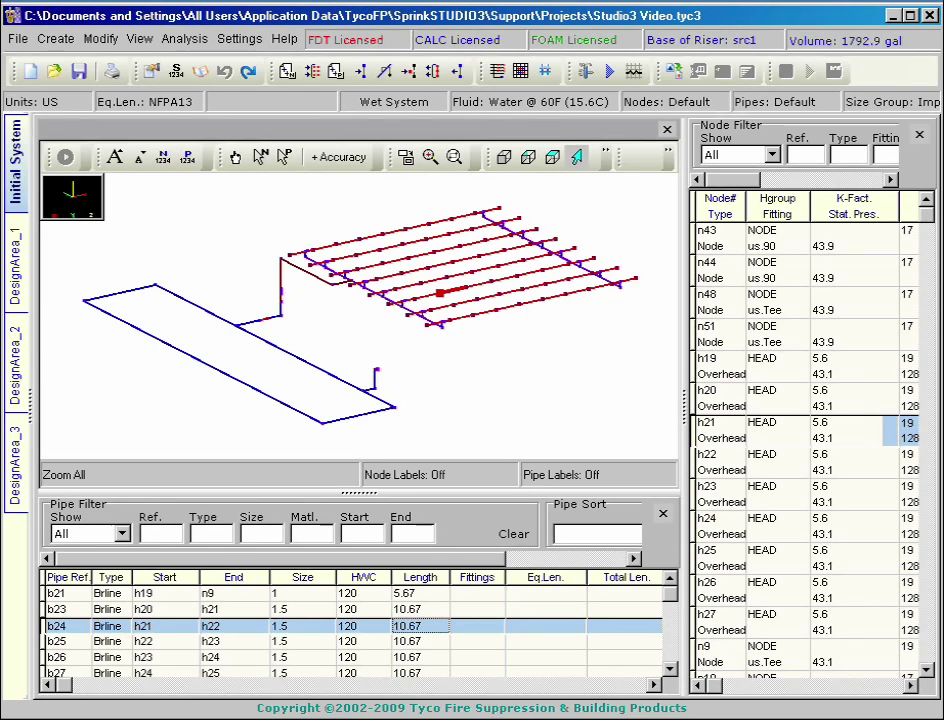
# Add a 10 ft pipe from node n78 running in the +Y direction to new node n79
pyautogui.click(155, 286)
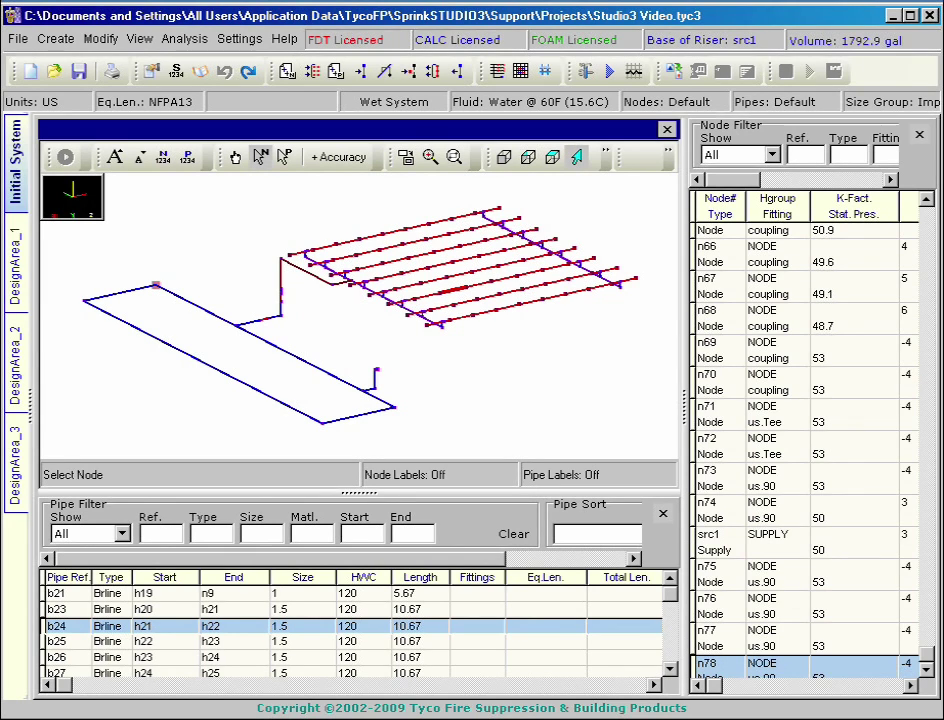
pyautogui.rightClick(200, 237)
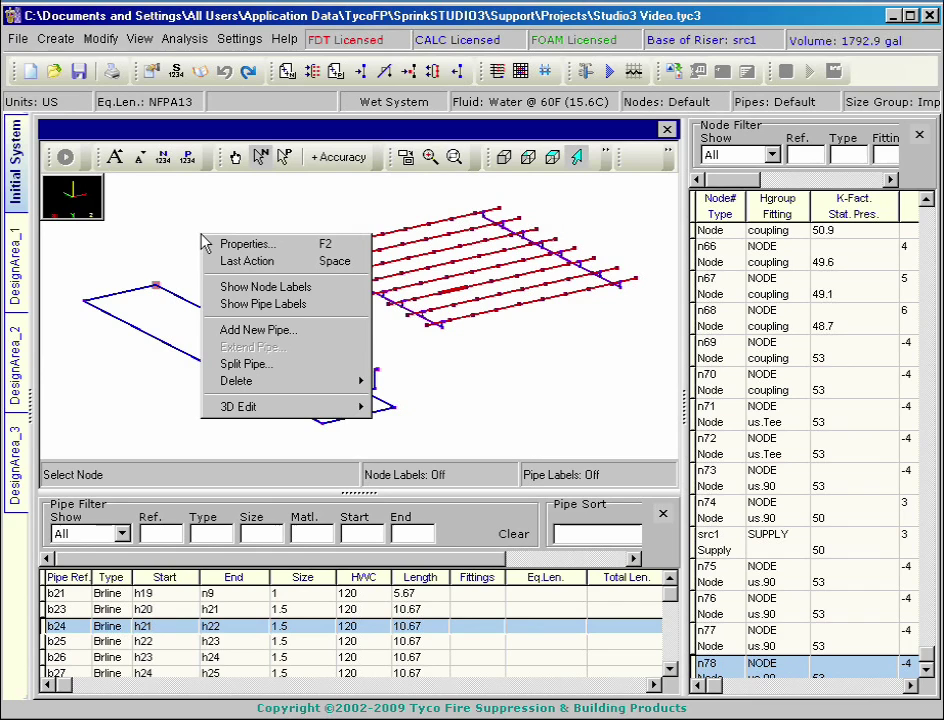
pyautogui.click(320, 332)
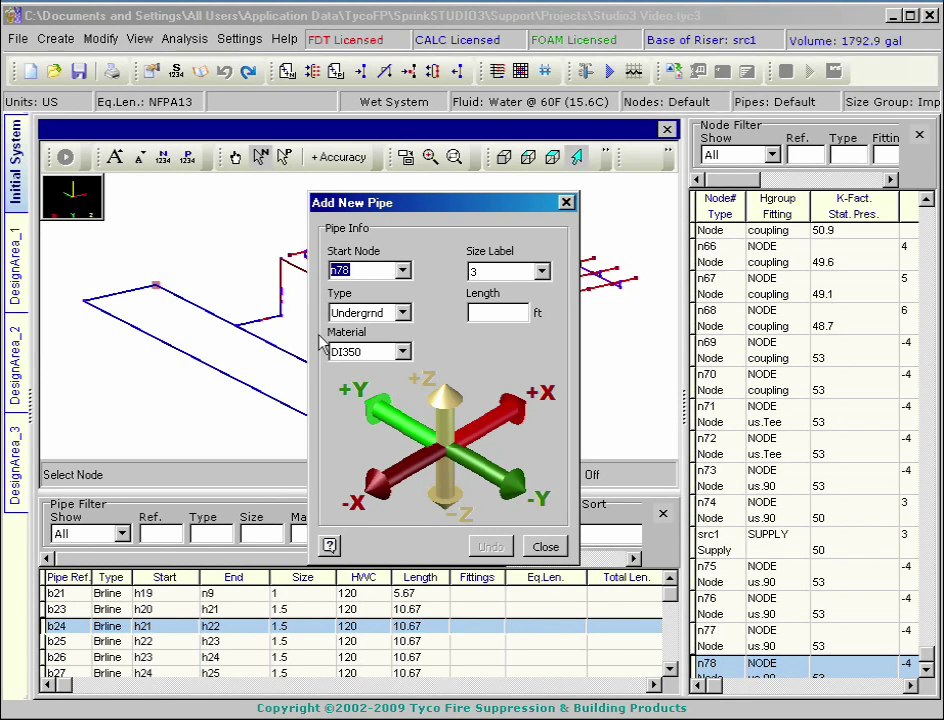
pyautogui.click(493, 309)
pyautogui.write('10')
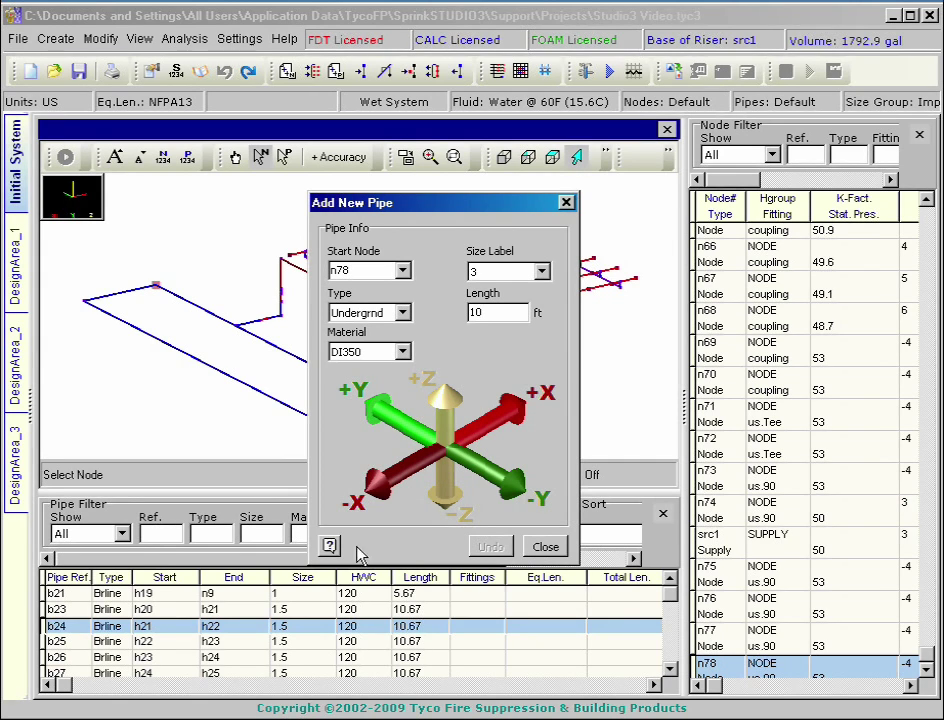
pyautogui.click(373, 408)
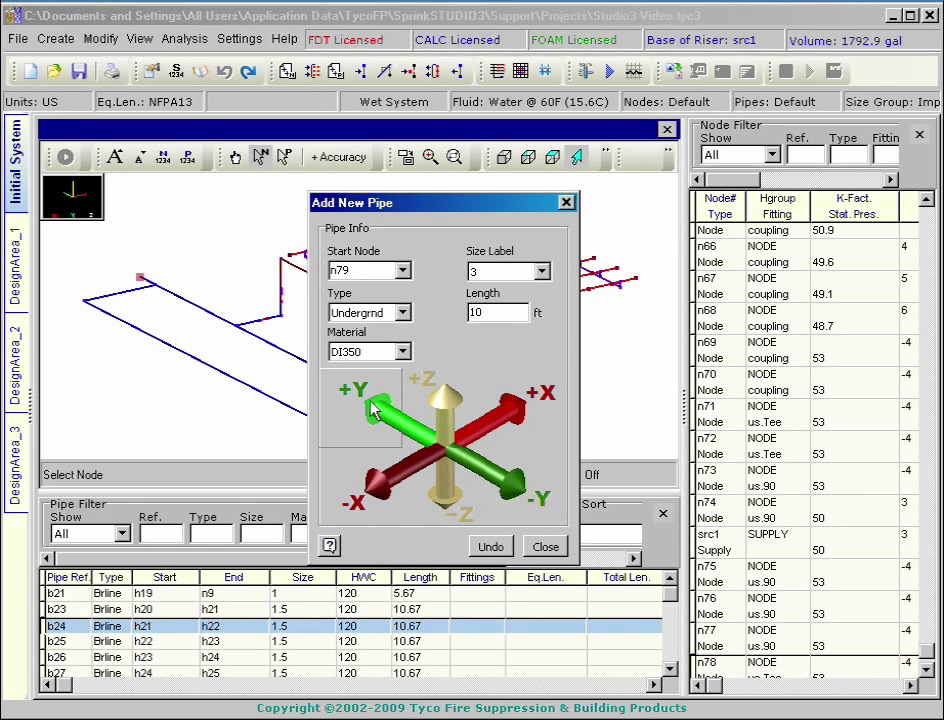
pyautogui.click(545, 546)
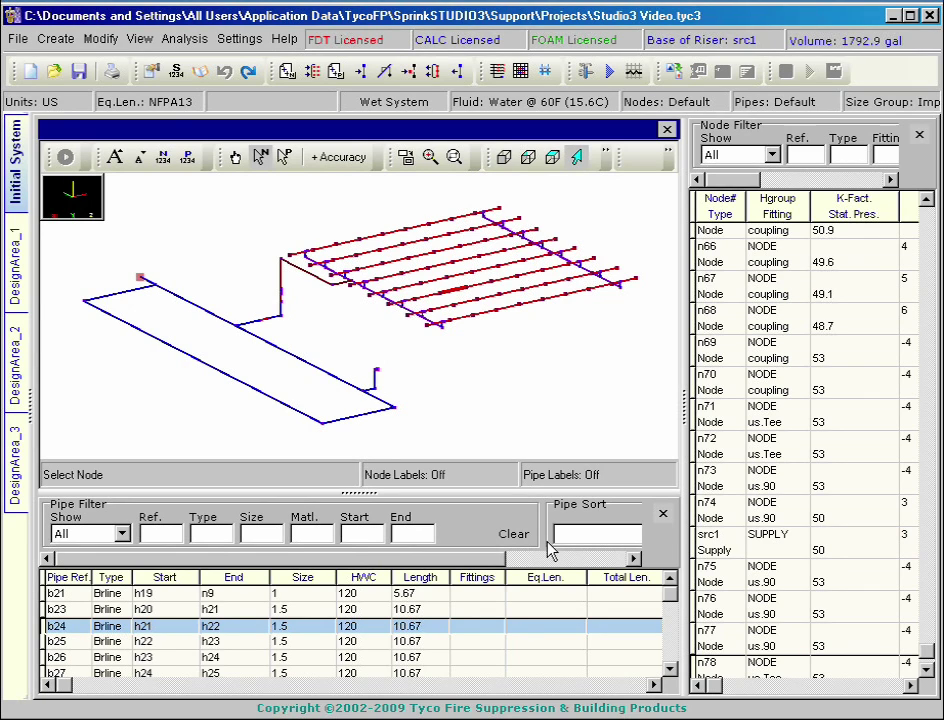
# Look through the Modify 3D Edit commands without choosing one, then delete the newly added node
pyautogui.click(101, 40)
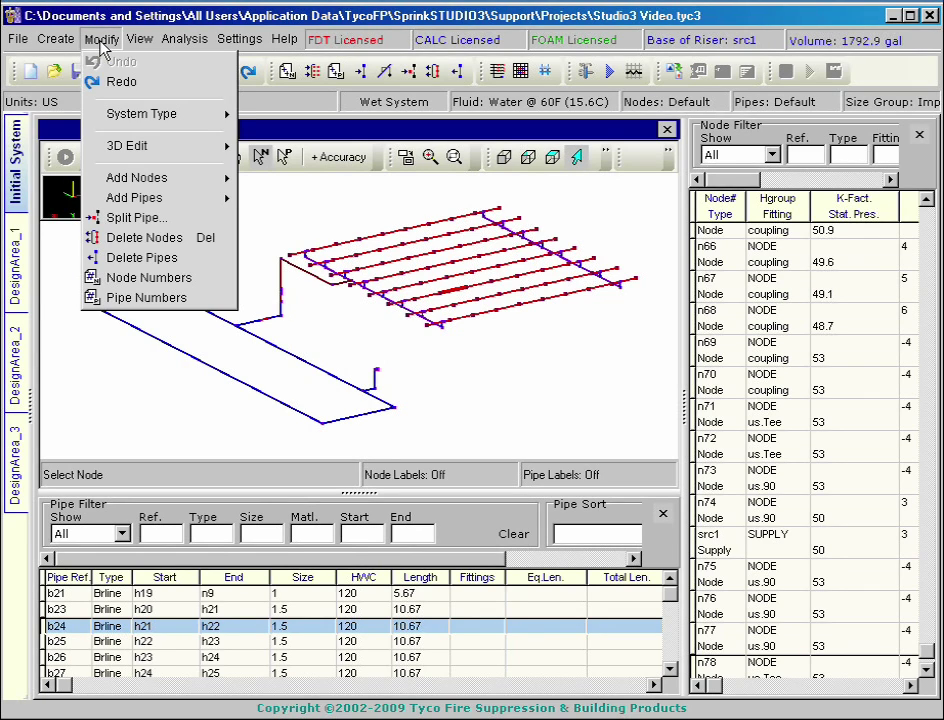
pyautogui.click(180, 150)
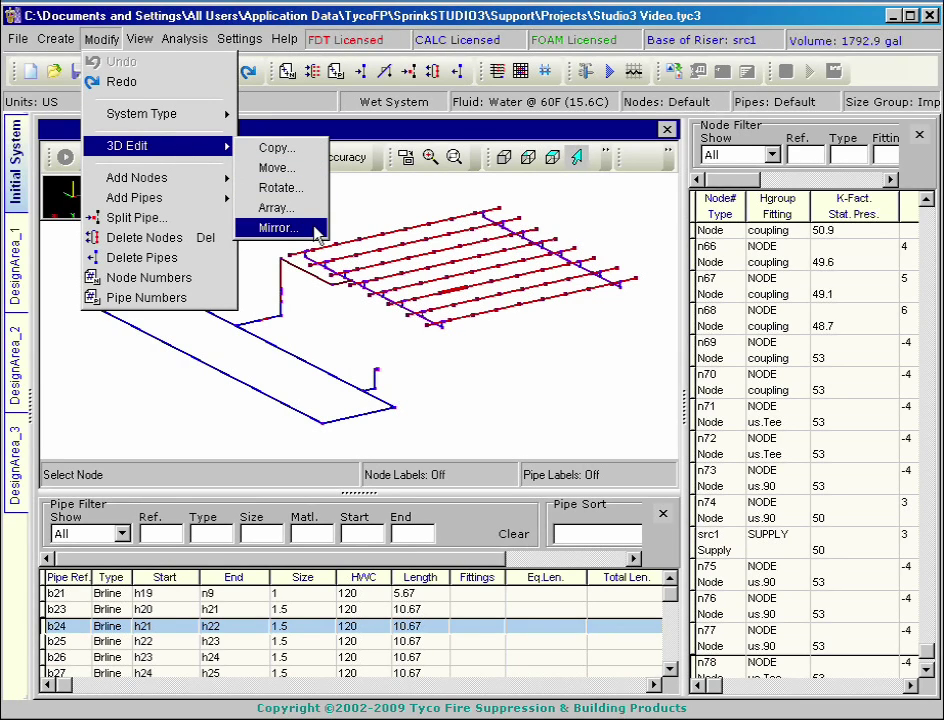
pyautogui.click(351, 228)
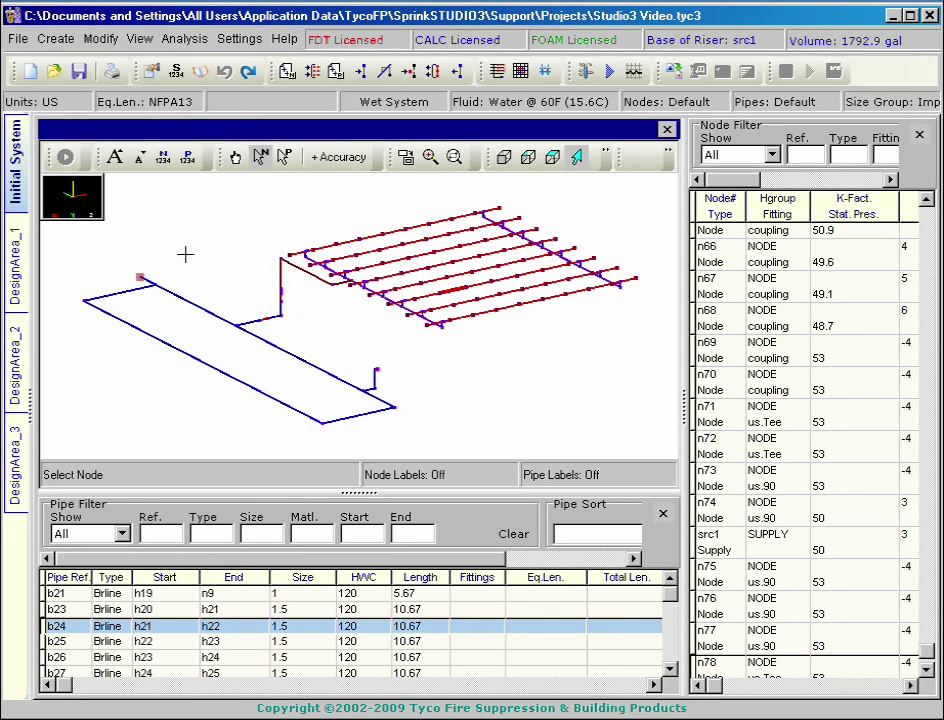
pyautogui.rightClick(167, 224)
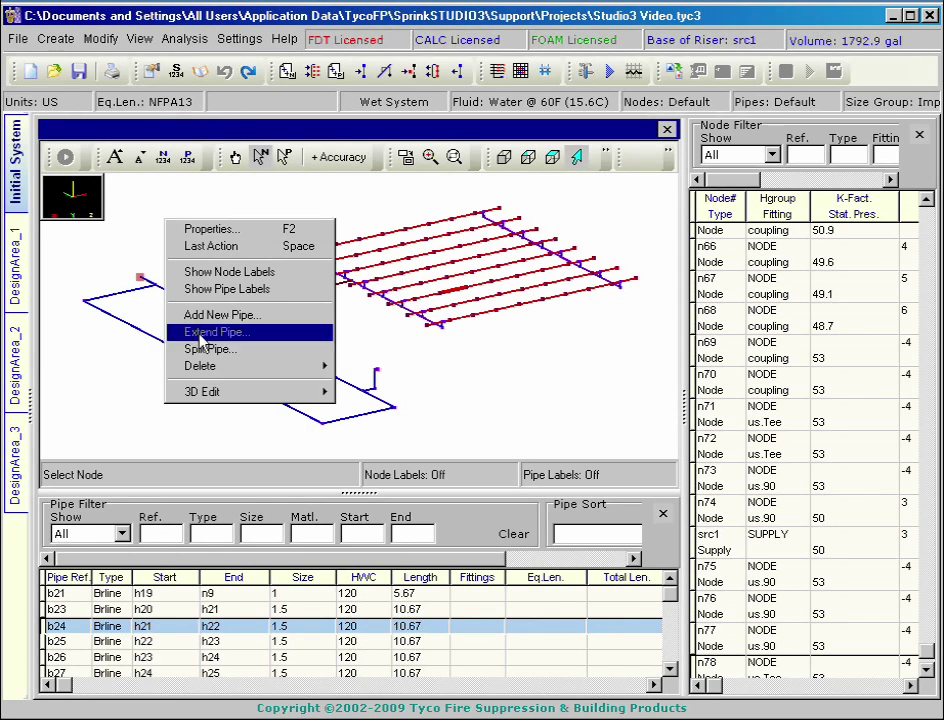
pyautogui.moveTo(226, 366)
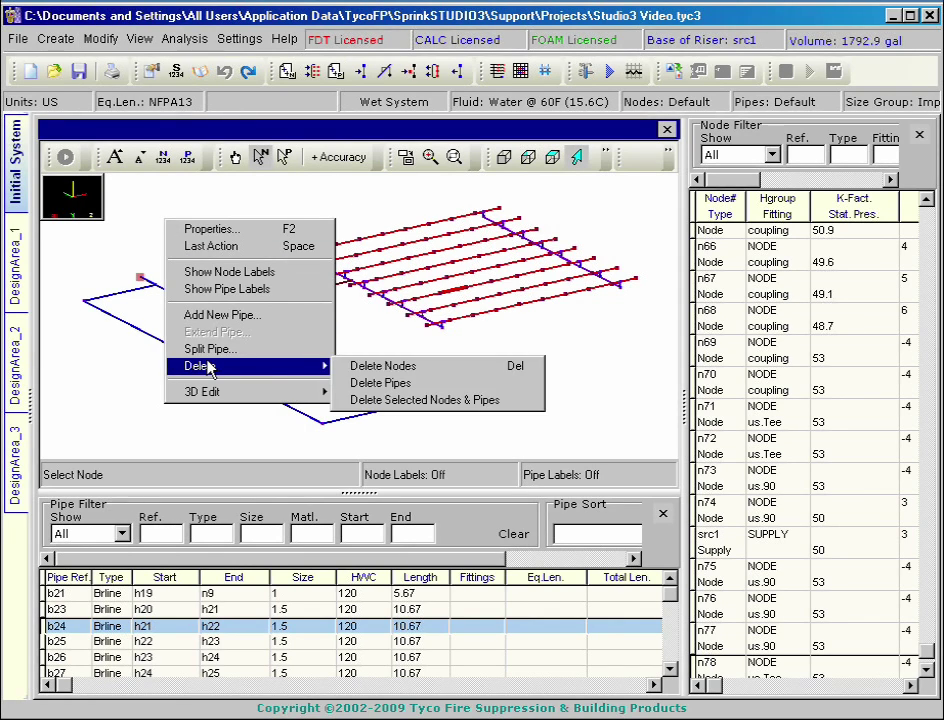
pyautogui.click(353, 367)
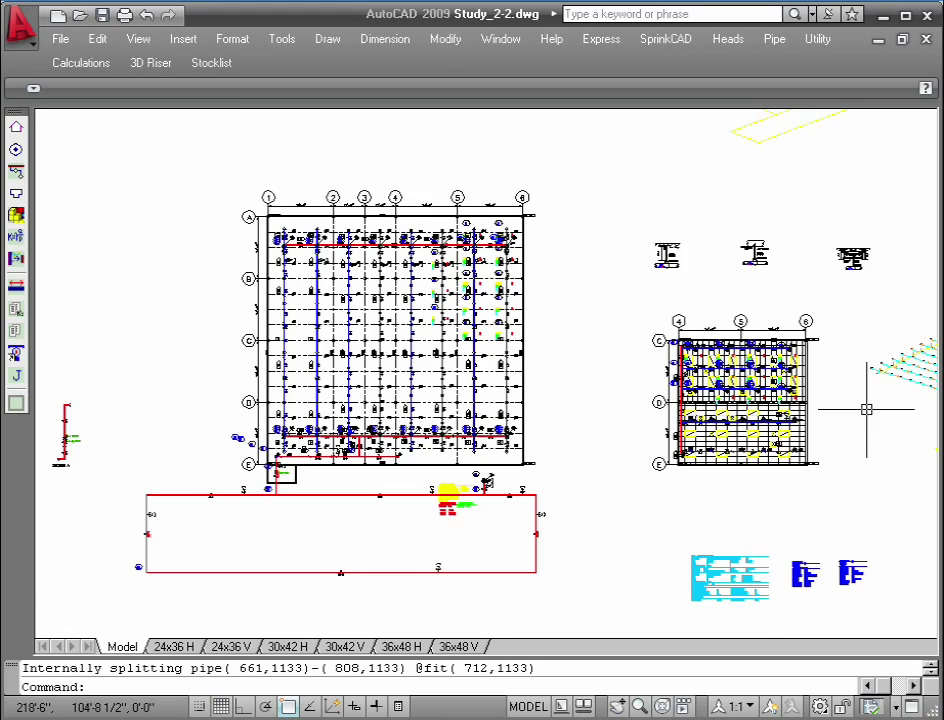
# Pan and zoom the AutoCAD drawing to bring the isometric sprinkler piping into view
pyautogui.moveTo(809, 404)
pyautogui.mouseDown()
pyautogui.moveTo(442, 432)
pyautogui.moveTo(320, 403)
pyautogui.mouseUp()
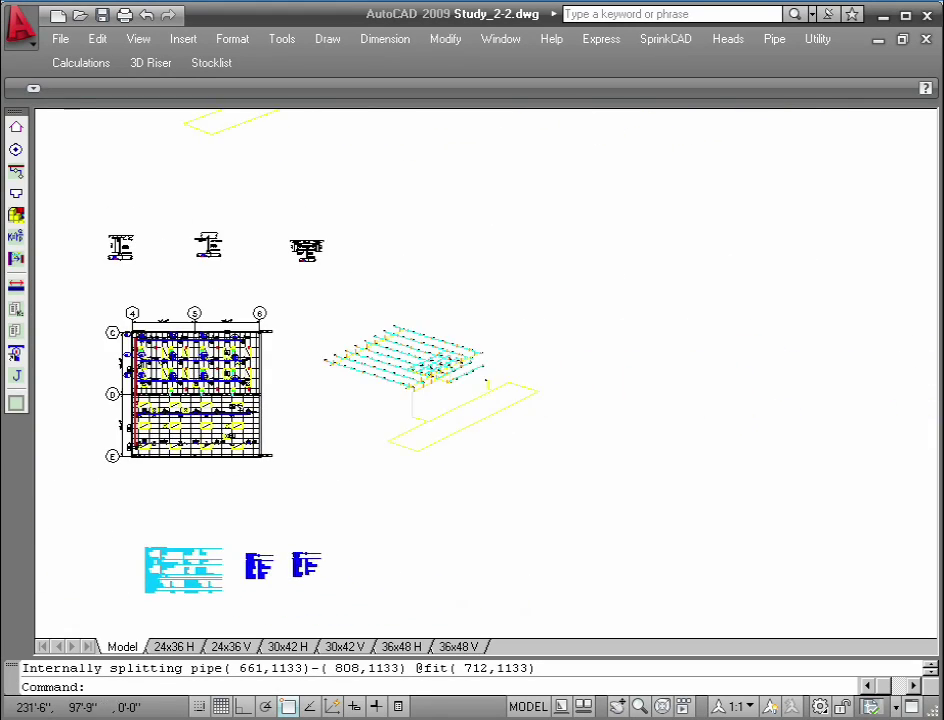
pyautogui.scroll(5, 354, 419)
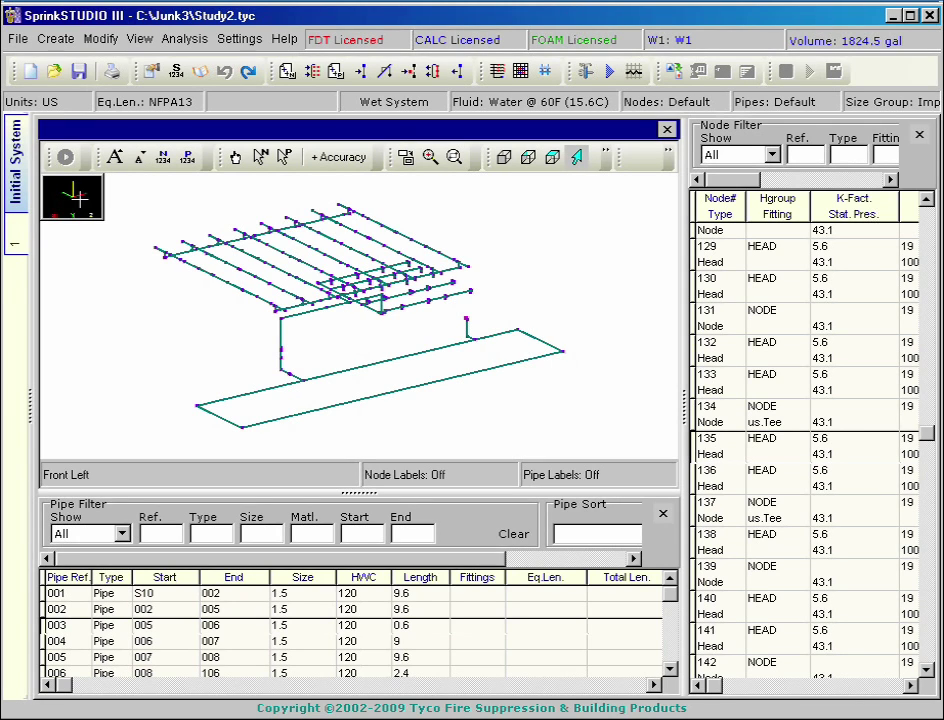
# Rotate the Study2 model, then make the Studio3 Video Initial System area active
pyautogui.moveTo(76, 205)
pyautogui.mouseDown()
pyautogui.moveTo(79, 213)
pyautogui.moveTo(88, 201)
pyautogui.mouseUp()
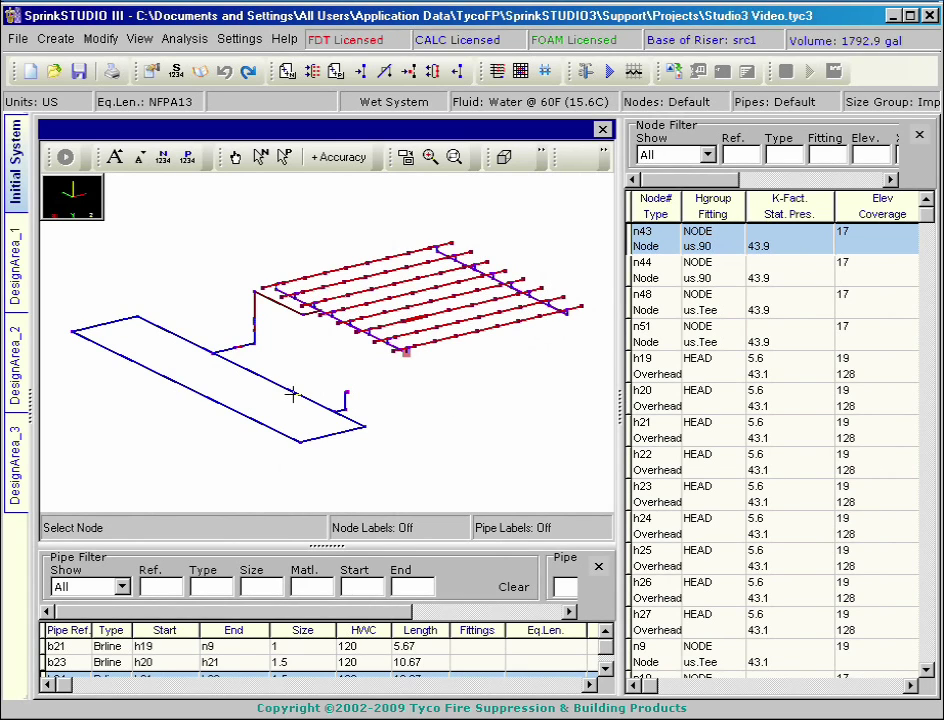
pyautogui.click(20, 203)
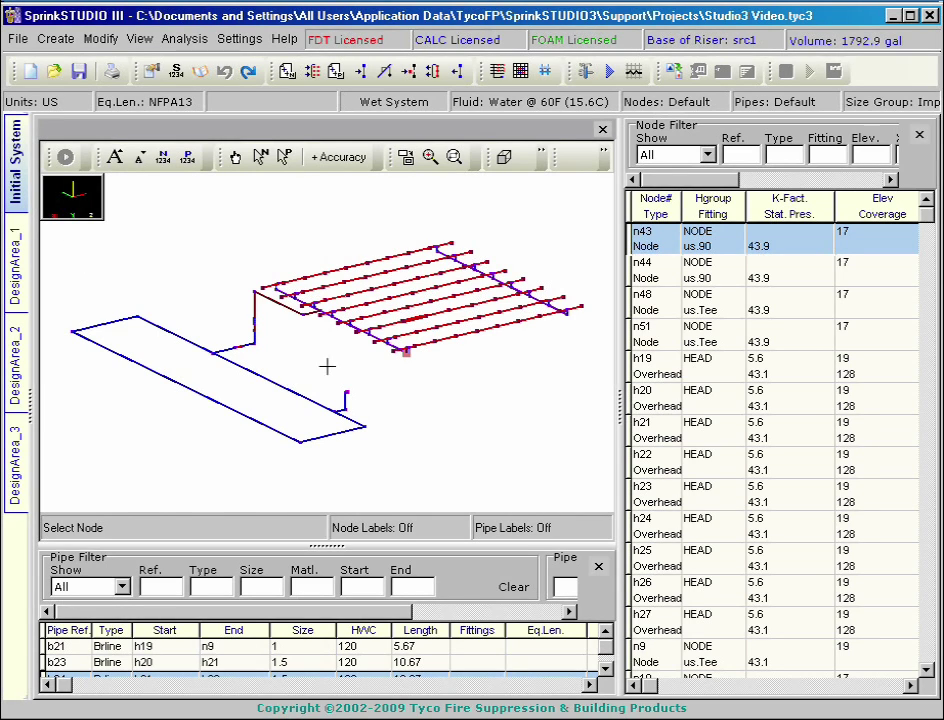
# Show node properties and inspect nodes h74, src1 and h76 individually
pyautogui.click(151, 74)
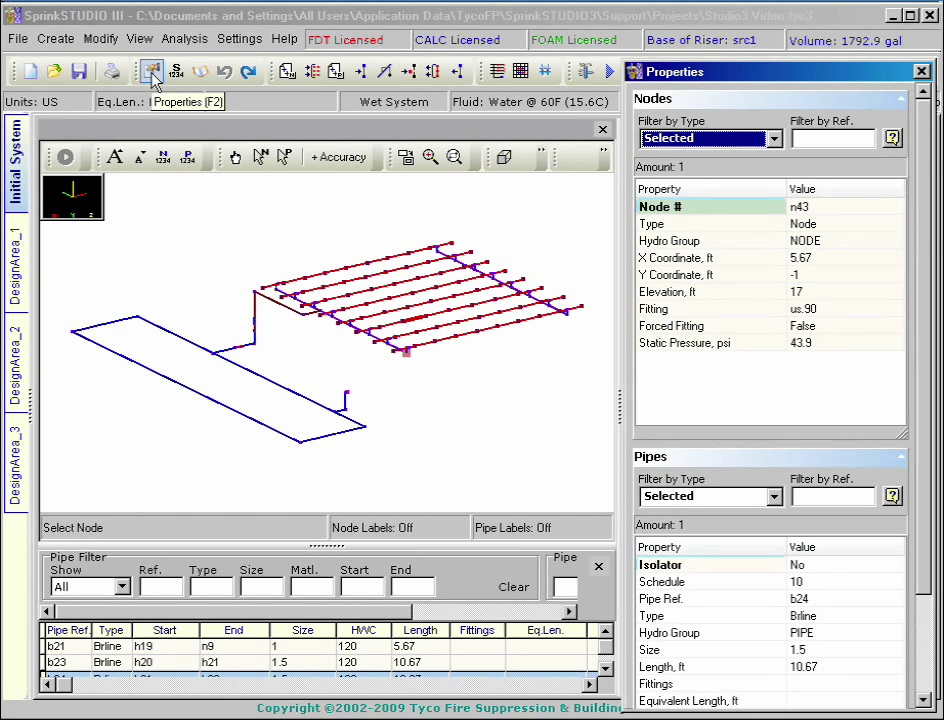
pyautogui.click(260, 157)
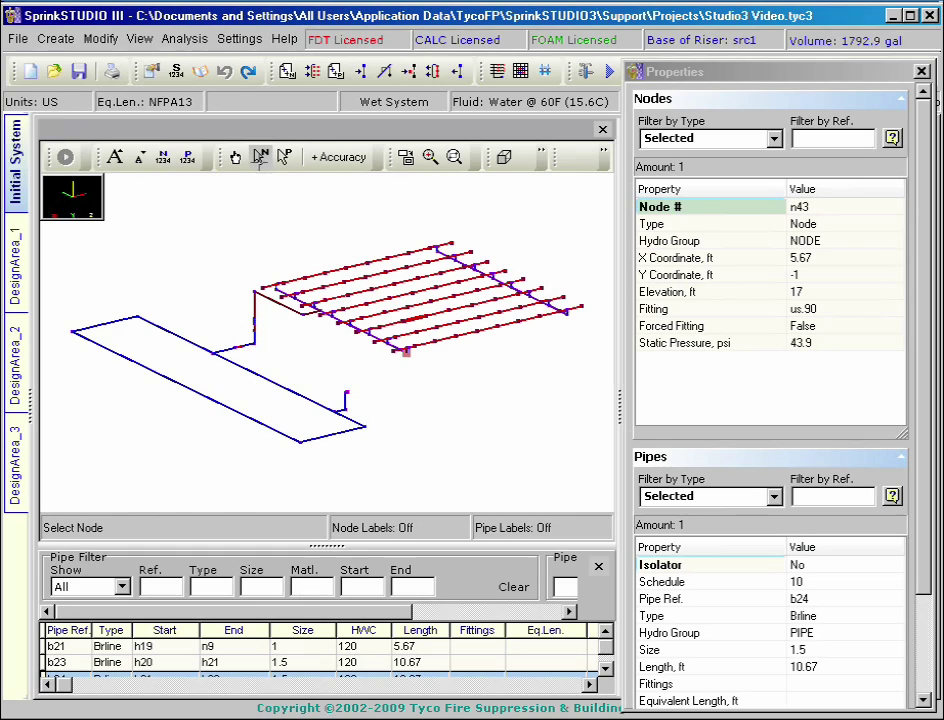
pyautogui.click(436, 343)
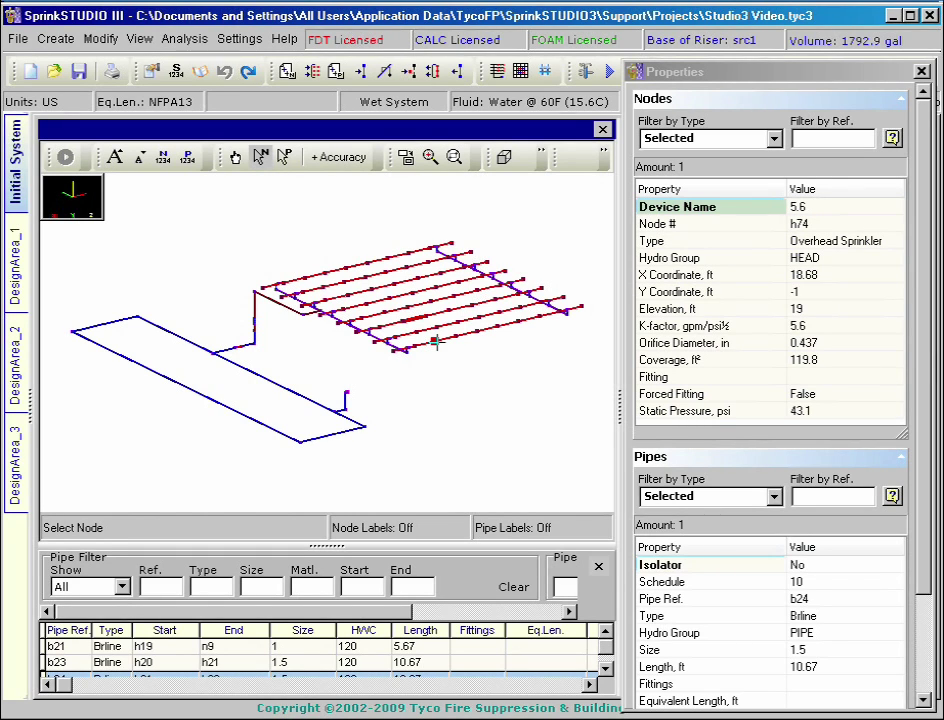
pyautogui.click(347, 393)
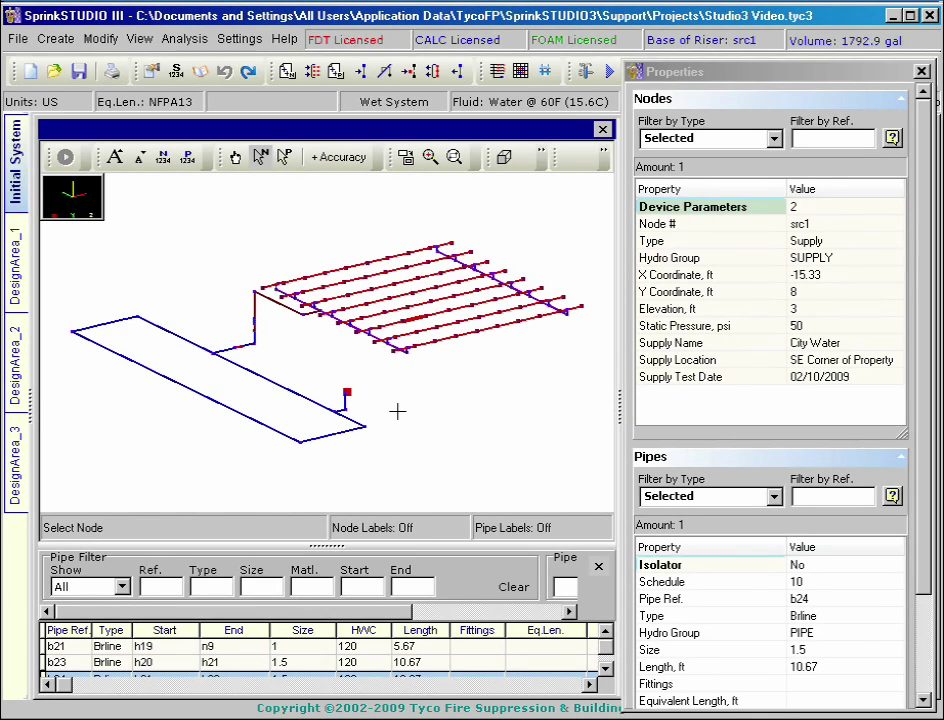
pyautogui.click(477, 331)
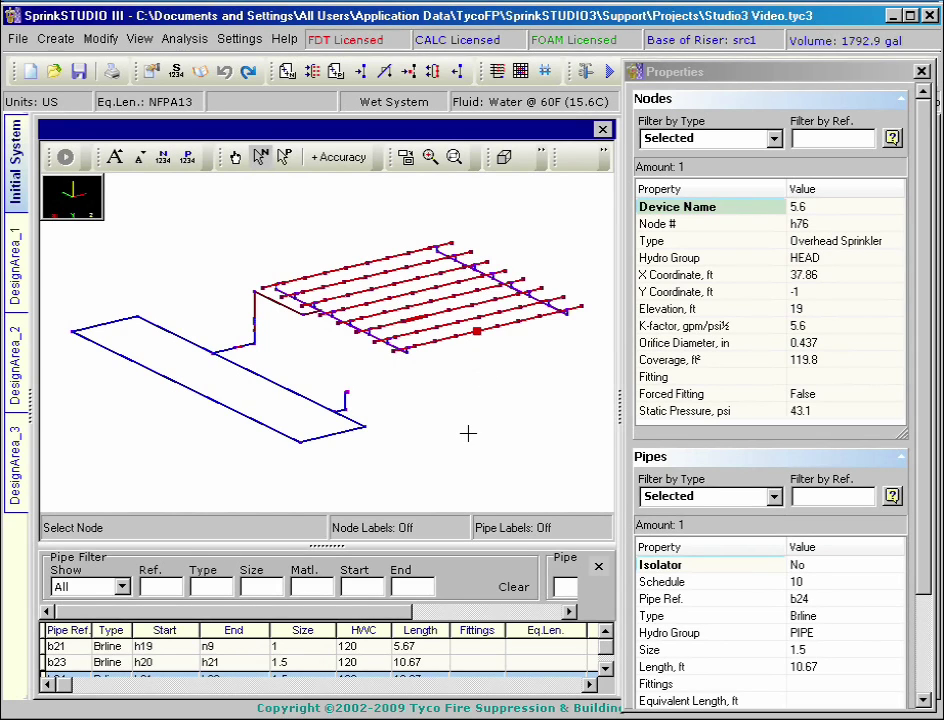
# Dismiss head h76's fitting list unchanged and collapse the Nodes section to reveal pipe b24's details
pyautogui.click(893, 378)
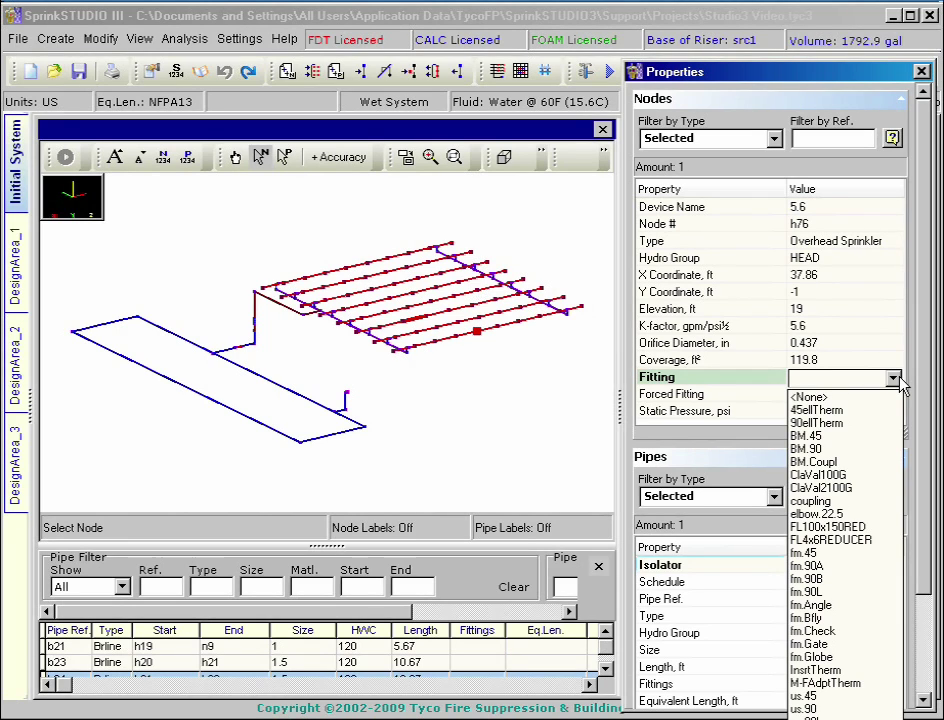
pyautogui.click(763, 452)
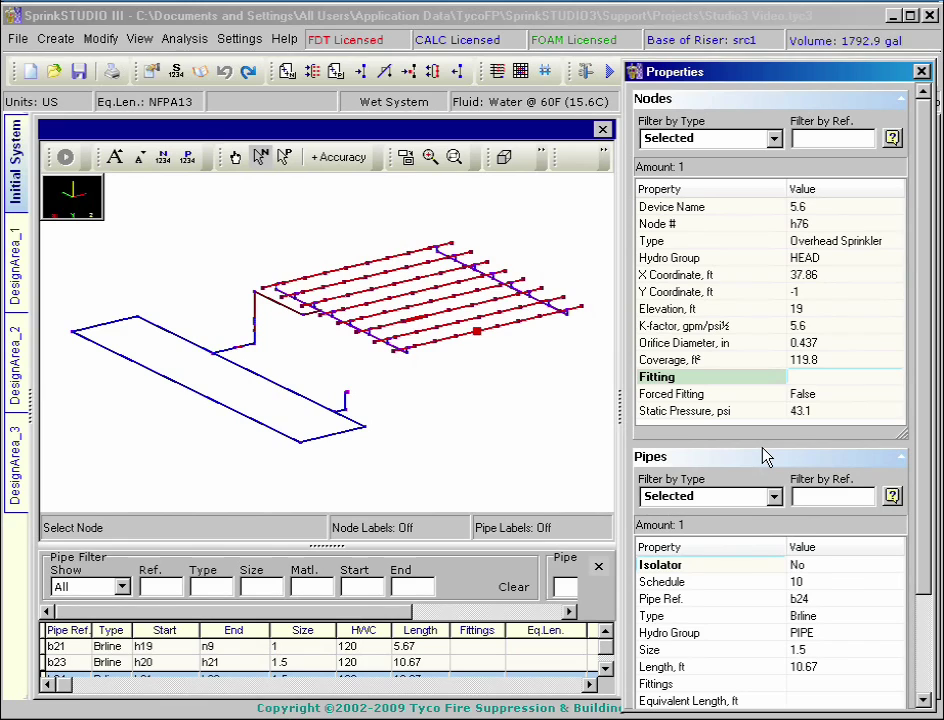
pyautogui.click(903, 99)
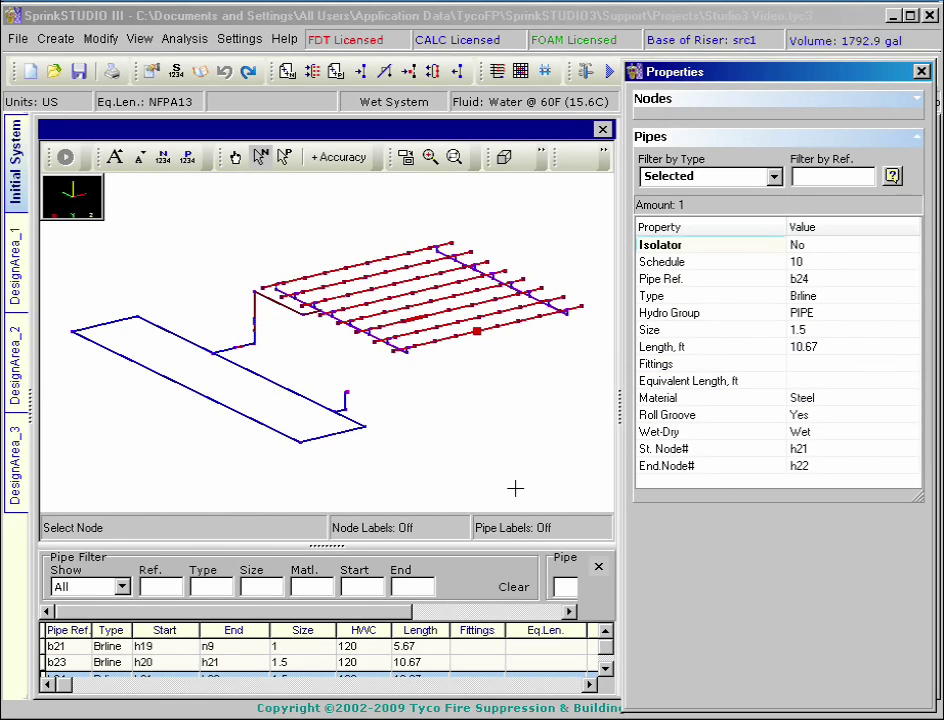
pyautogui.click(290, 164)
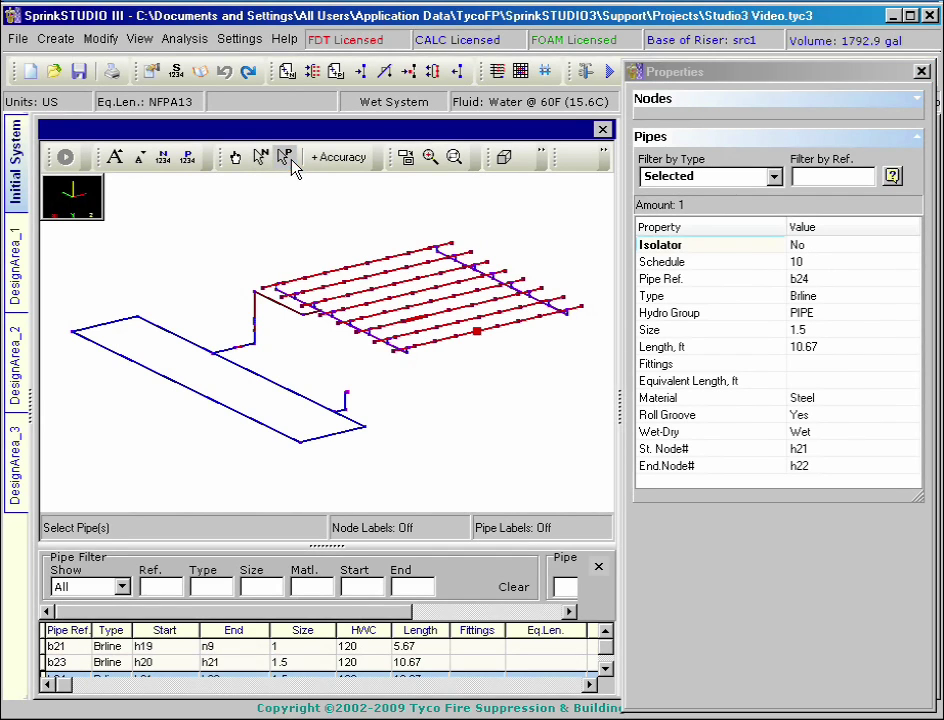
pyautogui.click(289, 389)
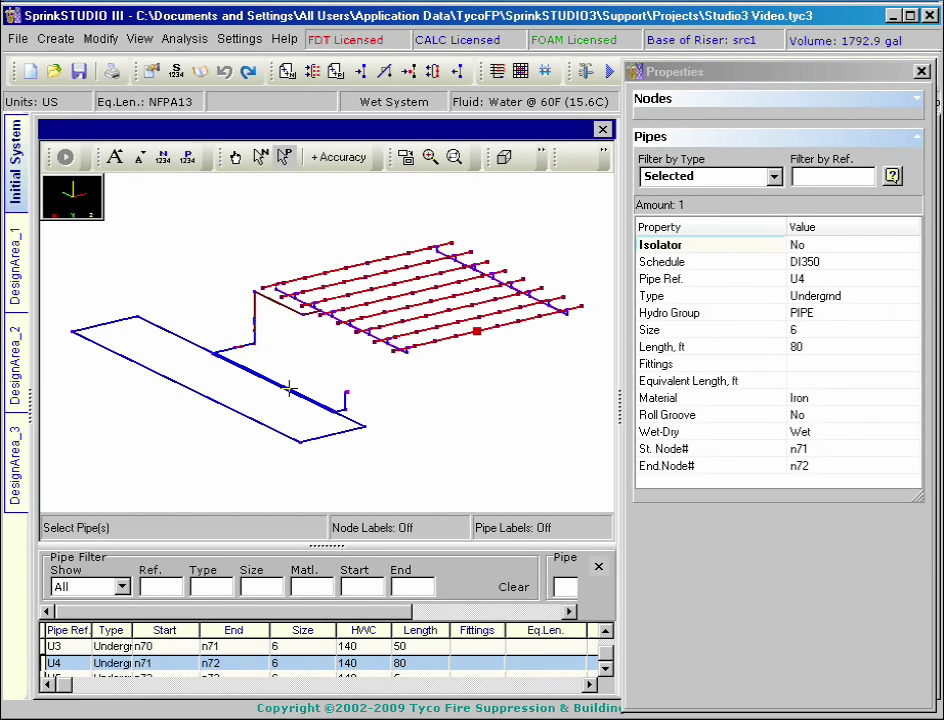
pyautogui.click(237, 347)
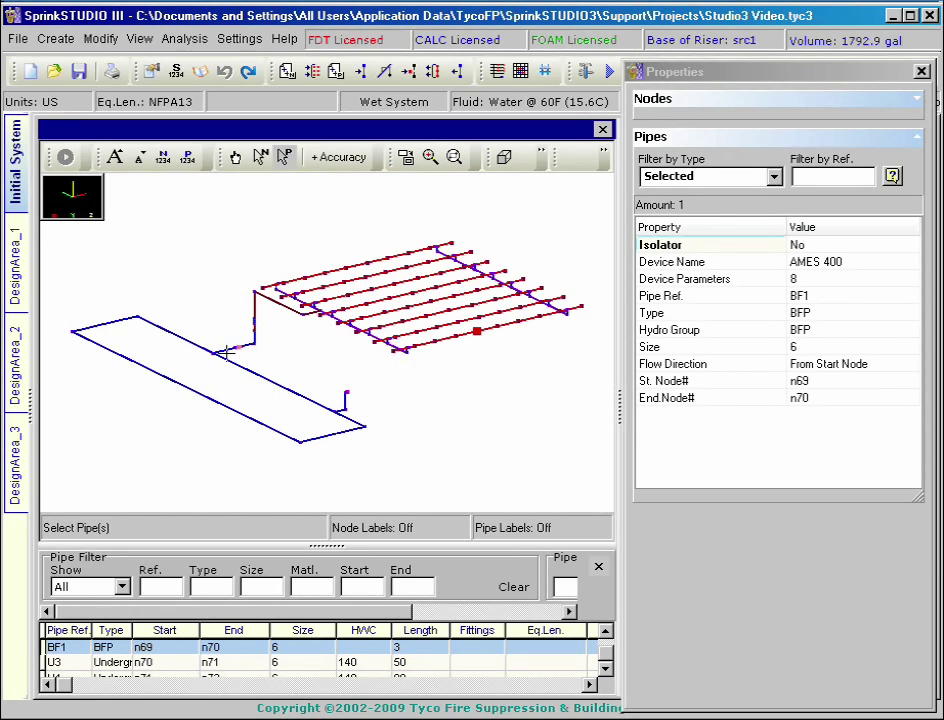
pyautogui.click(226, 352)
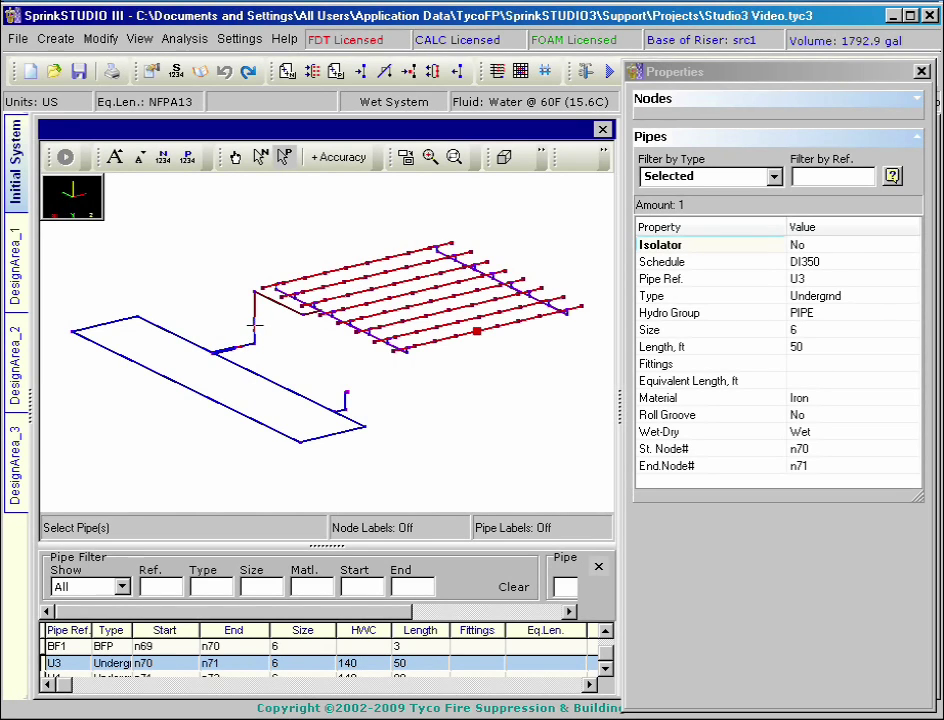
pyautogui.click(254, 326)
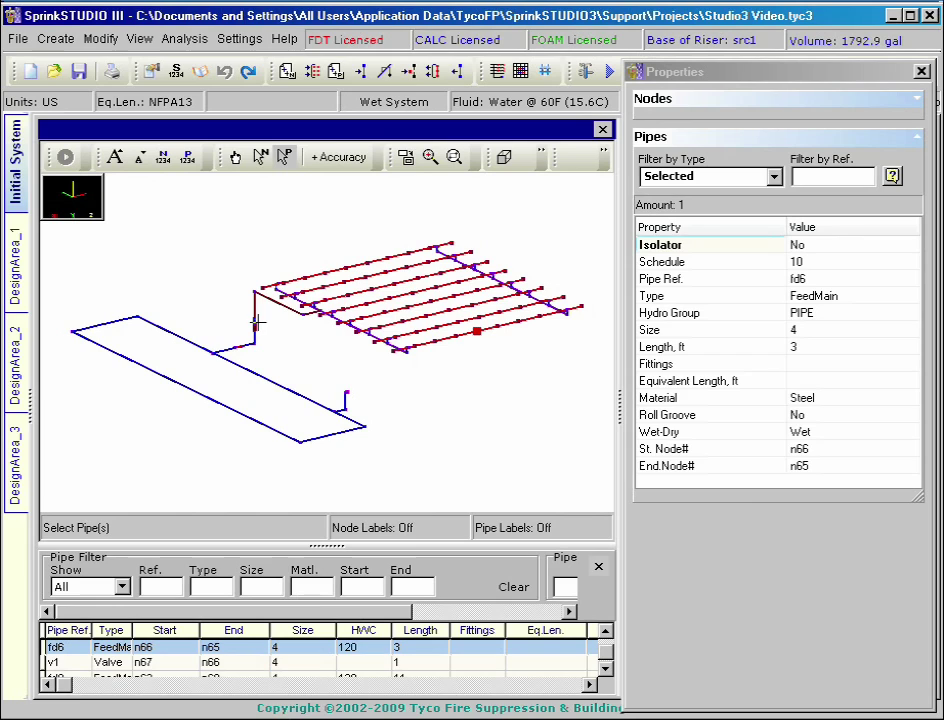
pyautogui.keyDown('ctrl'); pyautogui.click(254, 319); pyautogui.keyUp('ctrl')
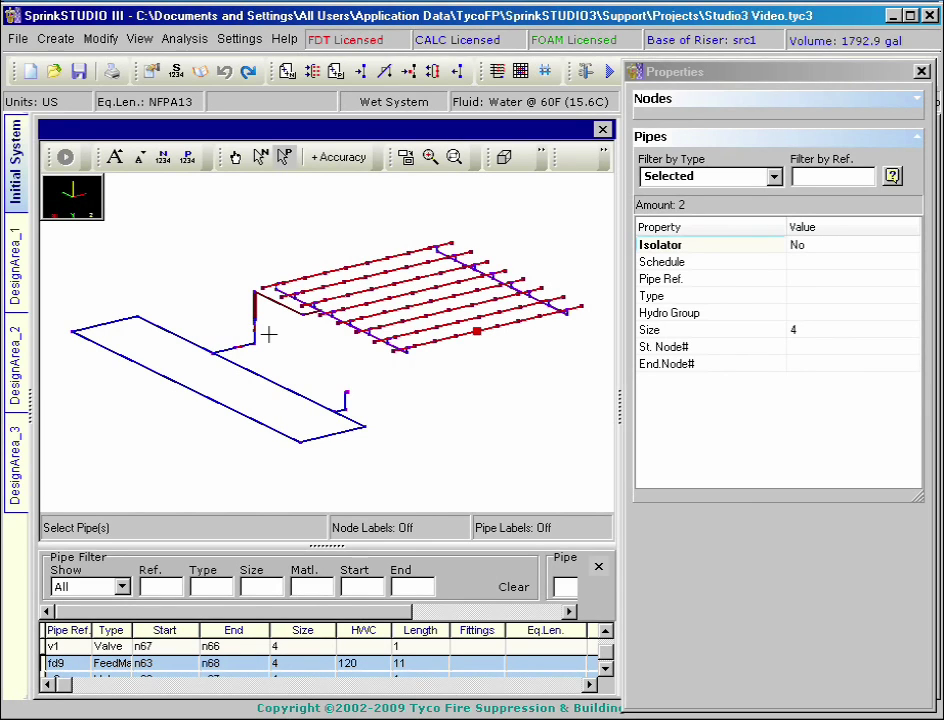
pyautogui.click(331, 381)
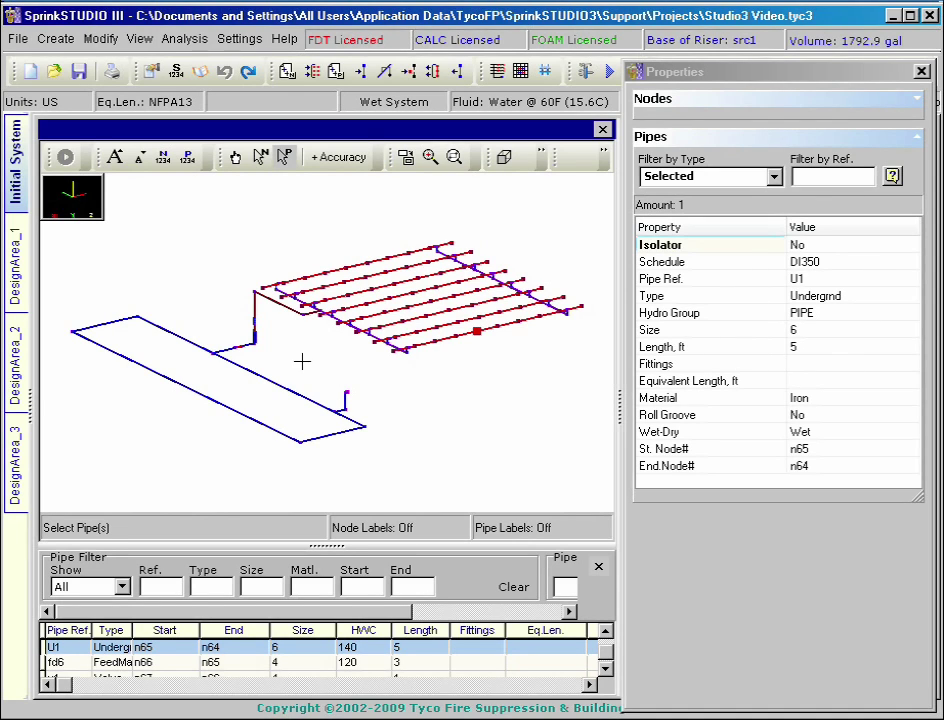
pyautogui.keyDown('ctrl'); pyautogui.click(254, 323); pyautogui.keyUp('ctrl')
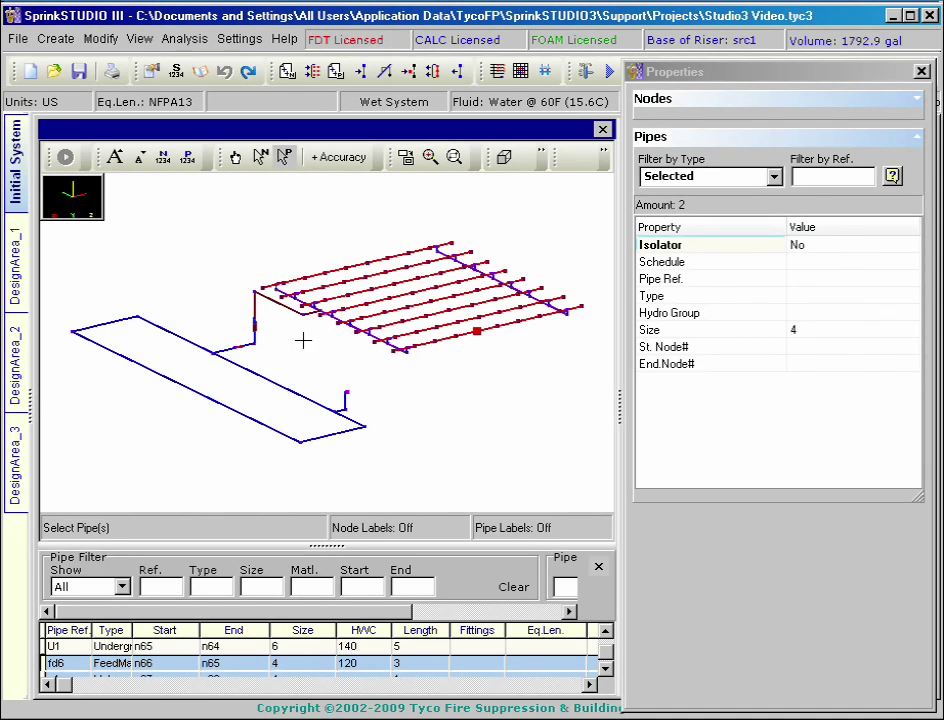
pyautogui.click(224, 348)
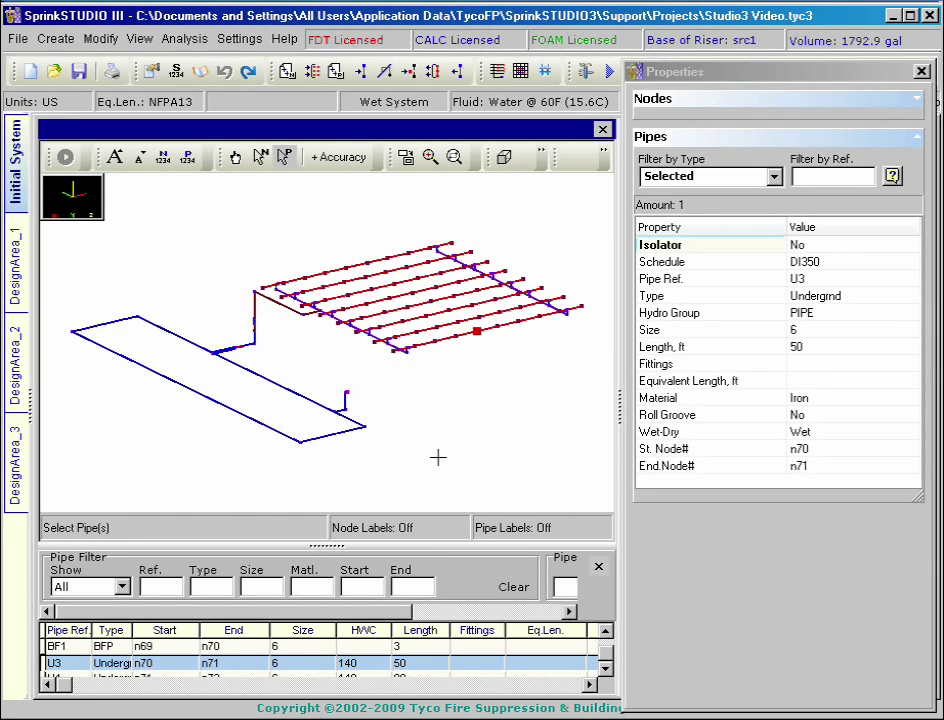
pyautogui.click(905, 298)
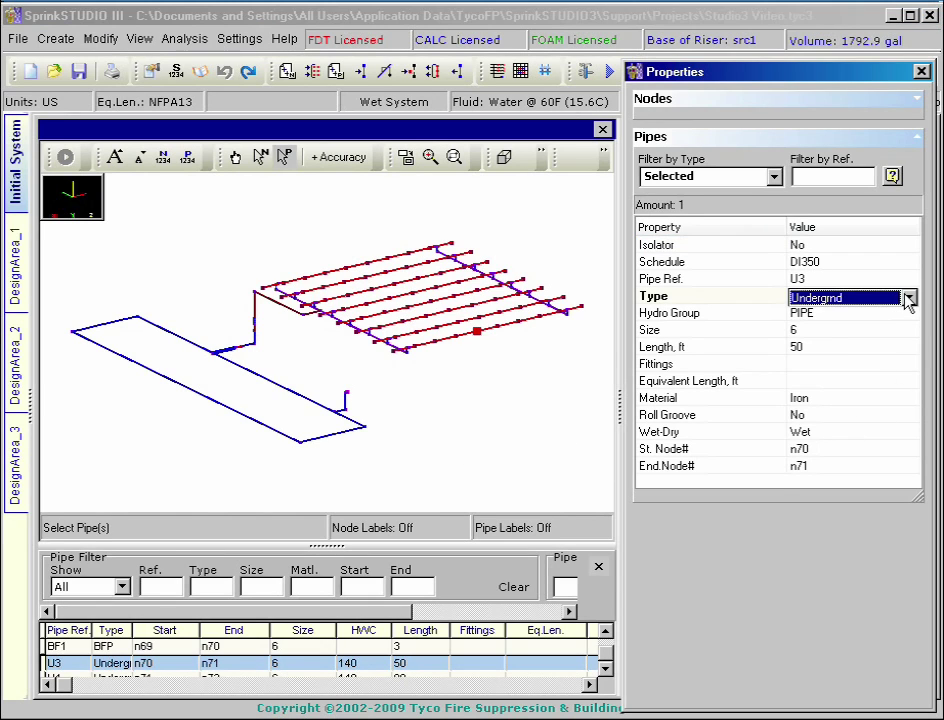
pyautogui.click(908, 298)
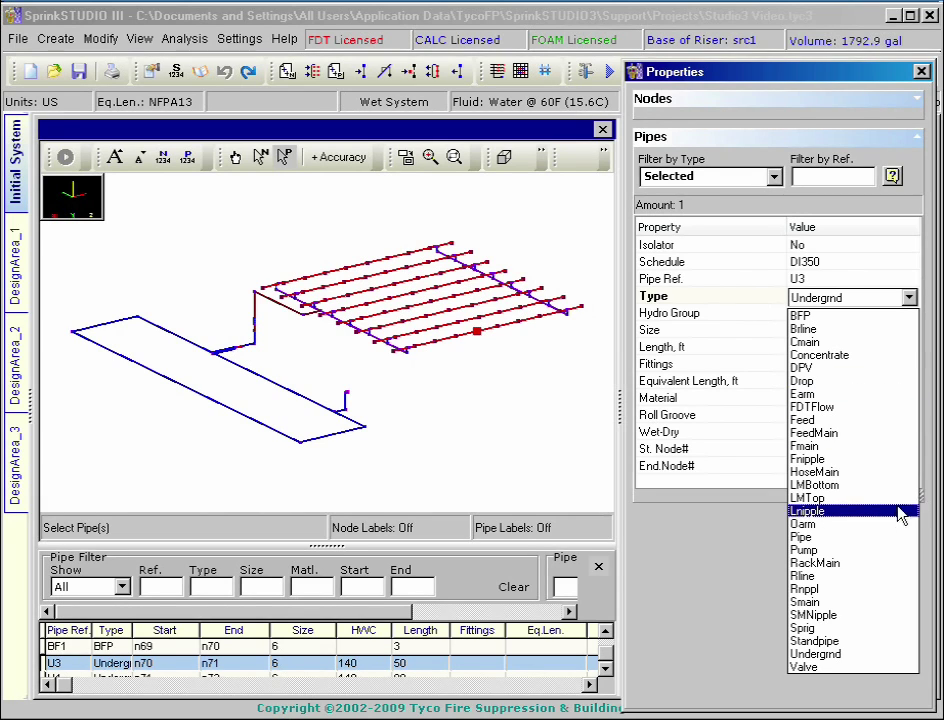
pyautogui.click(890, 654)
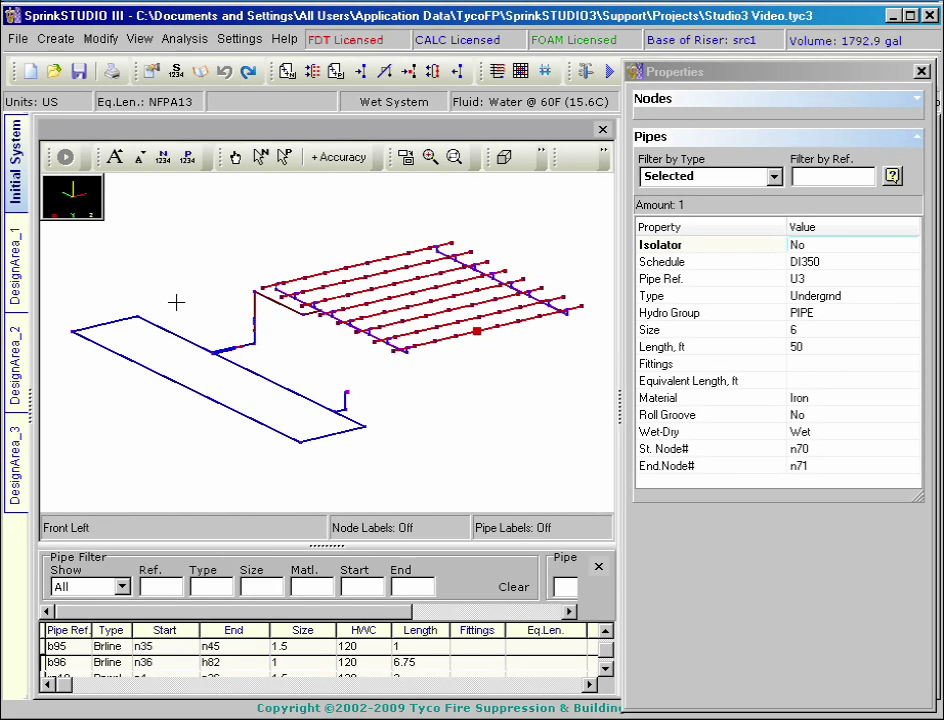
# Set DesignArea_1 to Commercial hazard with Ordinary1 commodity (K 5.6, 0.15 density, 1500 ft²)
pyautogui.click(57, 38)
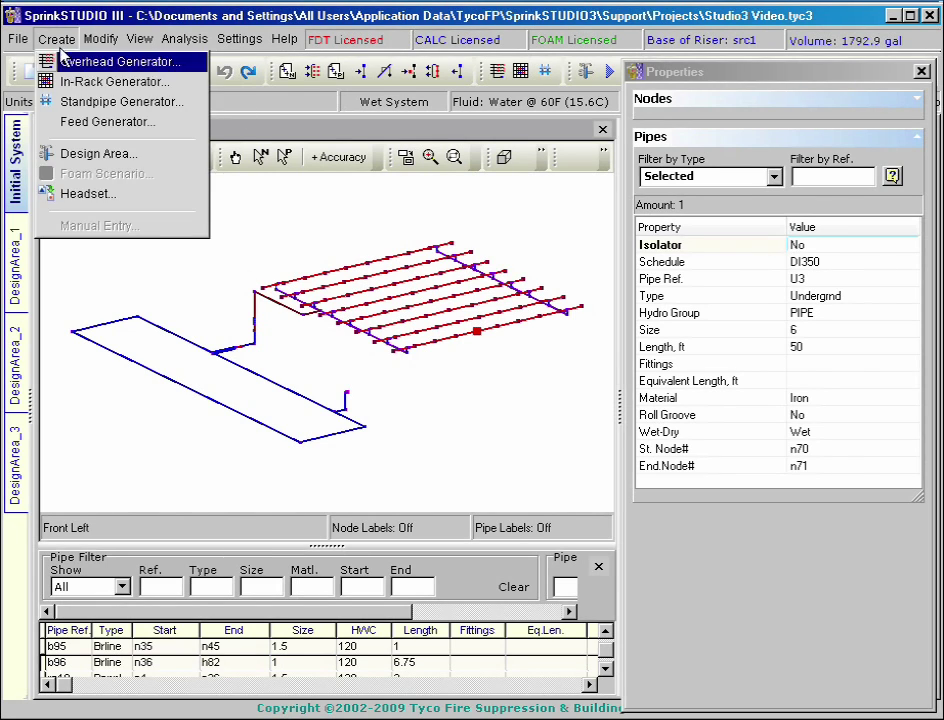
pyautogui.click(170, 165)
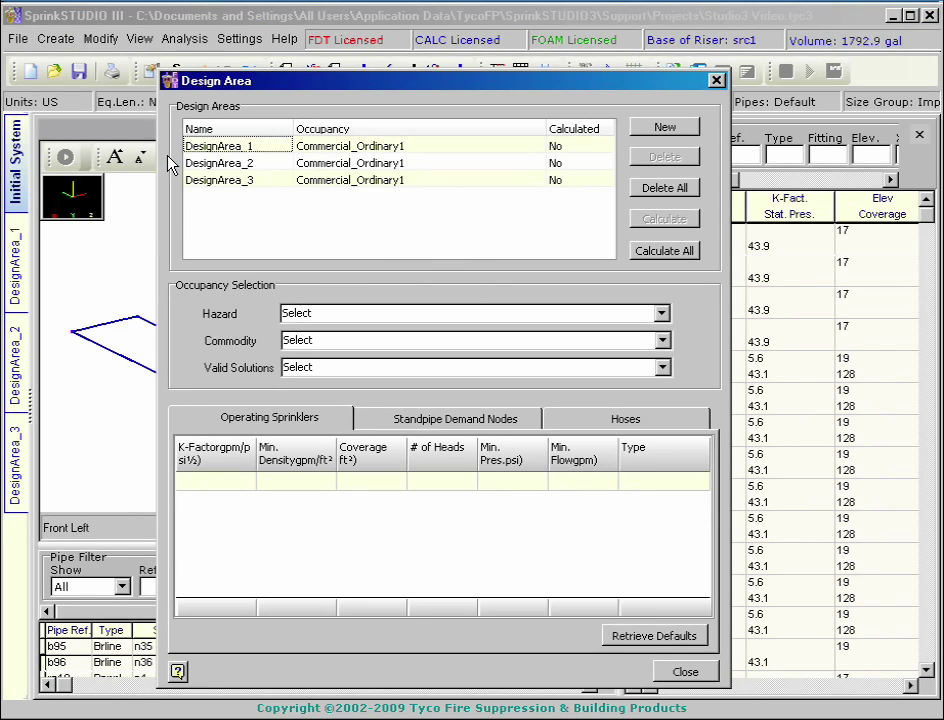
pyautogui.click(236, 147)
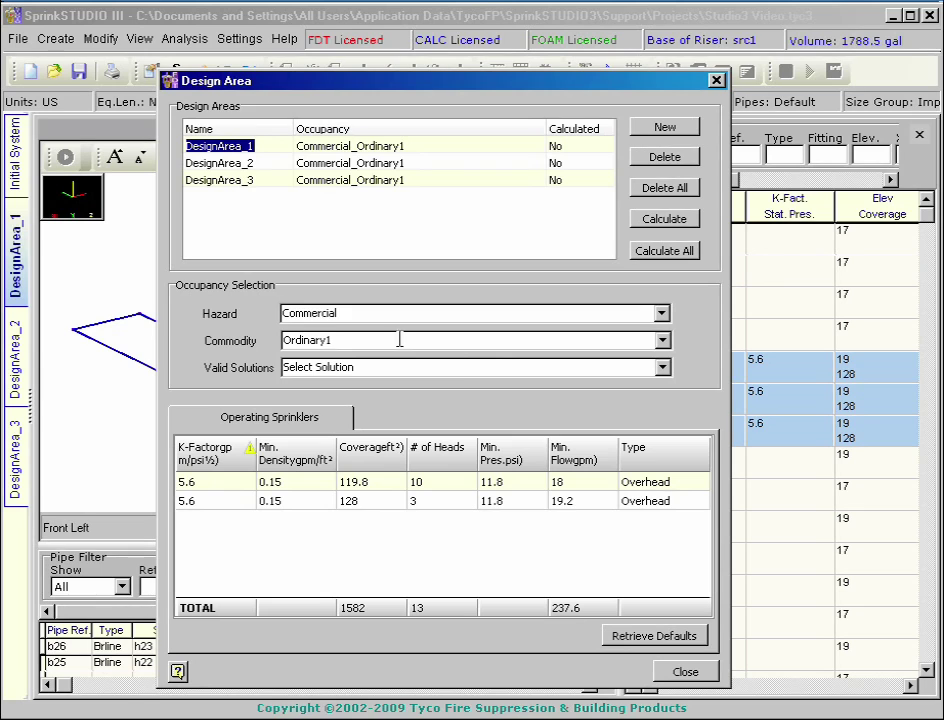
pyautogui.click(662, 314)
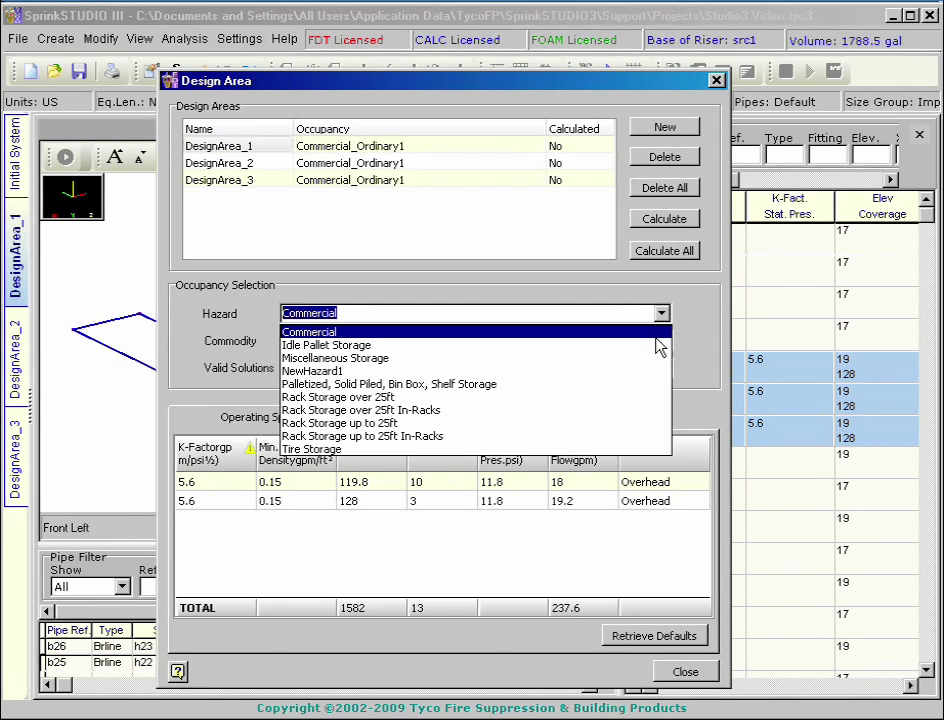
pyautogui.click(660, 342)
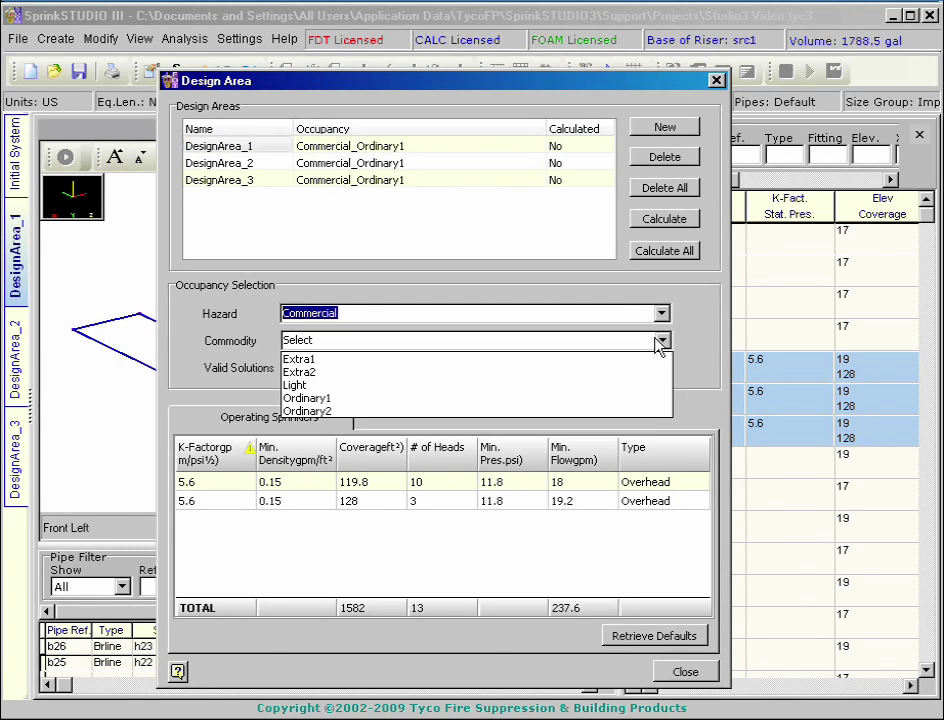
pyautogui.click(640, 400)
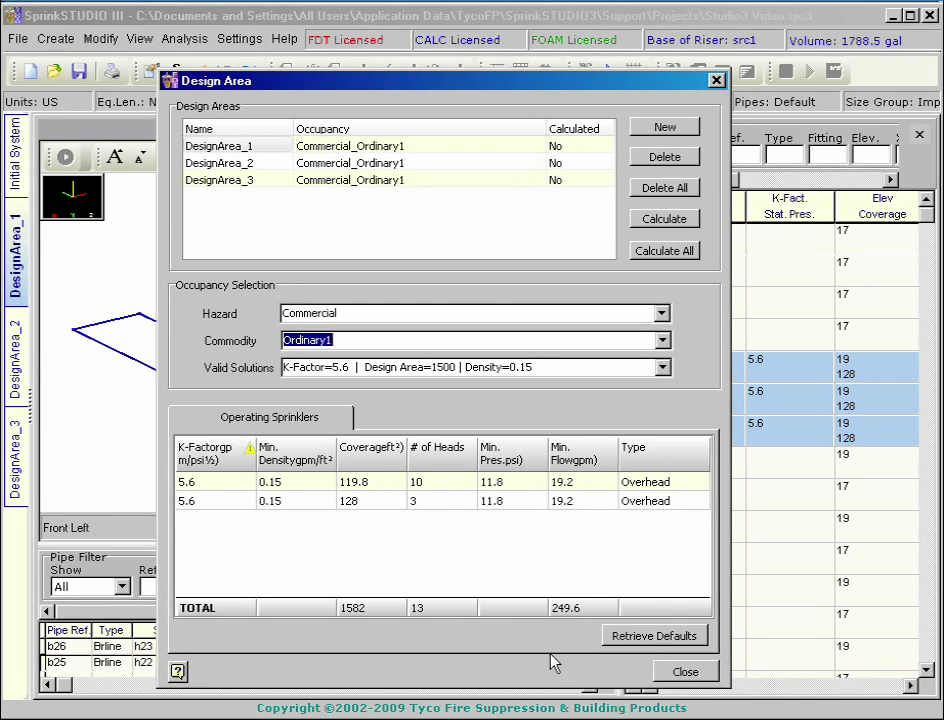
pyautogui.click(688, 673)
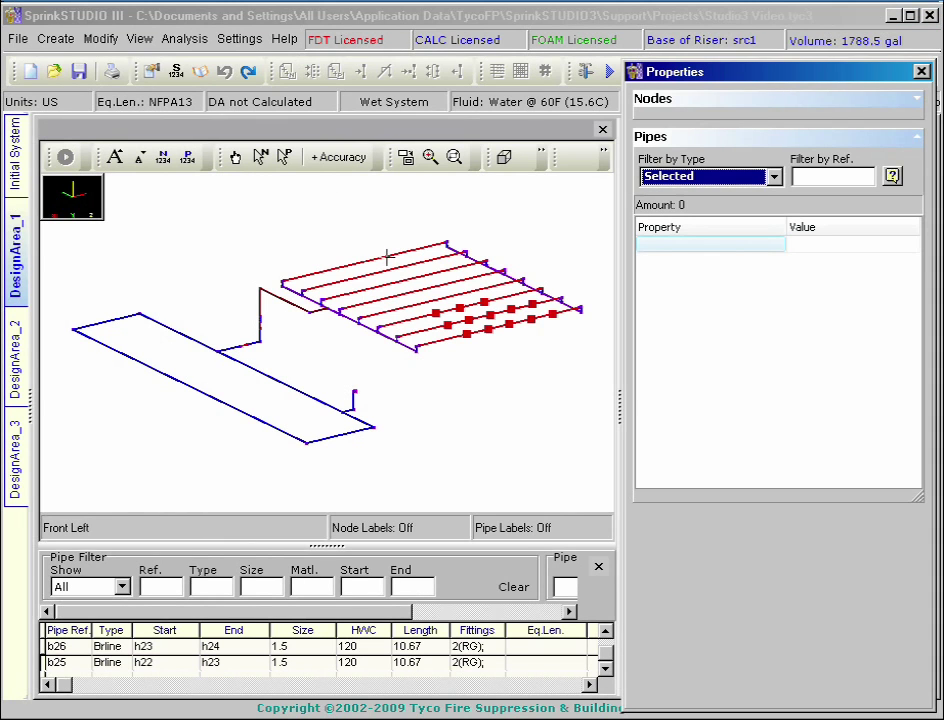
pyautogui.click(16, 350)
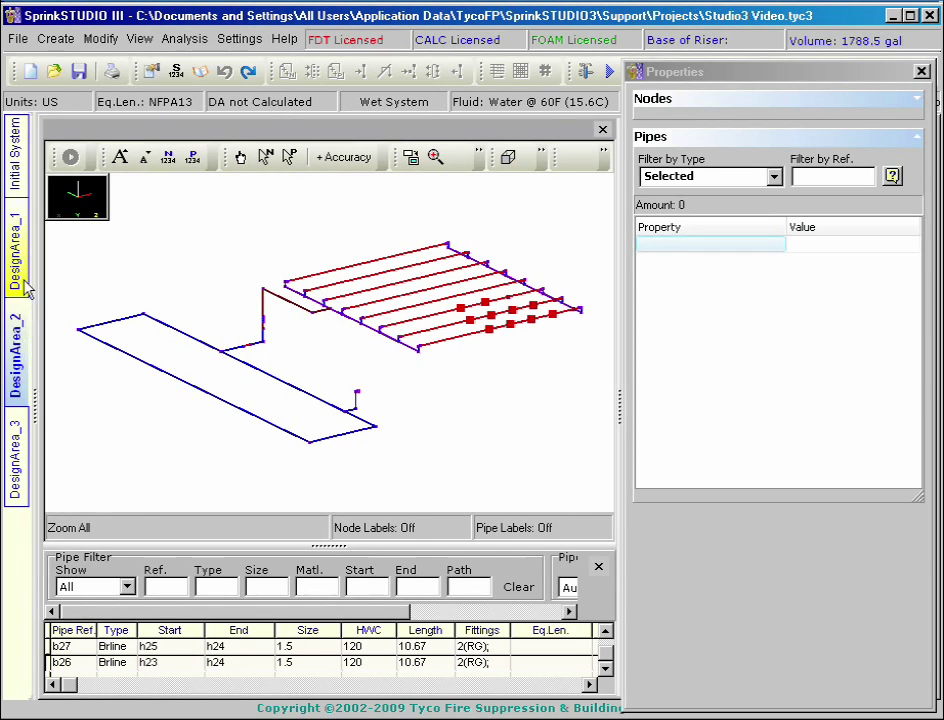
pyautogui.click(21, 280)
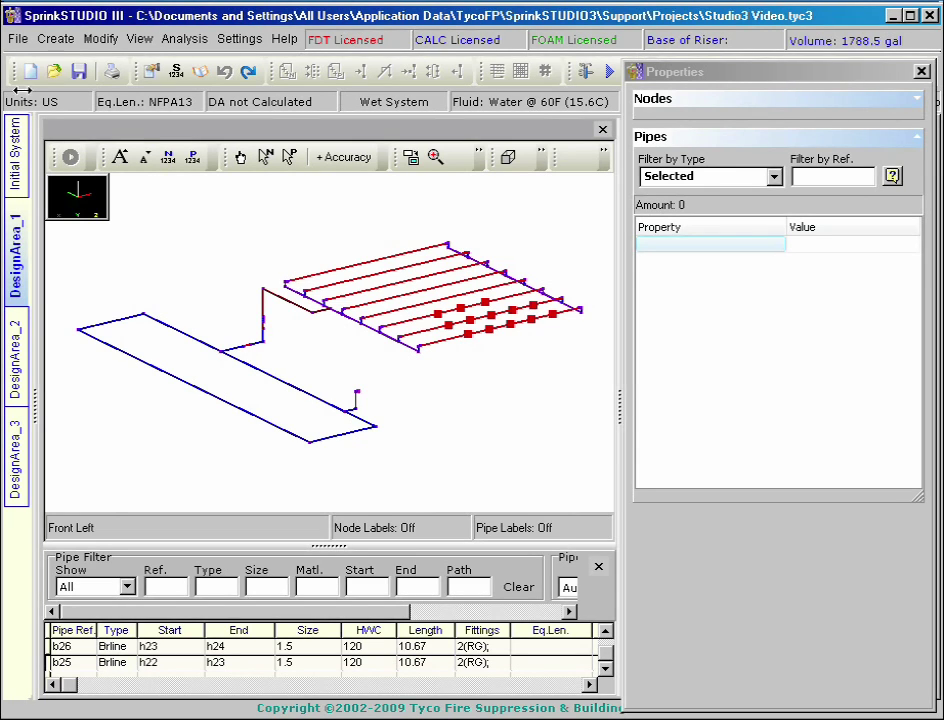
# Change underground pipe U4's size from 6 to 8, then return to the Initial System
pyautogui.click(16, 165)
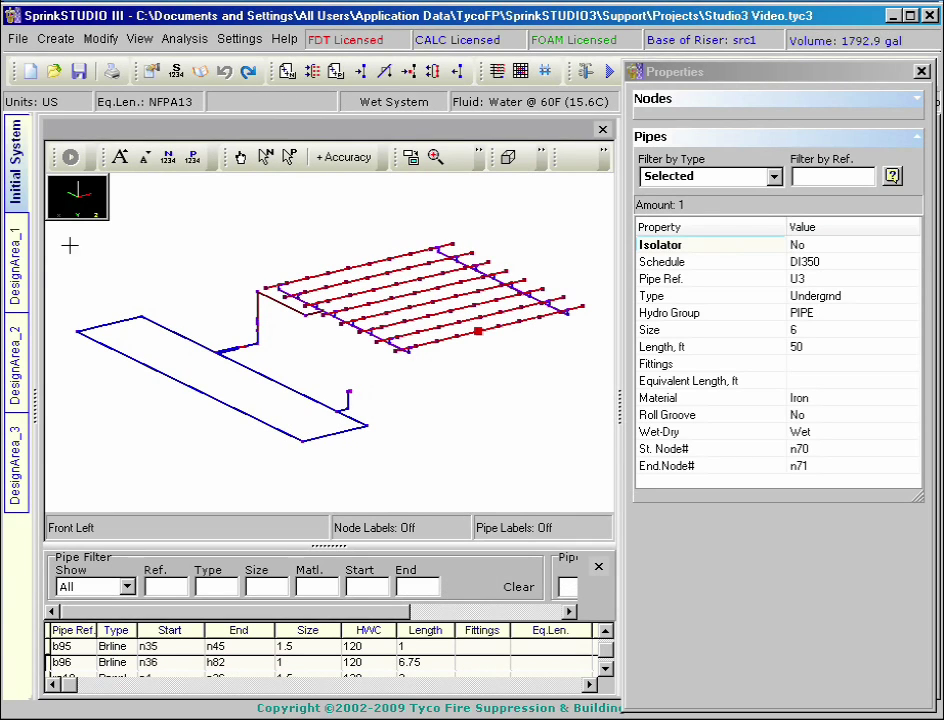
pyautogui.click(290, 160)
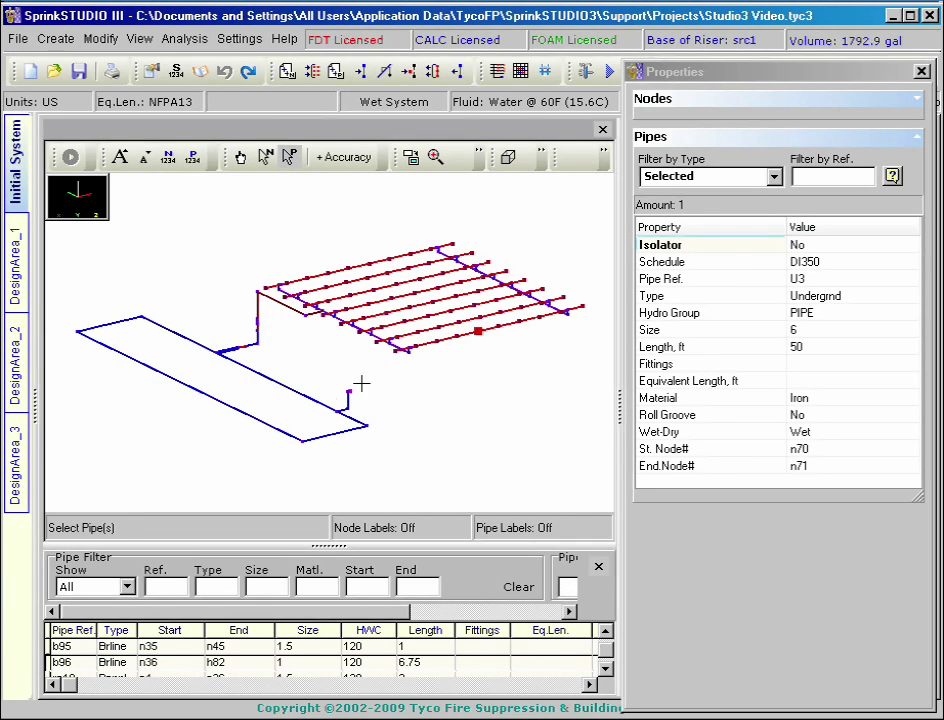
pyautogui.click(314, 400)
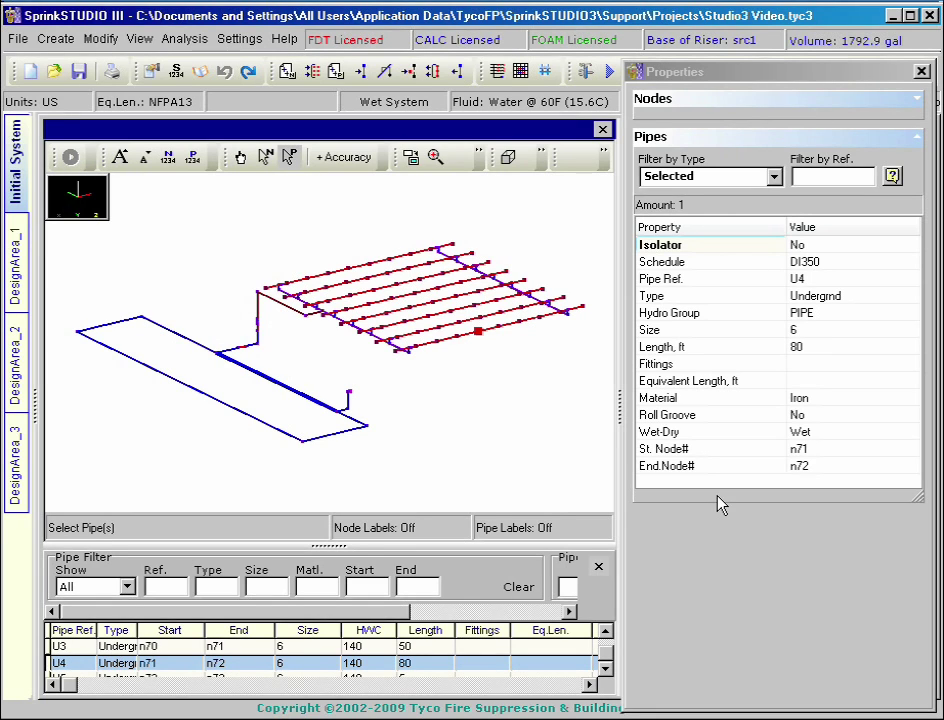
pyautogui.click(908, 332)
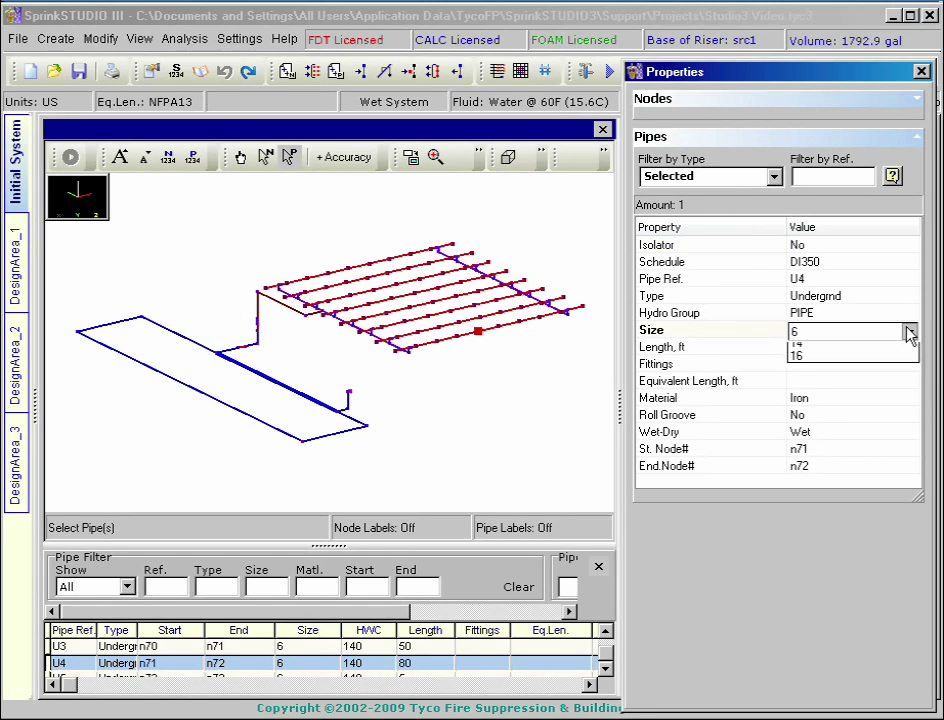
pyautogui.click(908, 389)
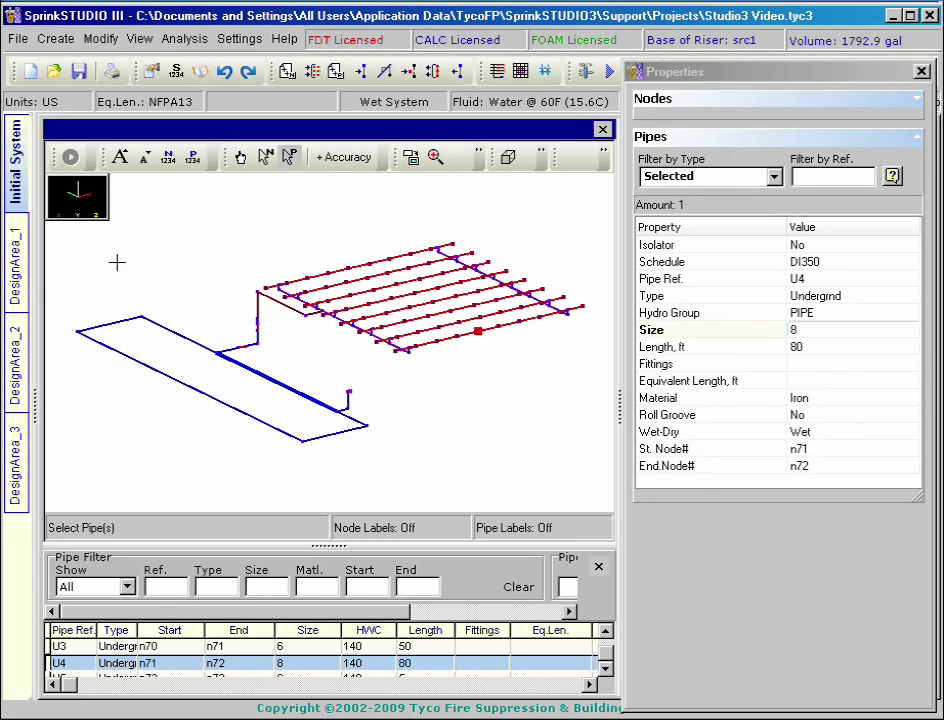
pyautogui.click(18, 265)
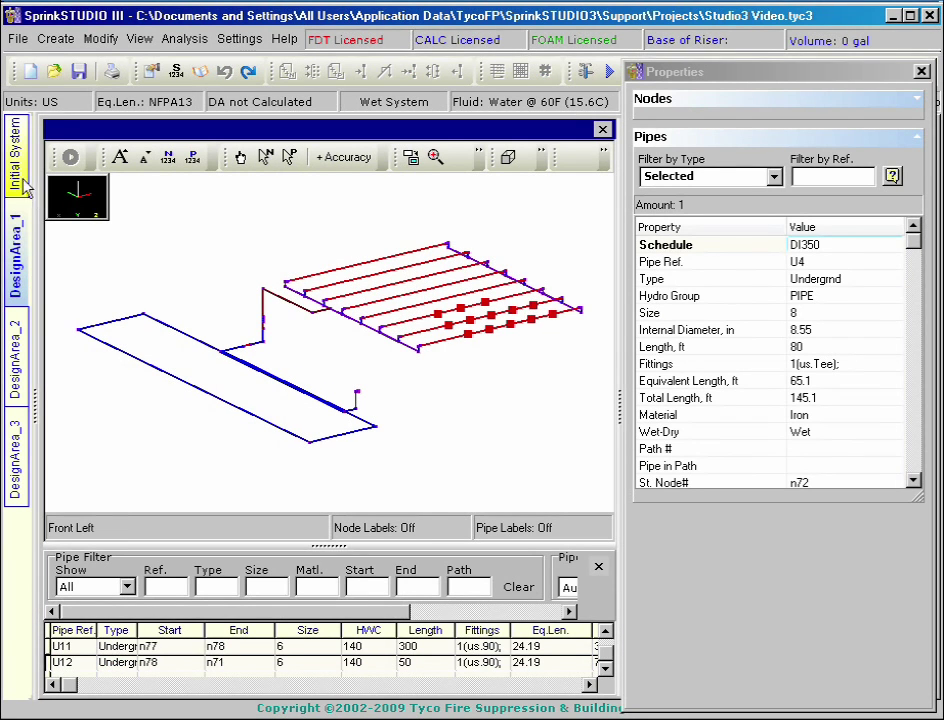
pyautogui.click(20, 140)
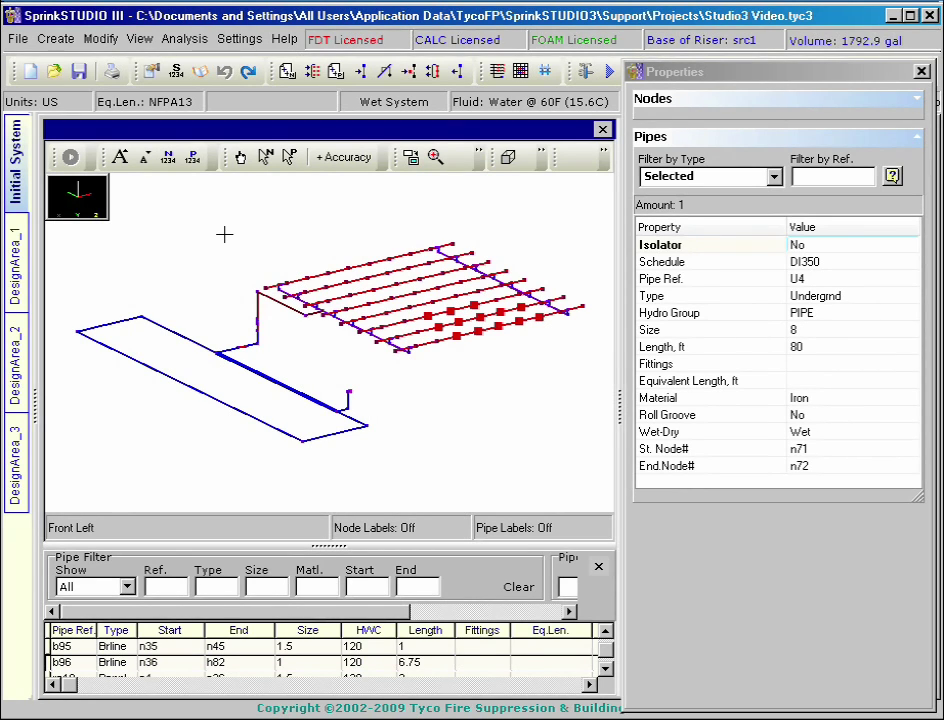
# Run Design Area Calculations for all design areas in Demand mode with Hazen-Williams
pyautogui.click(195, 47)
pyautogui.click(200, 61)
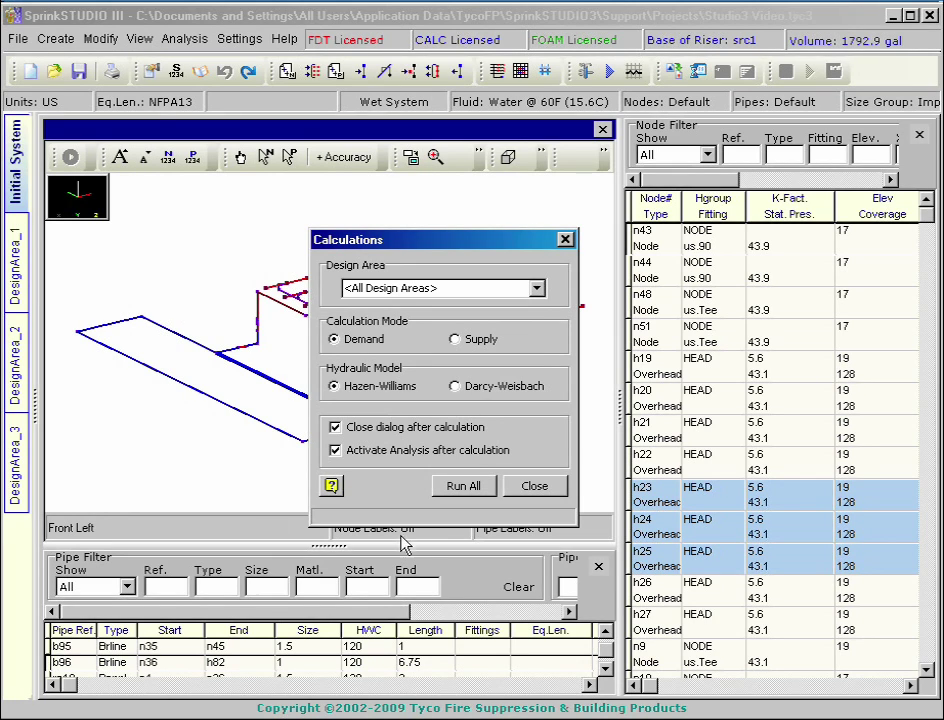
pyautogui.click(487, 487)
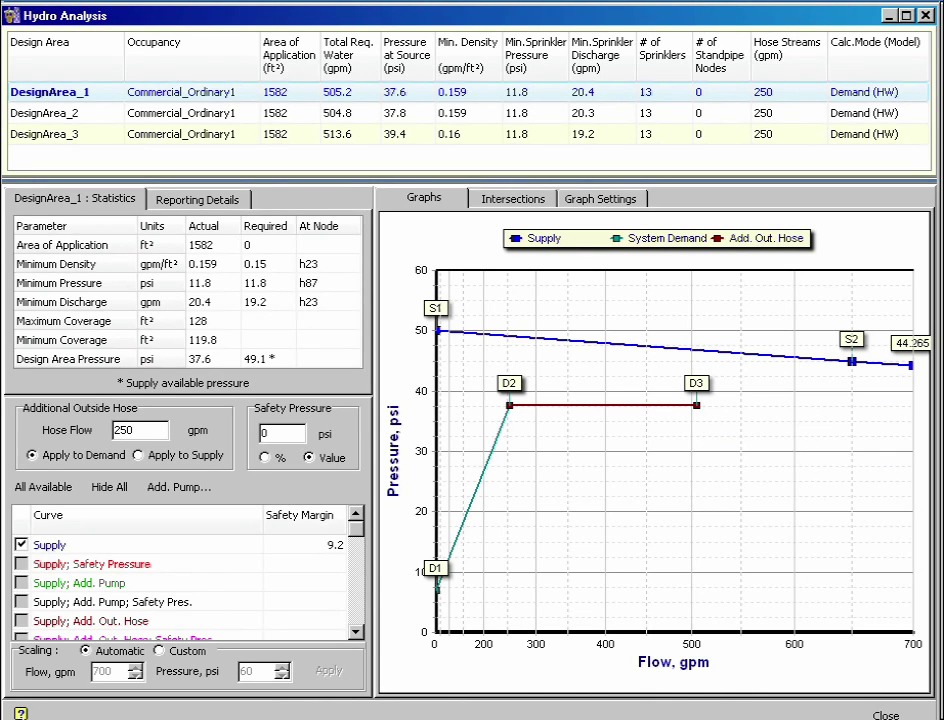
# Review the DesignArea_2 and DesignArea_3 statistics and the Curve list, then close Hydro Analysis
pyautogui.click(235, 116)
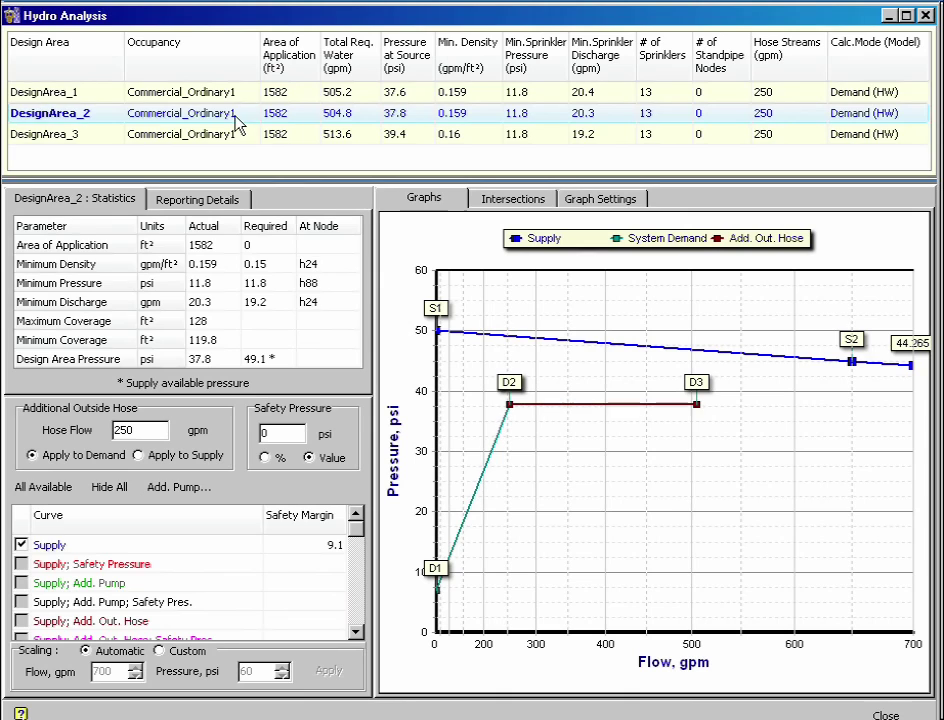
pyautogui.click(236, 133)
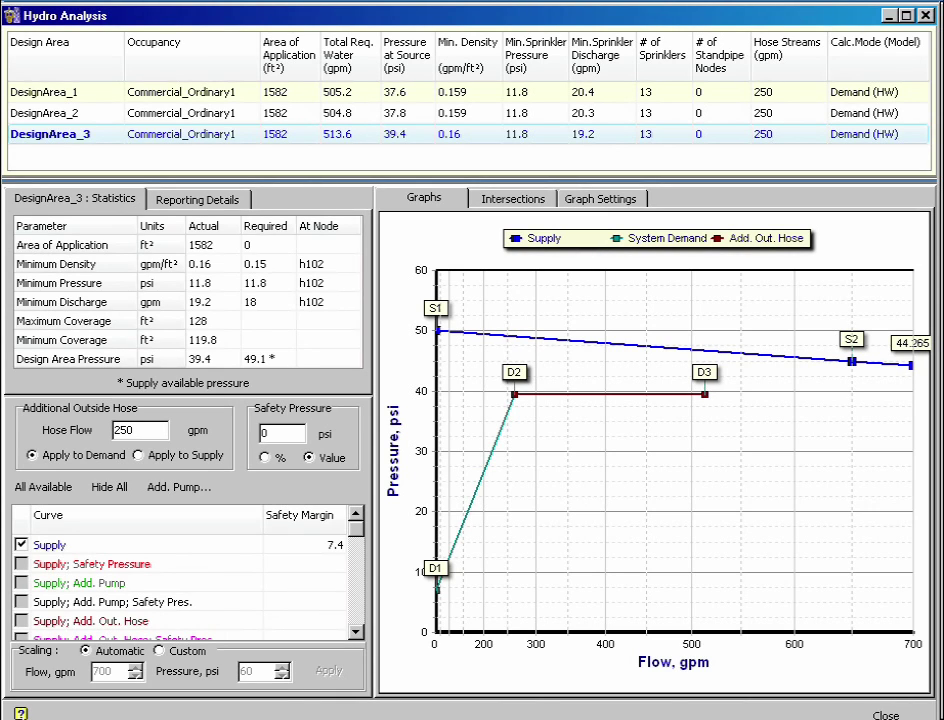
pyautogui.moveTo(356, 631); pyautogui.dragTo(356, 633)
pyautogui.click(356, 632)
pyautogui.click(356, 632)
pyautogui.click(886, 714)
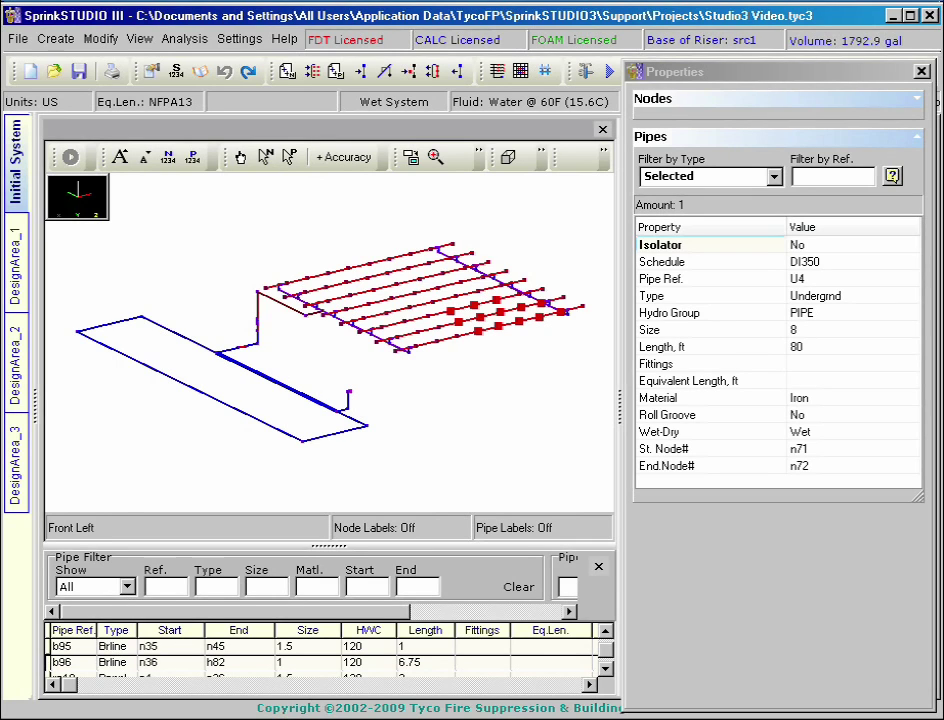
pyautogui.click(13, 212)
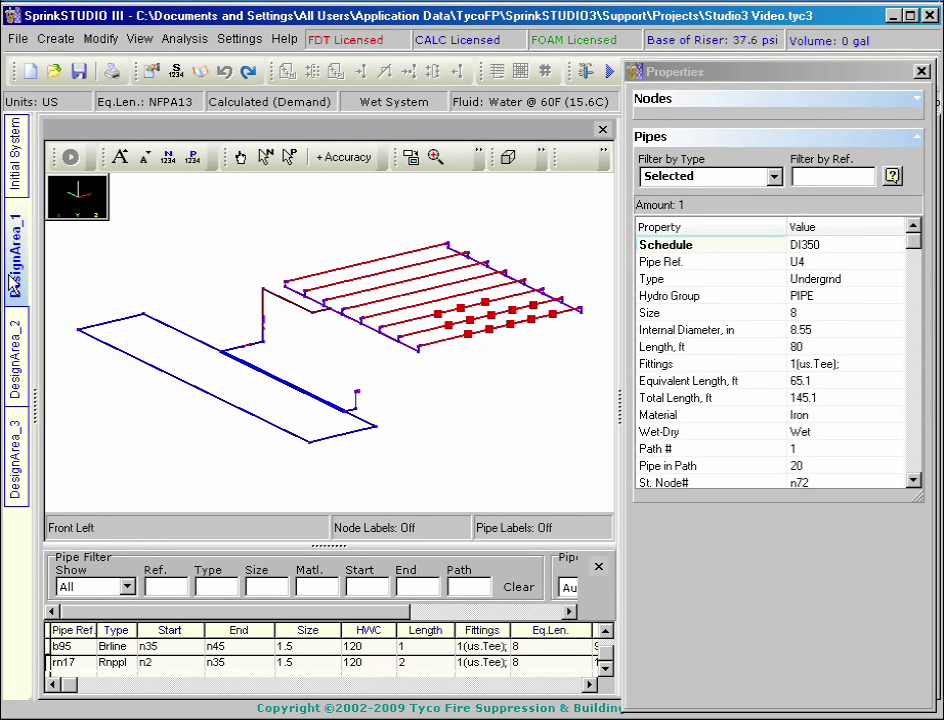
pyautogui.click(264, 157)
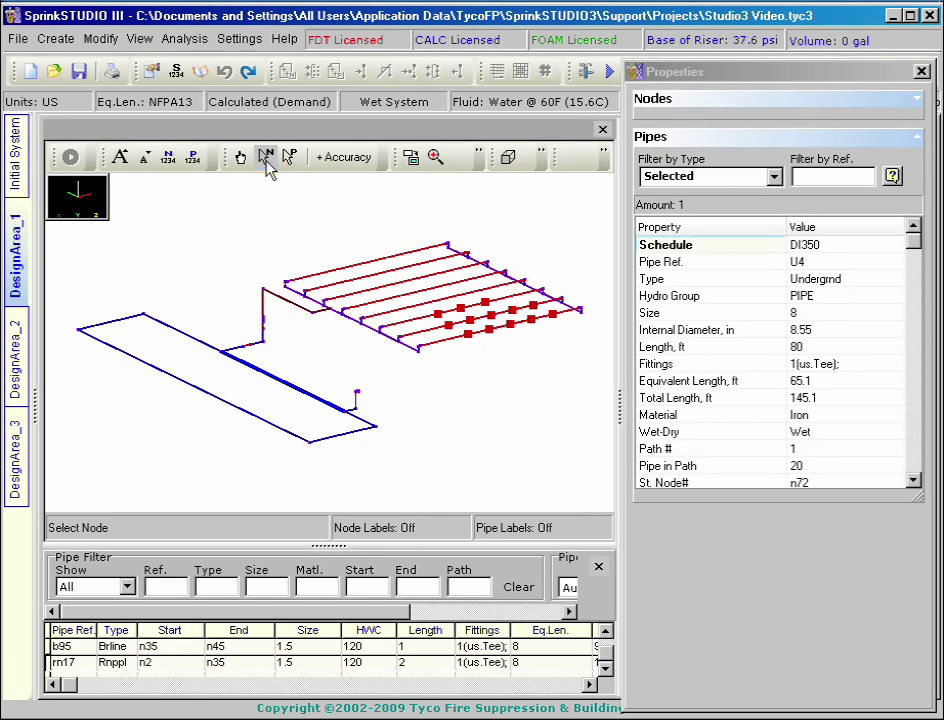
pyautogui.click(468, 335)
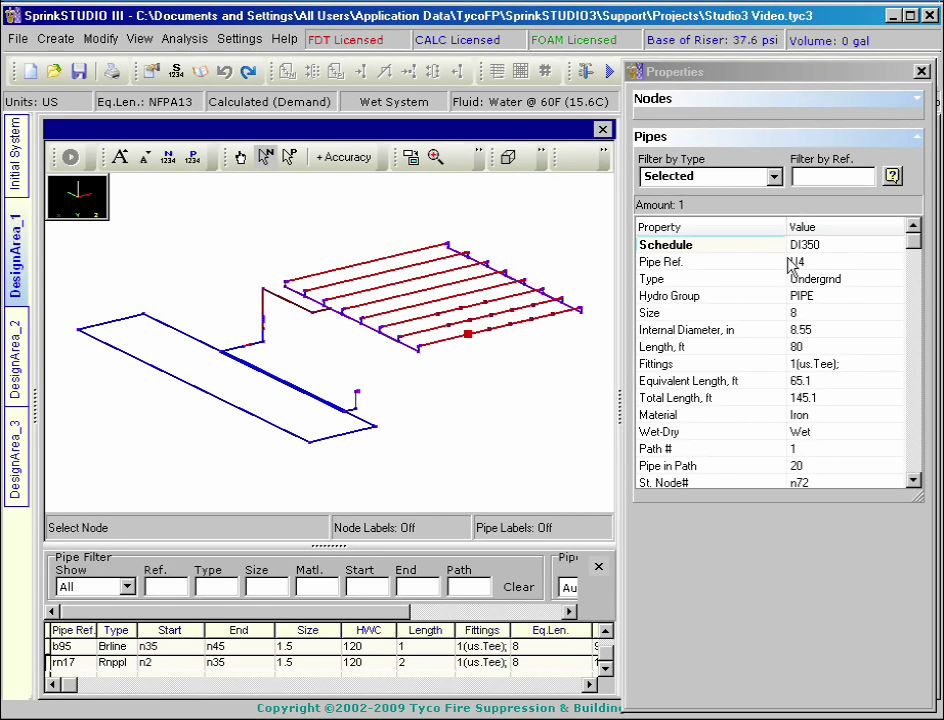
pyautogui.click(920, 138)
pyautogui.click(920, 100)
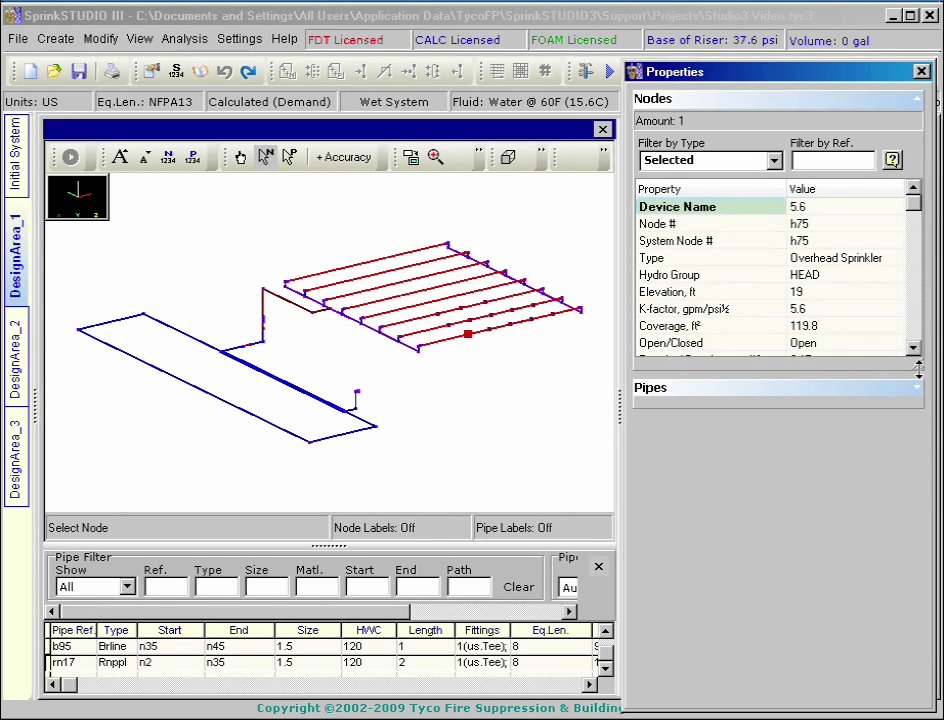
pyautogui.moveTo(919, 363); pyautogui.dragTo(919, 540)
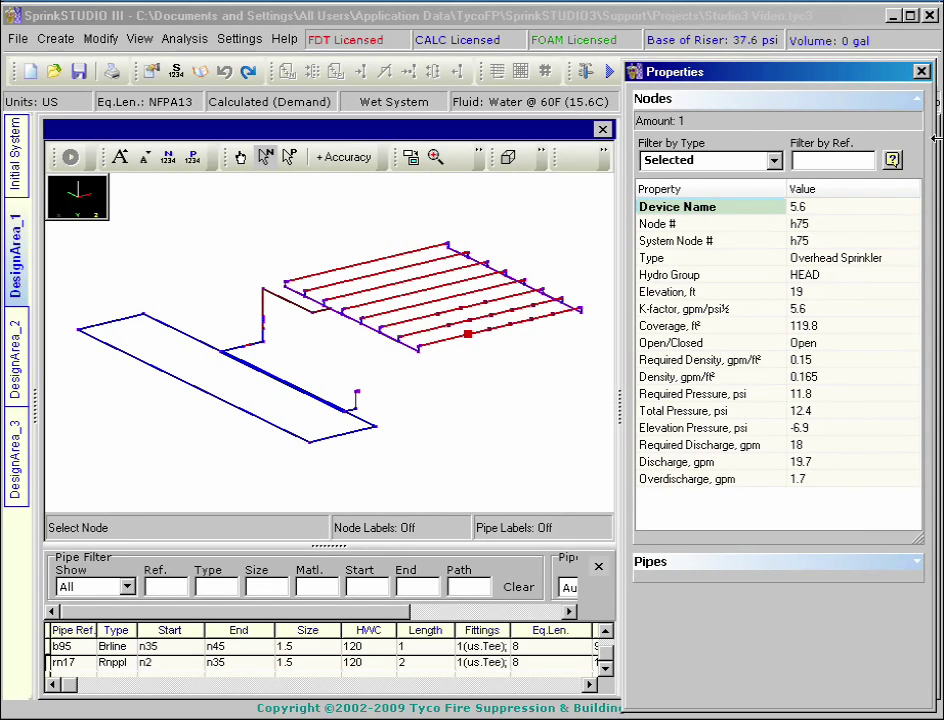
pyautogui.click(917, 100)
pyautogui.click(919, 143)
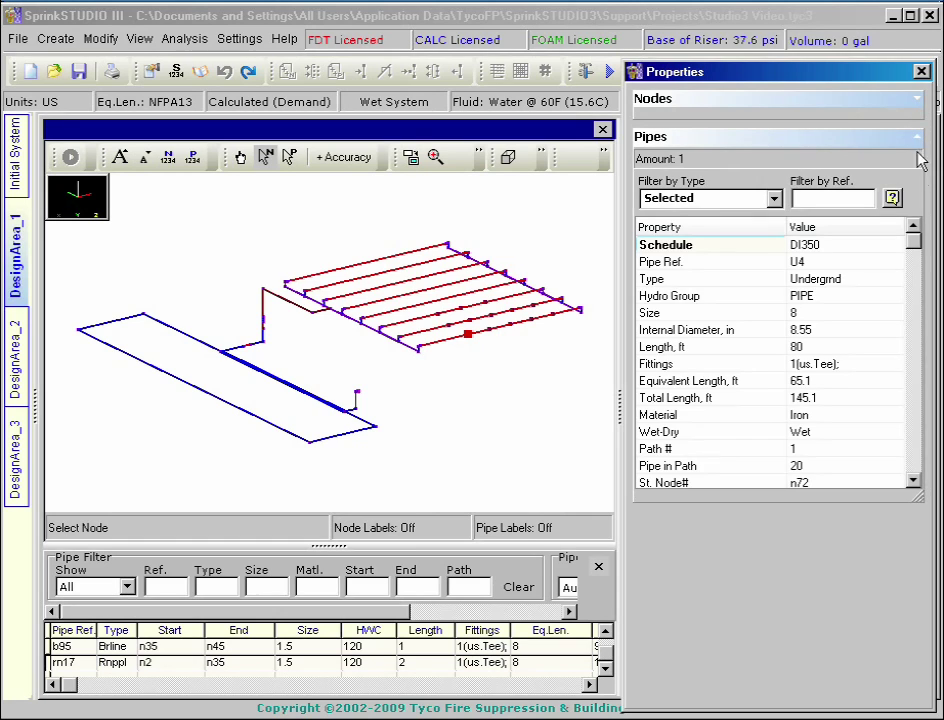
pyautogui.moveTo(921, 505); pyautogui.dragTo(928, 645)
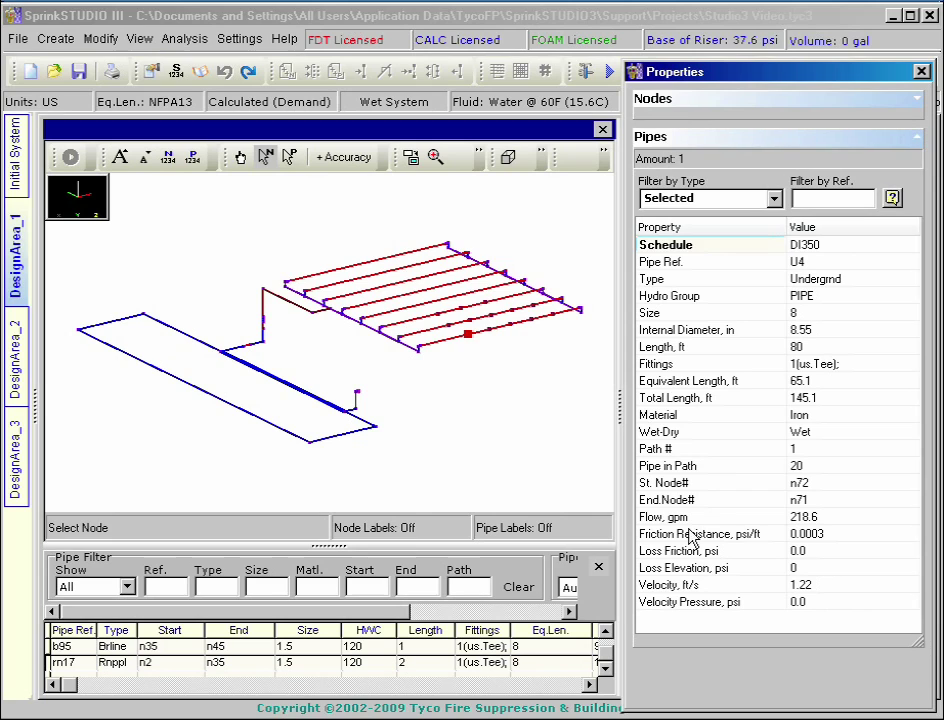
pyautogui.click(289, 157)
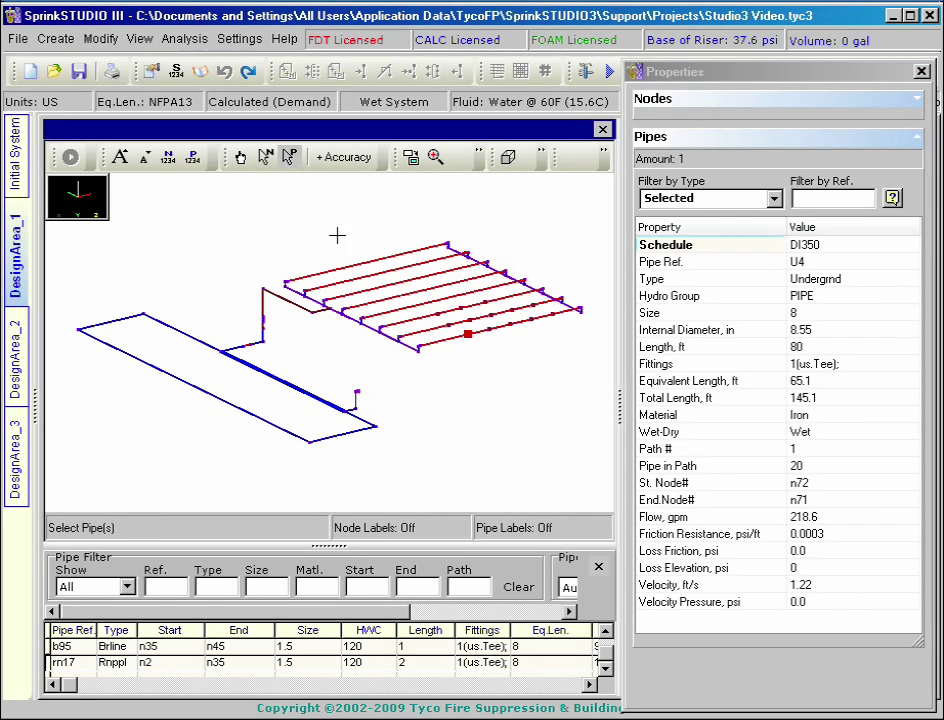
pyautogui.click(442, 341)
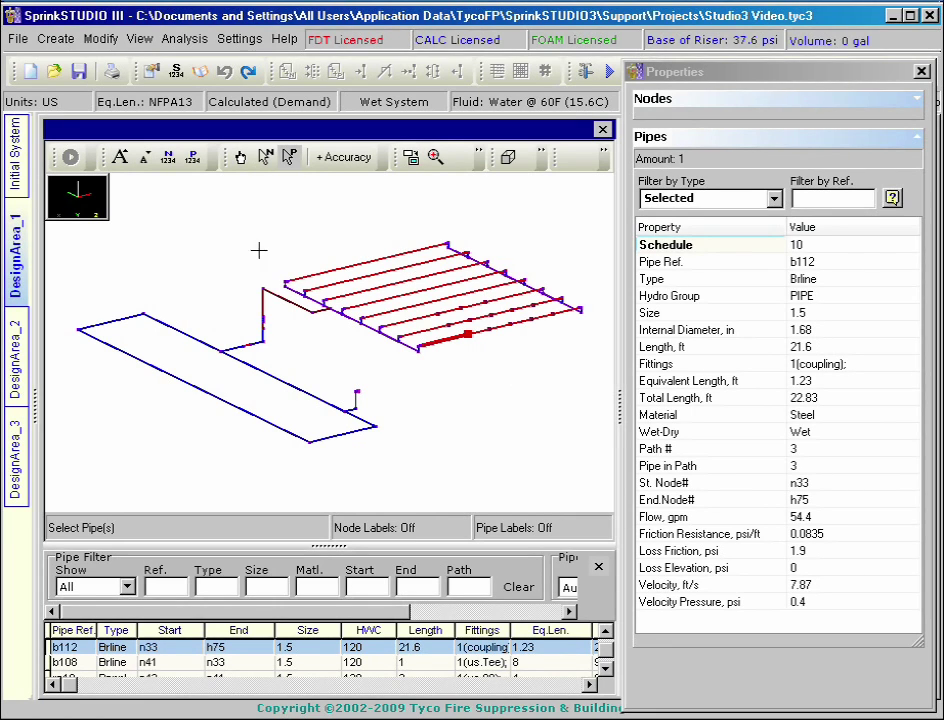
pyautogui.click(20, 178)
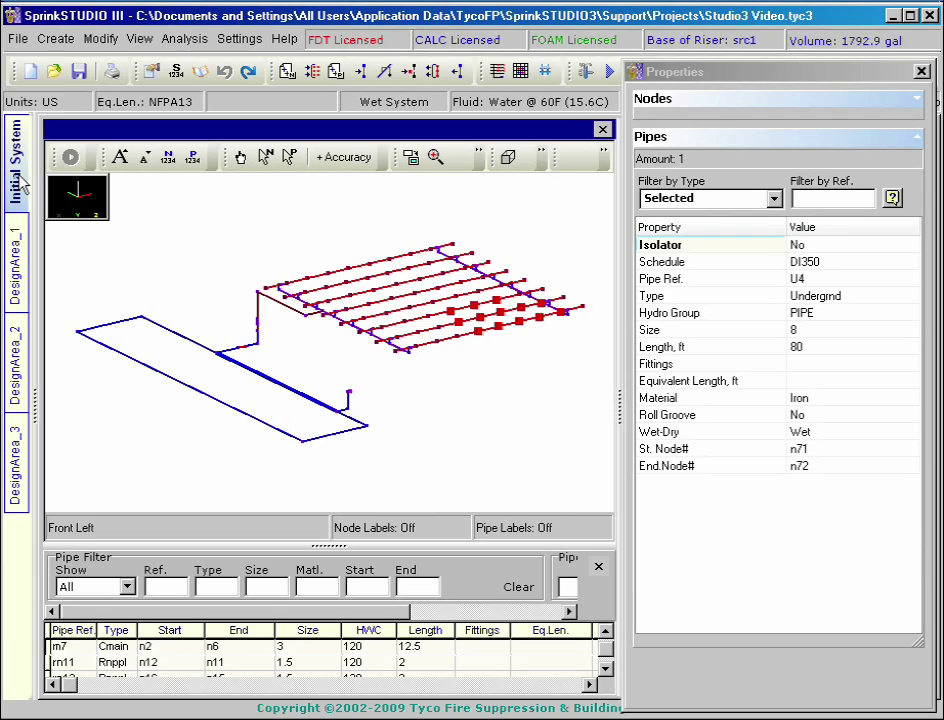
# Change underground pipe U3's type to Pump, accepting removal of the design-area results, and open its Device Parameters
pyautogui.click(289, 157)
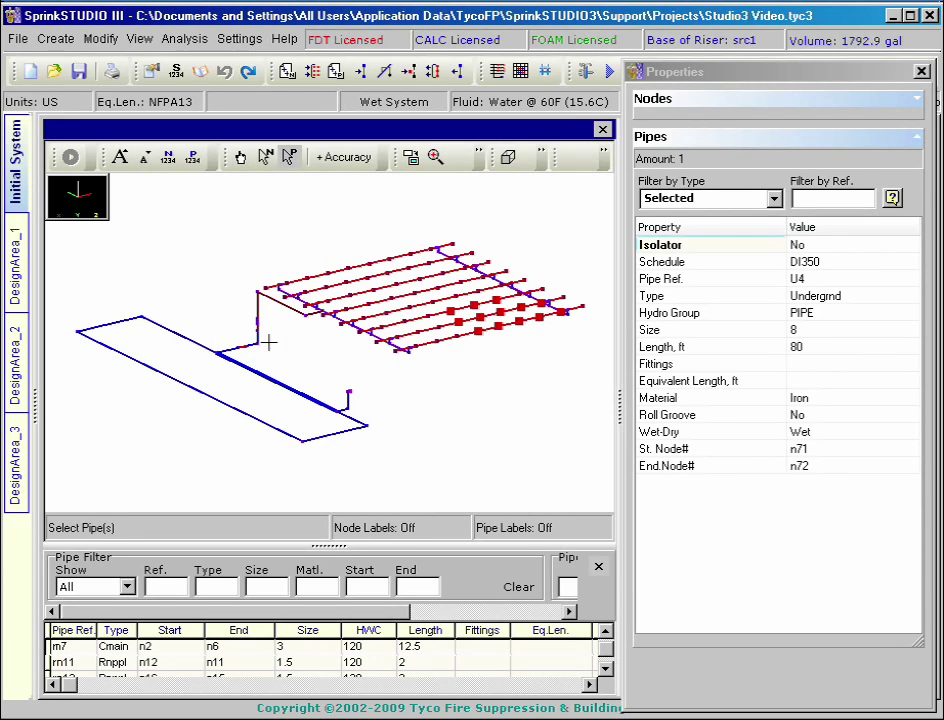
pyautogui.click(238, 349)
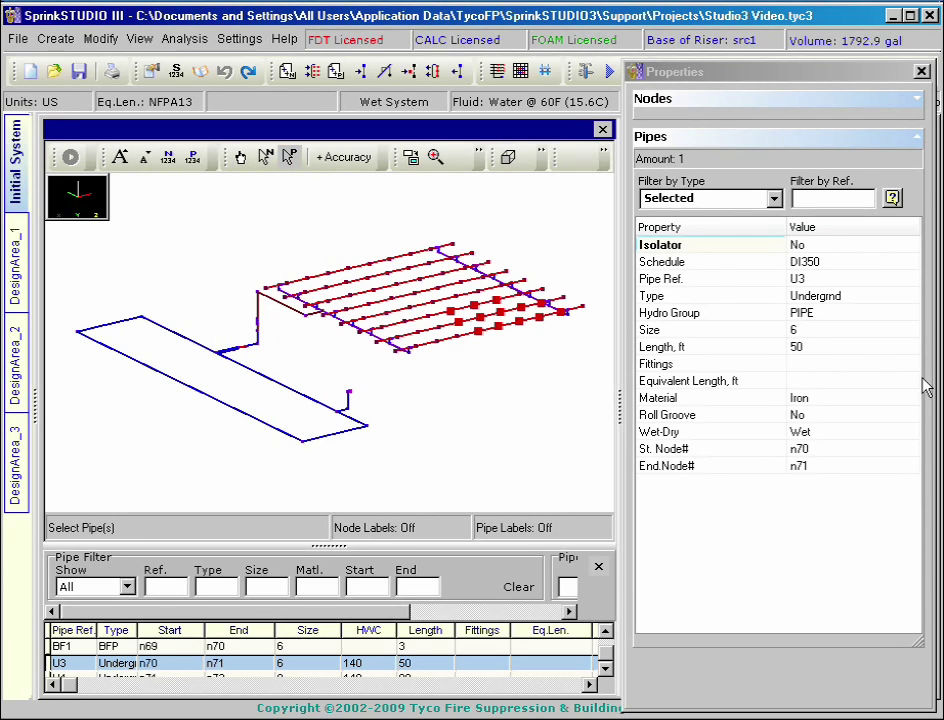
pyautogui.click(911, 298)
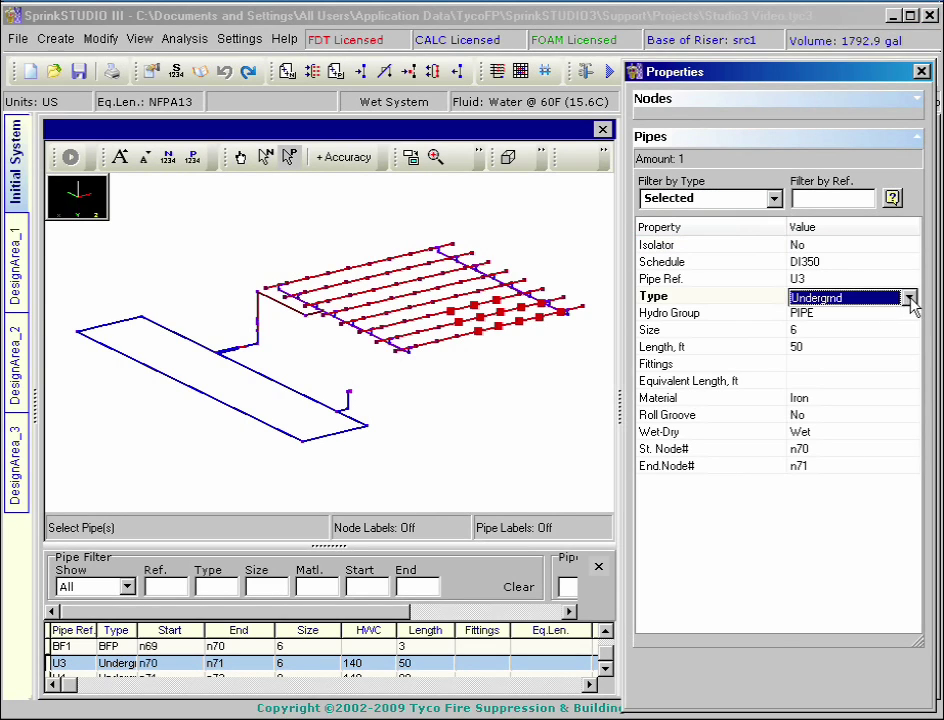
pyautogui.click(910, 298)
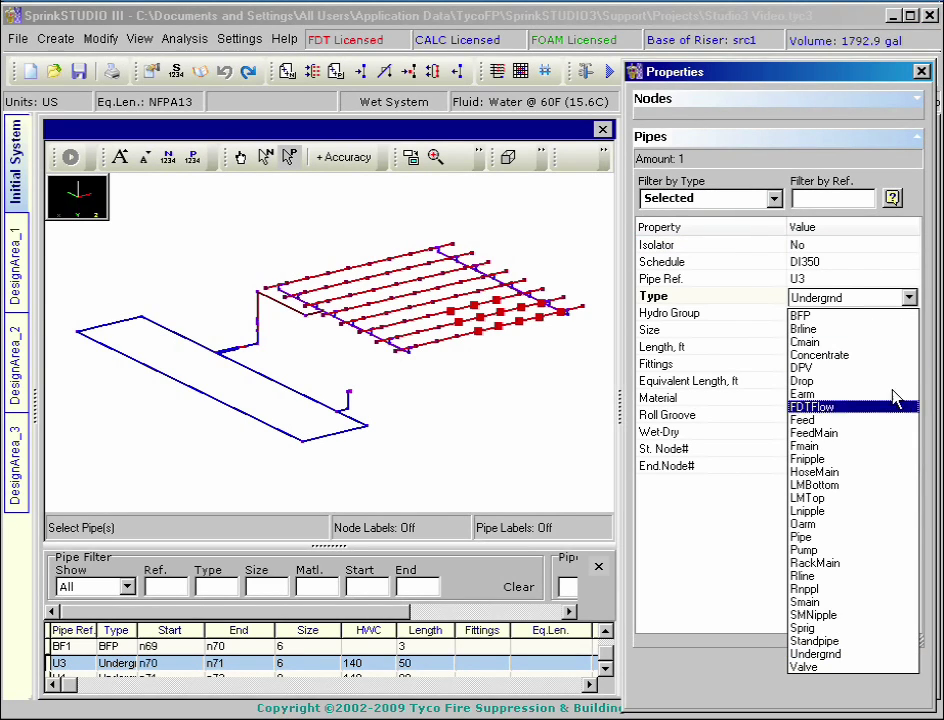
pyautogui.click(847, 561)
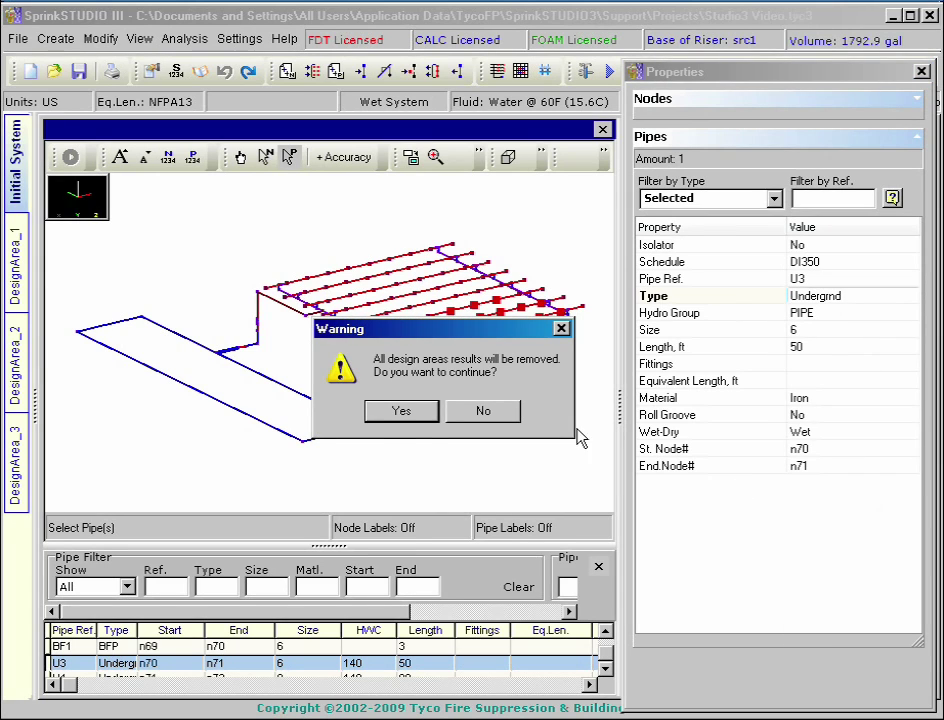
pyautogui.click(401, 411)
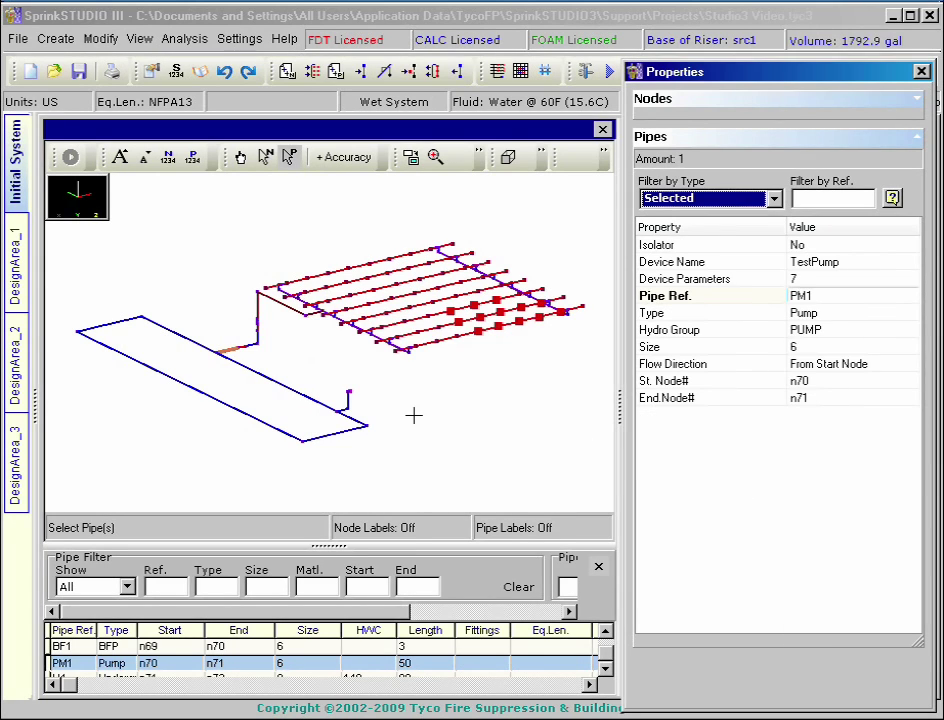
pyautogui.click(908, 281)
# Assign database pump AC 6x4-12 in size 6 to pump PM1
pyautogui.click(908, 279)
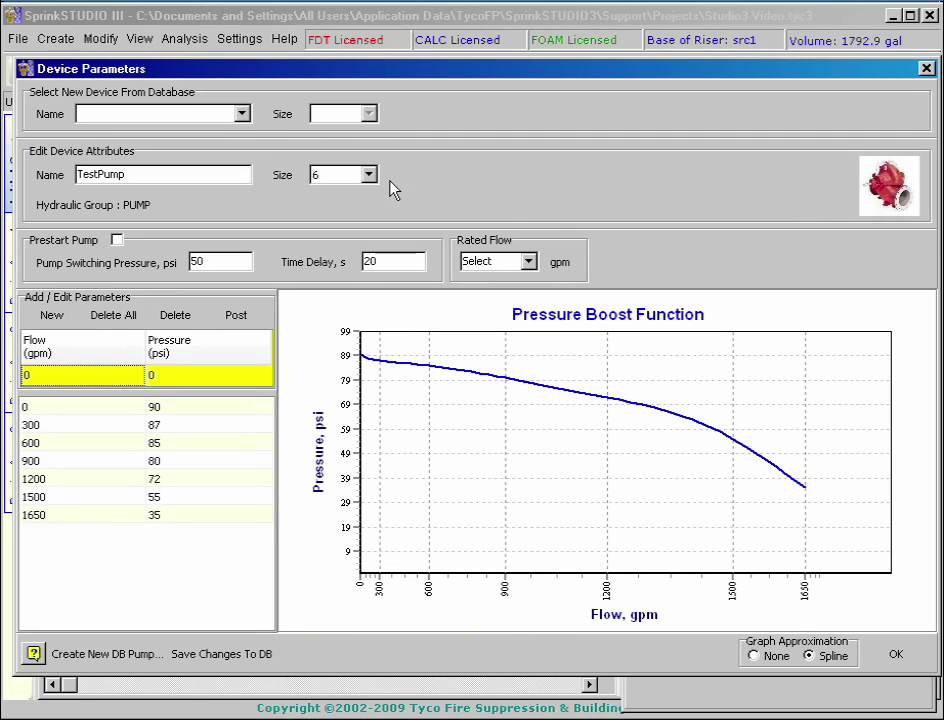
pyautogui.click(243, 114)
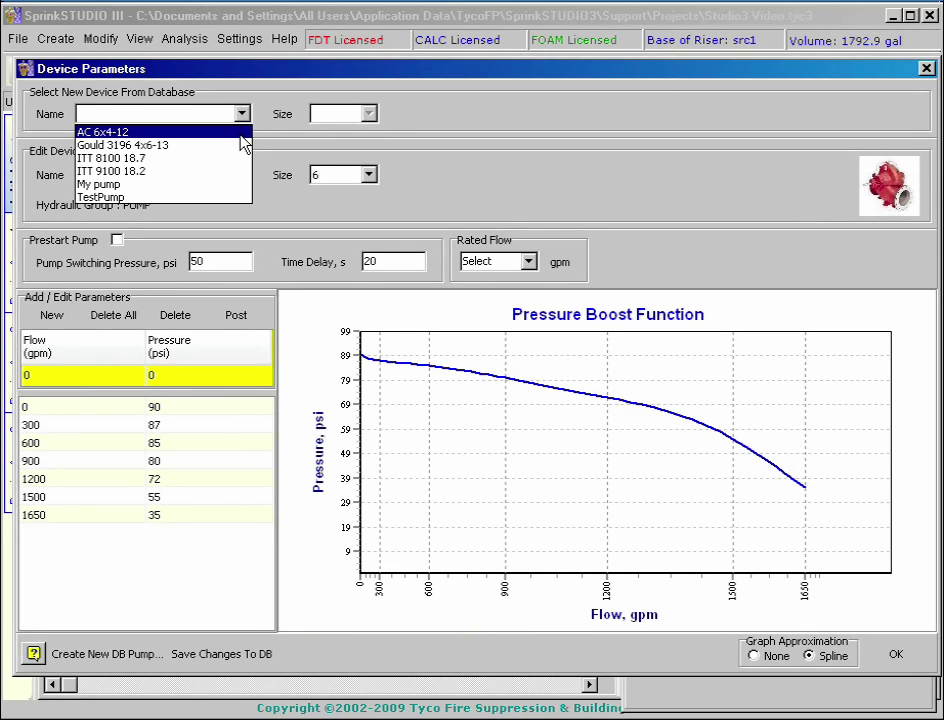
pyautogui.click(241, 132)
pyautogui.click(372, 115)
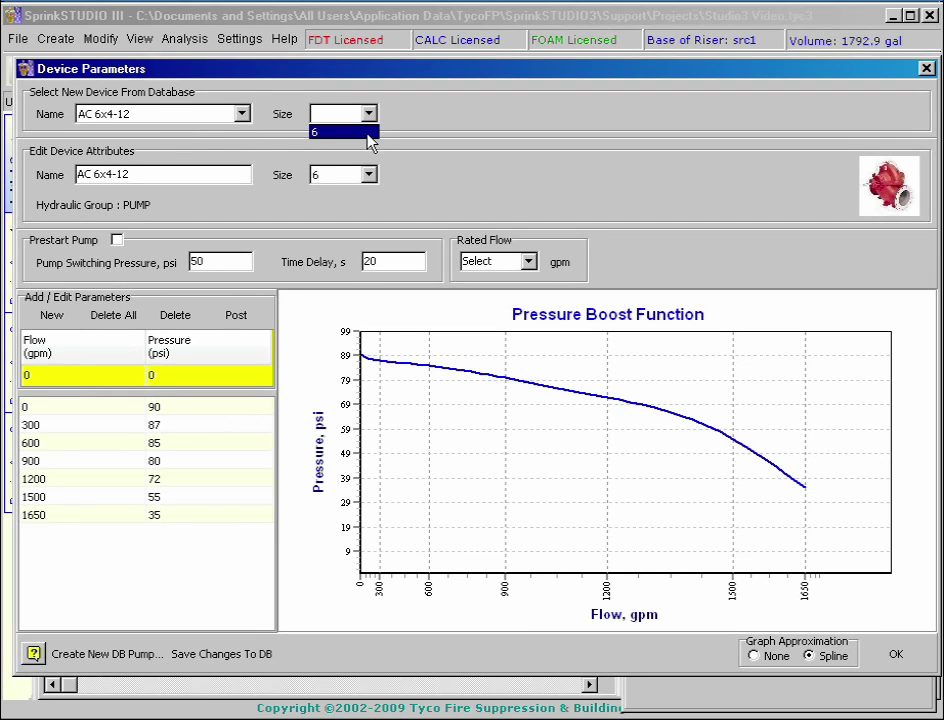
pyautogui.click(364, 132)
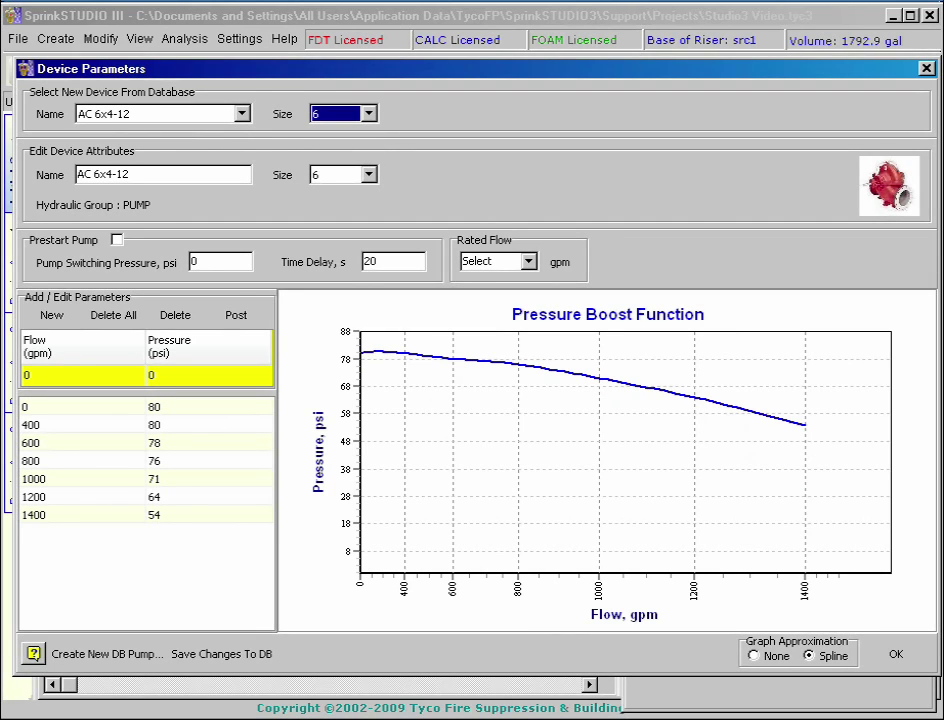
pyautogui.click(900, 655)
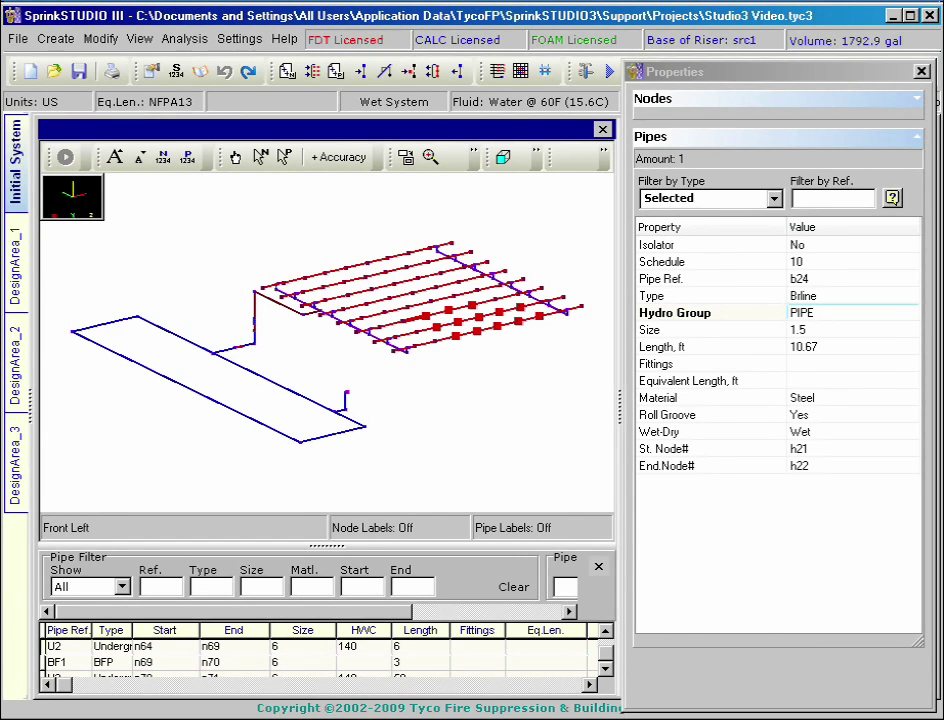
# Set up the calculation report print with the initial-system Summary included and preview it
pyautogui.click(17, 42)
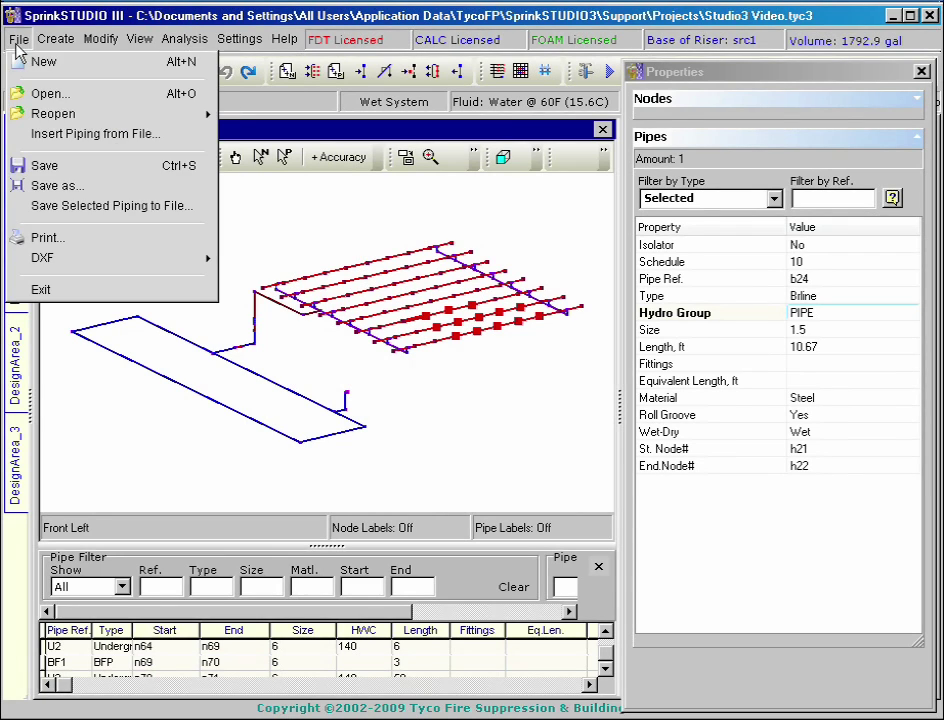
pyautogui.click(138, 249)
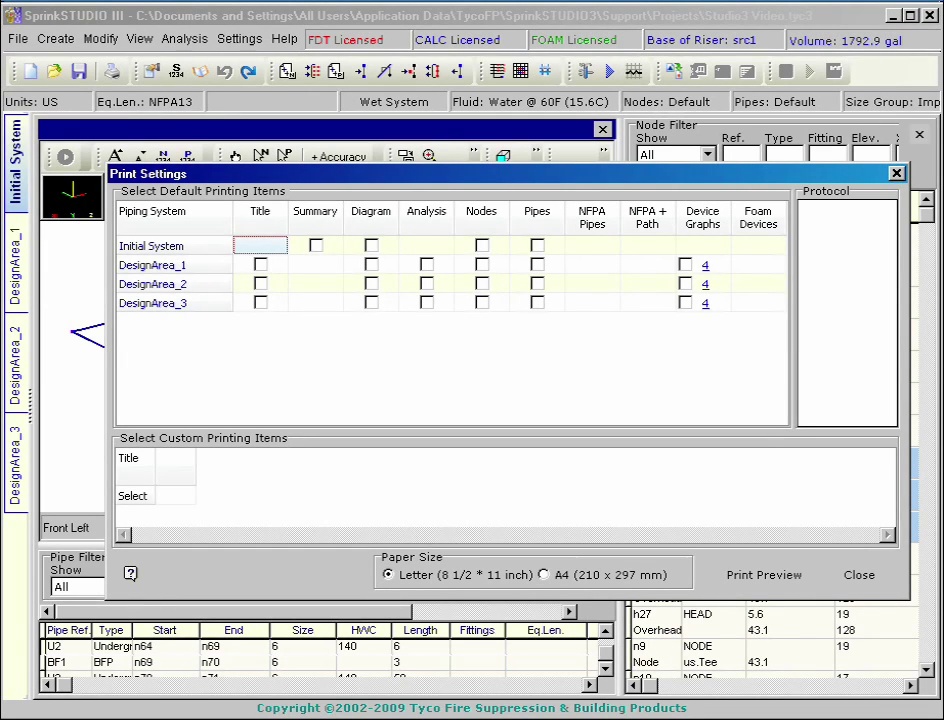
pyautogui.click(315, 246)
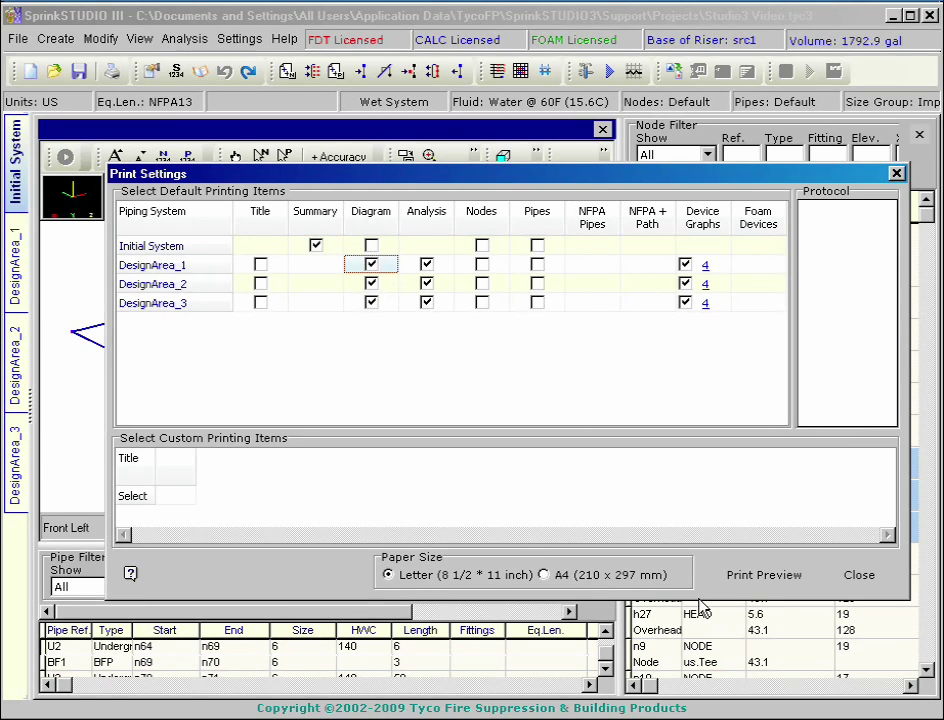
pyautogui.click(752, 585)
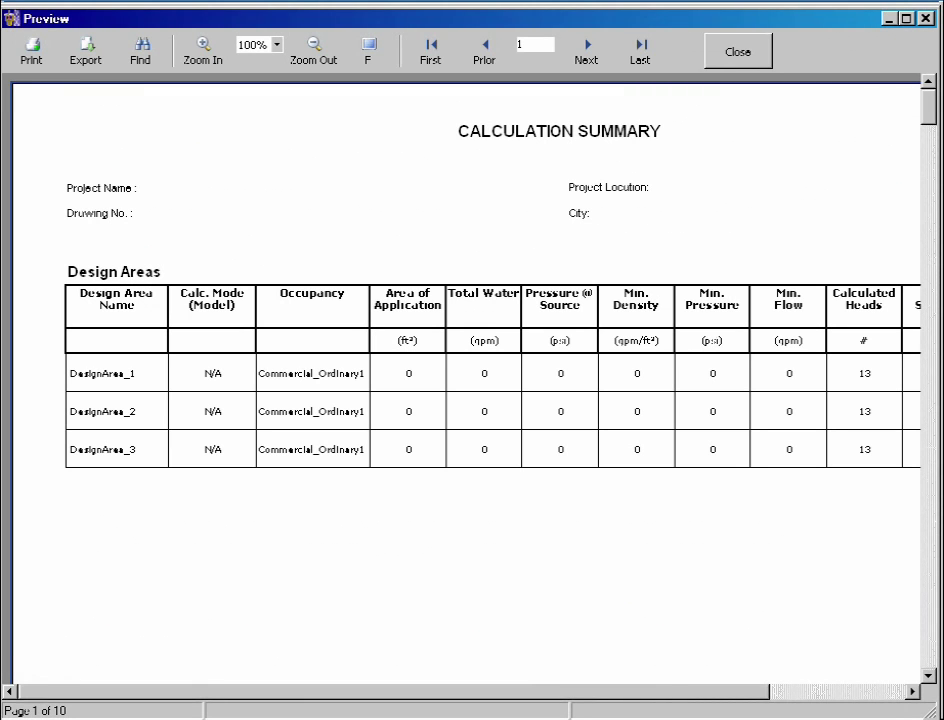
# Page through the report preview to page 4
pyautogui.click(590, 57)
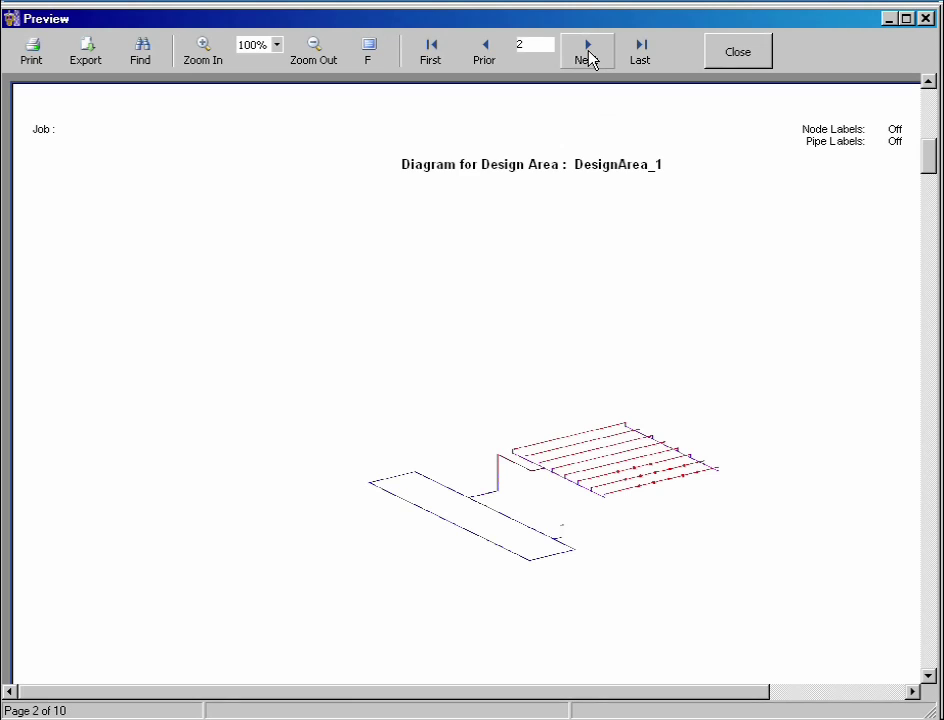
pyautogui.click(590, 57)
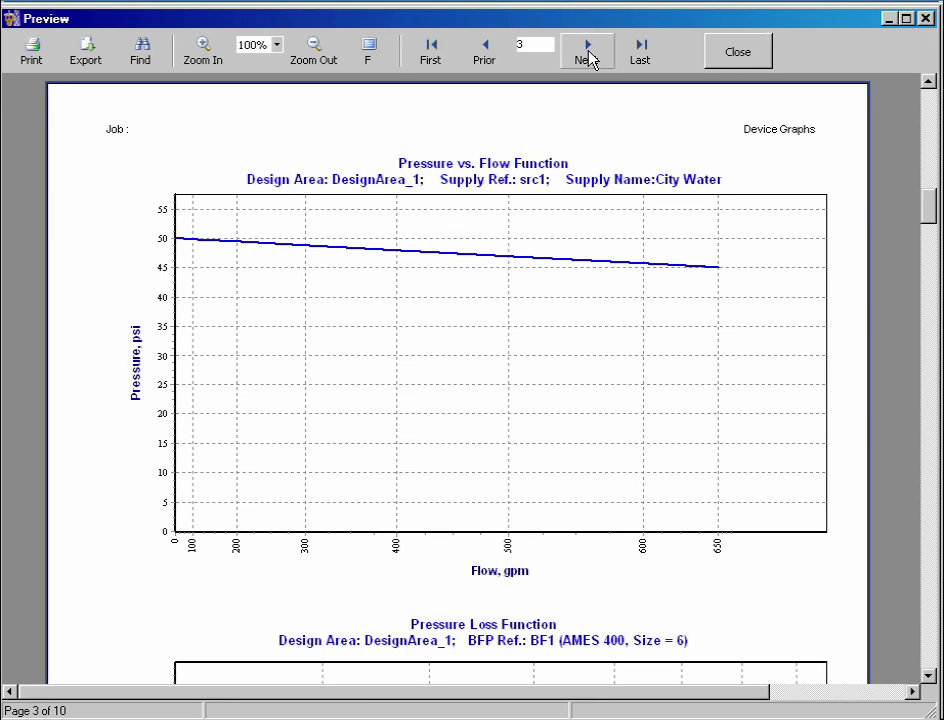
pyautogui.click(588, 57)
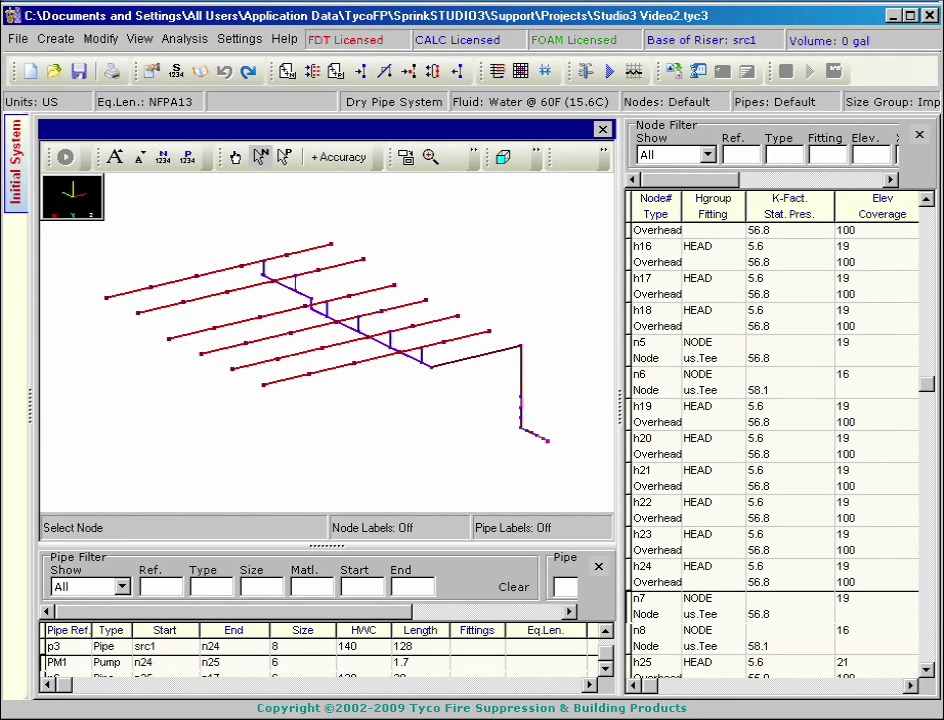
# Create a new headset from sprinklers h25, h26, h31 and h32
pyautogui.click(150, 287)
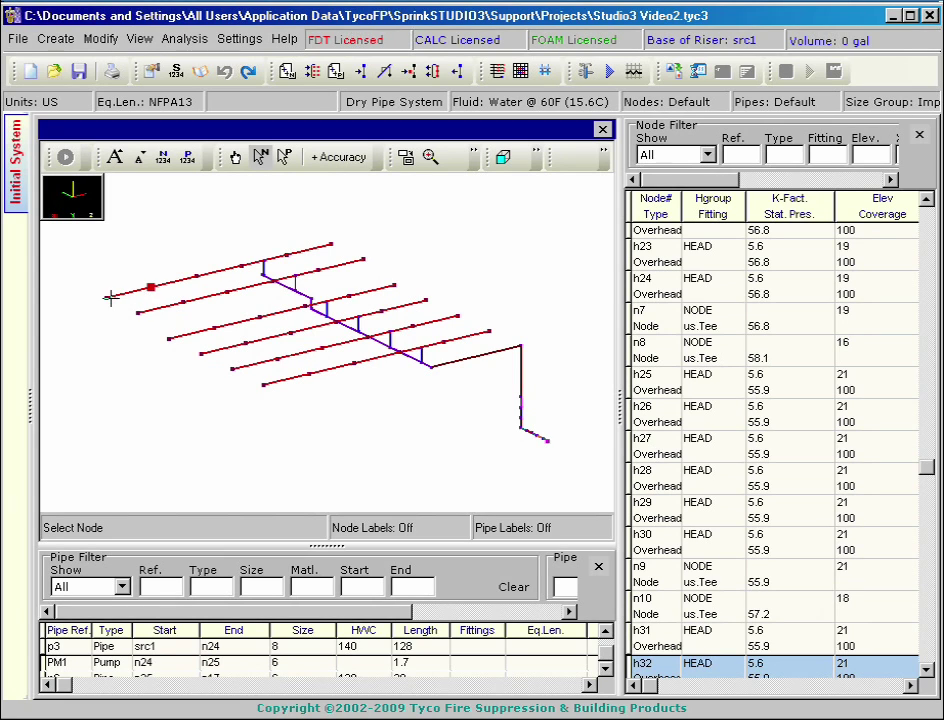
pyautogui.click(107, 297)
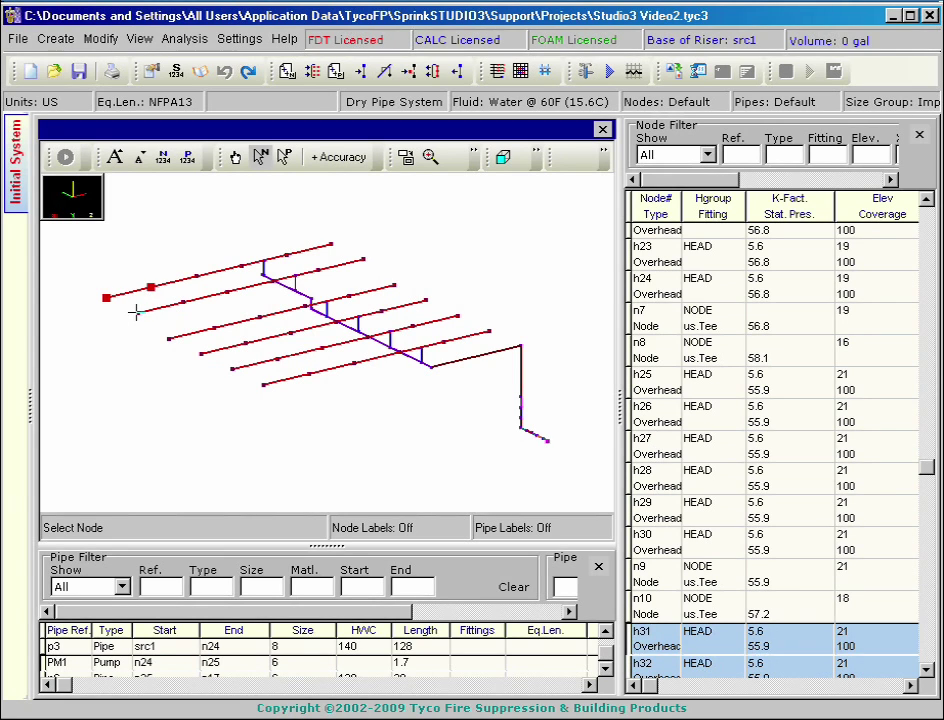
pyautogui.click(137, 313)
pyautogui.click(183, 302)
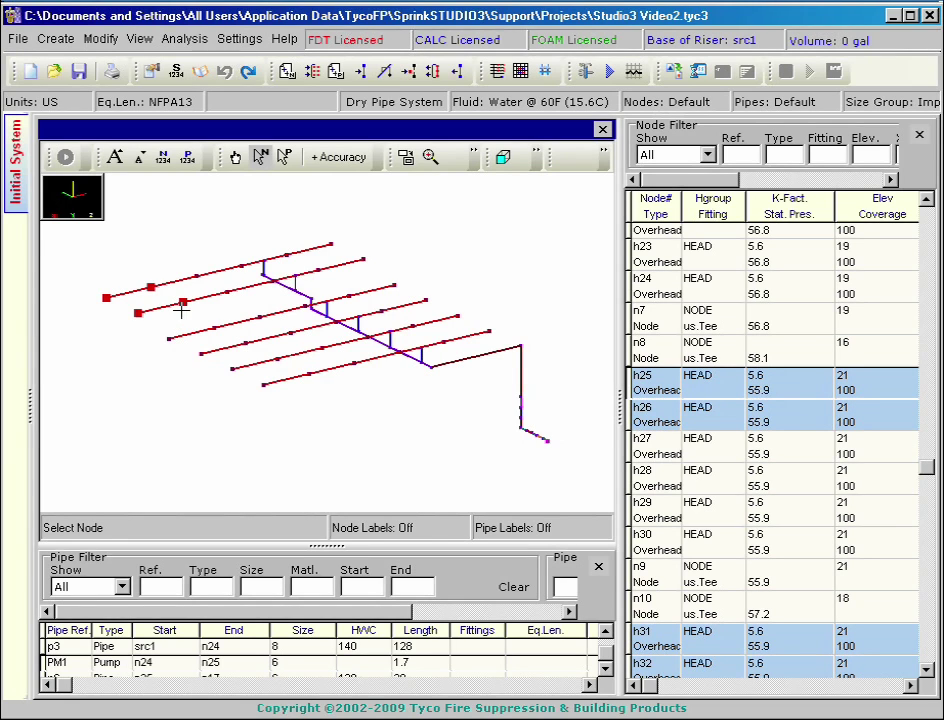
pyautogui.click(62, 41)
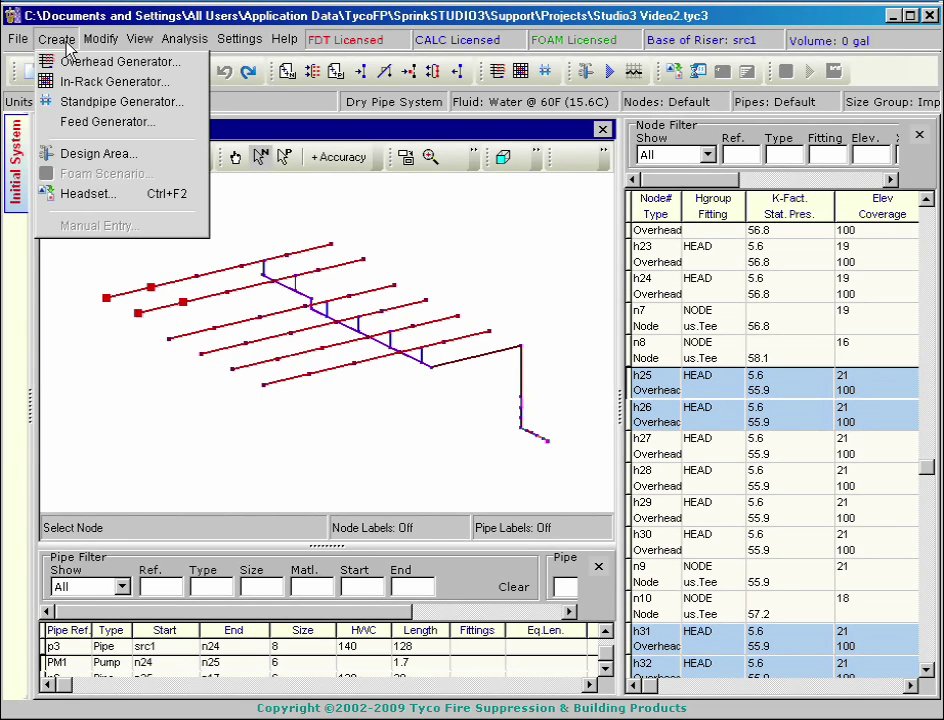
pyautogui.click(127, 194)
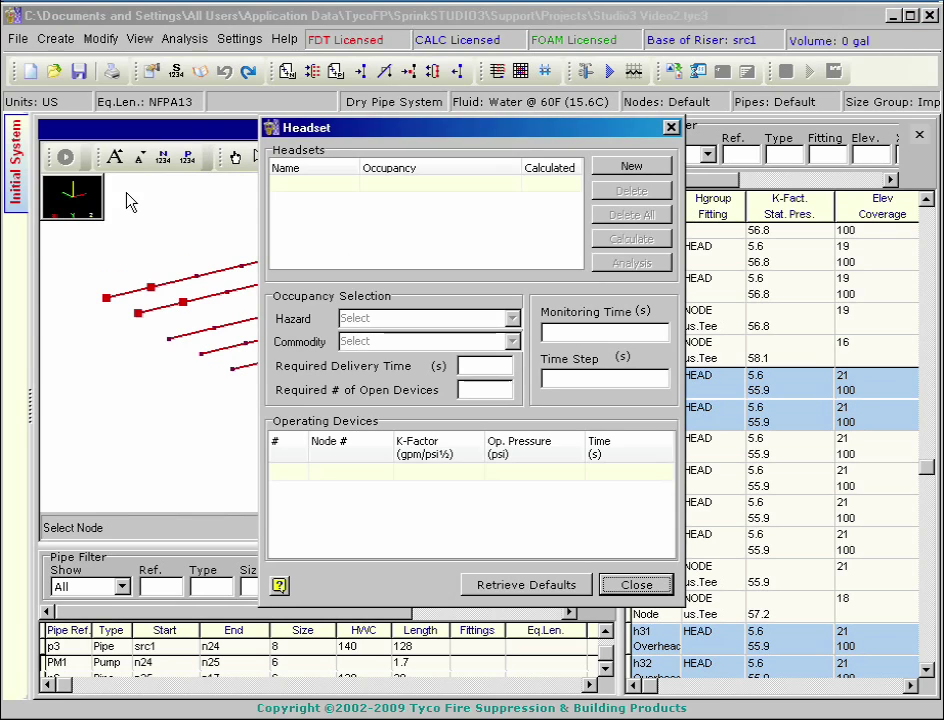
pyautogui.click(630, 167)
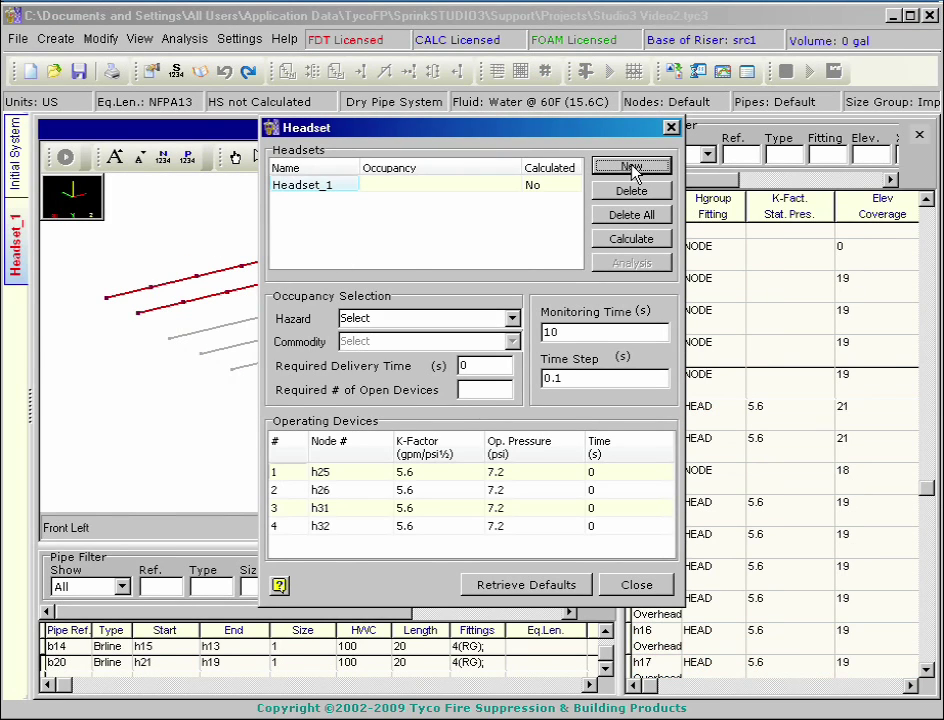
# Give Headset_1 Commercial hazard, Extra1 commodity and a 45 s required delivery time
pyautogui.click(512, 319)
pyautogui.click(508, 337)
pyautogui.click(511, 341)
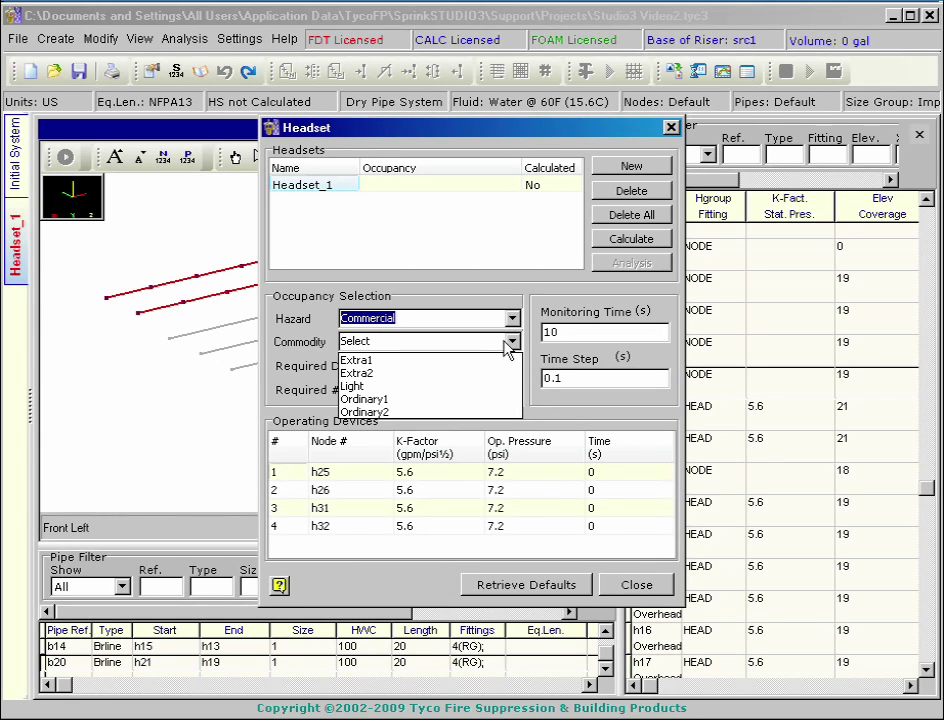
pyautogui.click(505, 361)
pyautogui.click(505, 366)
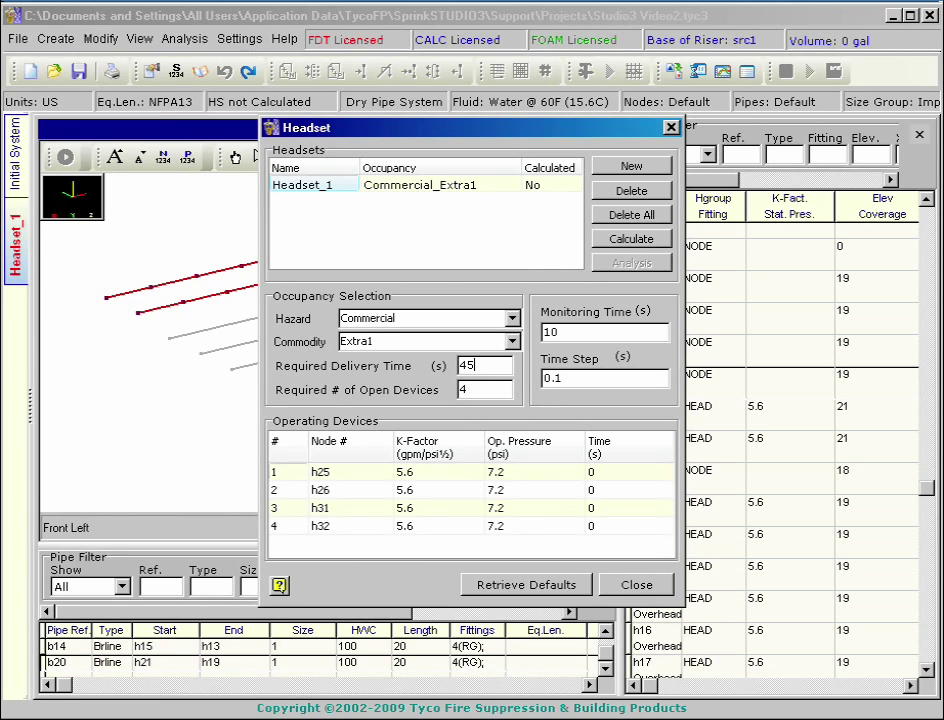
pyautogui.click(628, 240)
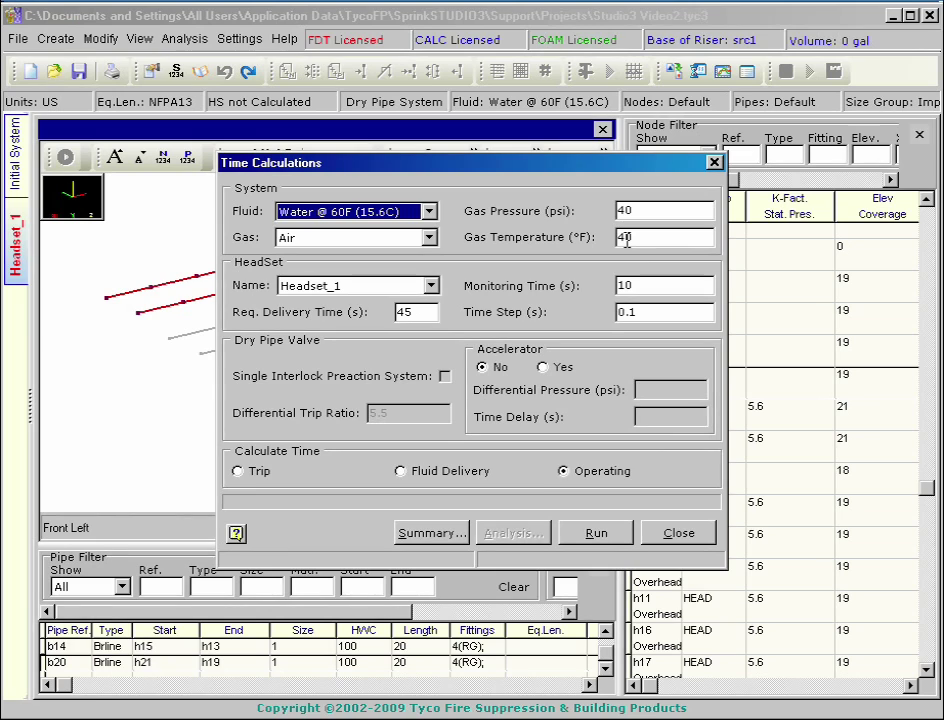
# Run Headset_1's operating-time calculation and view its summary: 8.354 s at h31, 81.53% safety
pyautogui.click(598, 537)
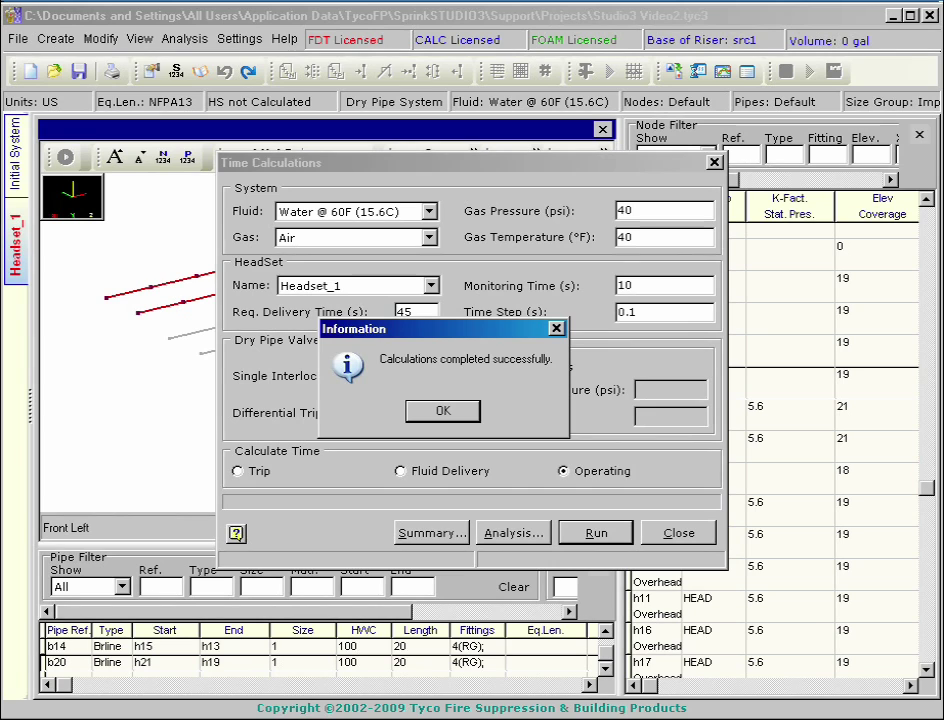
pyautogui.click(442, 410)
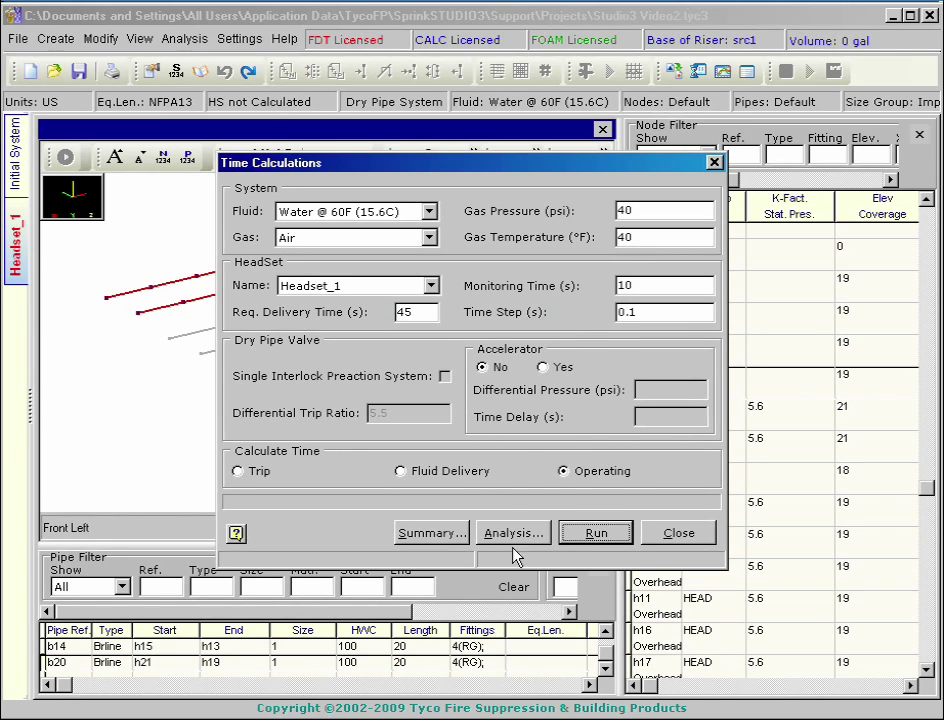
pyautogui.click(433, 540)
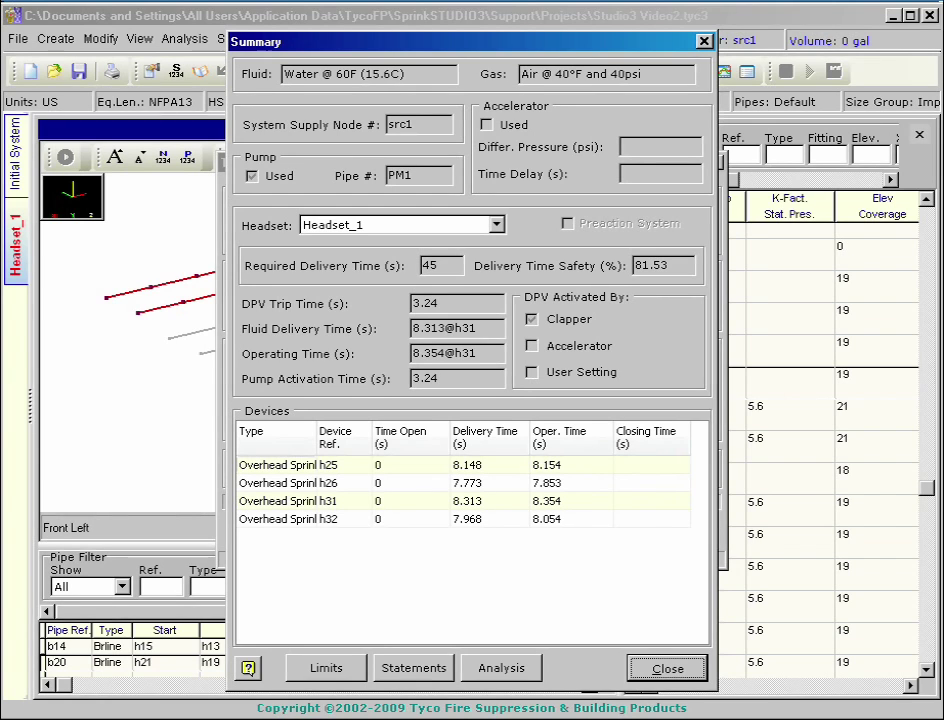
# Review Headset_1's pressure and flow analysis graphs, then close them
pyautogui.click(510, 670)
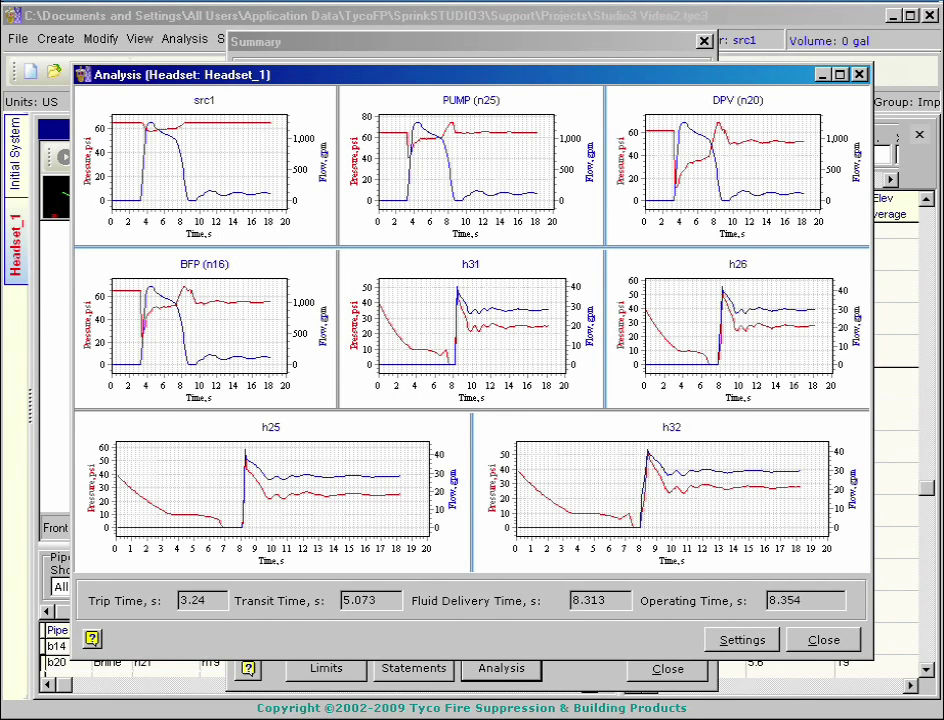
pyautogui.click(824, 640)
# Close the time calculation dialogs and inspect sprinkler h31's properties: 8.313 s delivery, 8.354 s operating time
pyautogui.click(690, 671)
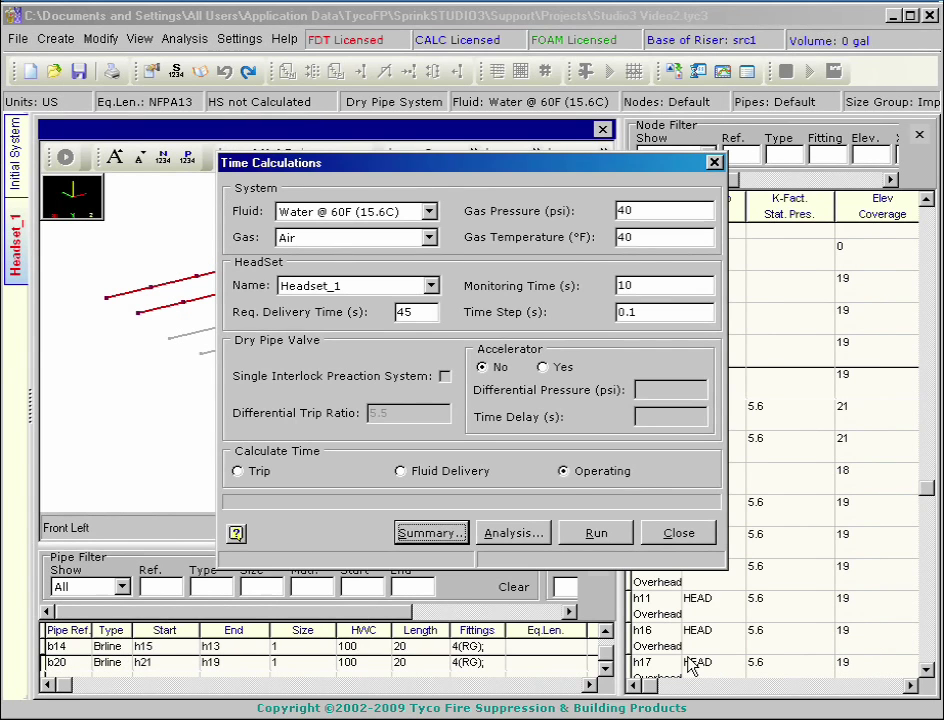
pyautogui.click(686, 536)
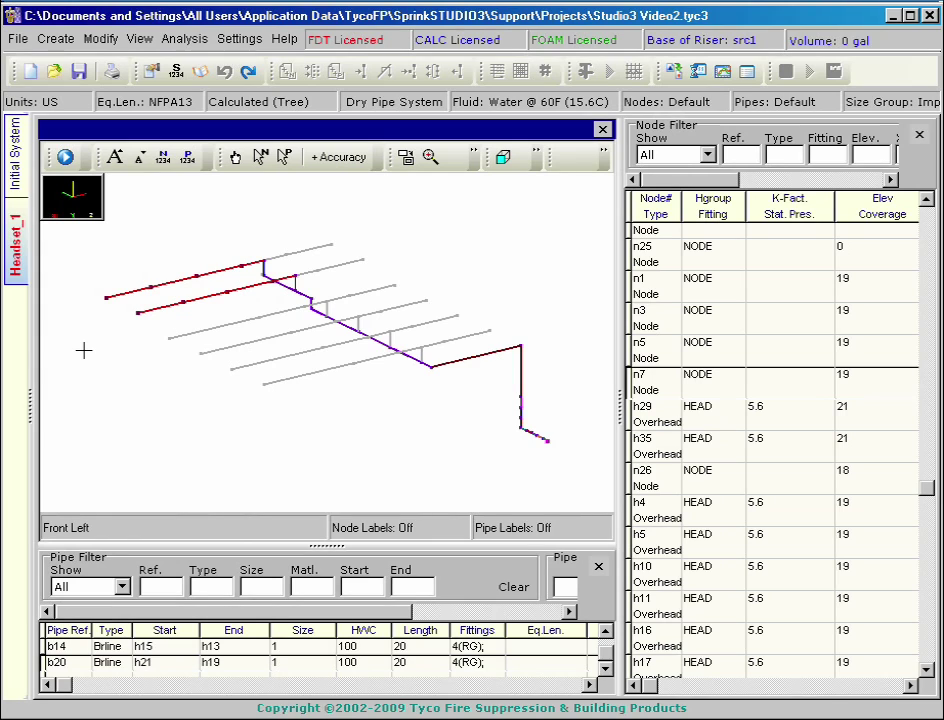
pyautogui.click(153, 72)
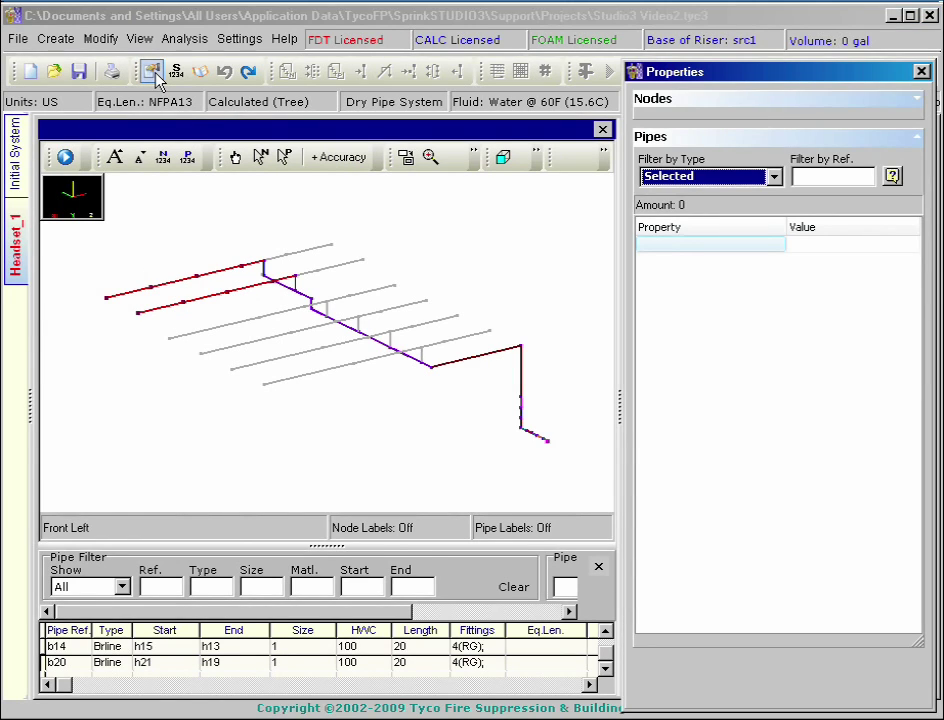
pyautogui.click(259, 159)
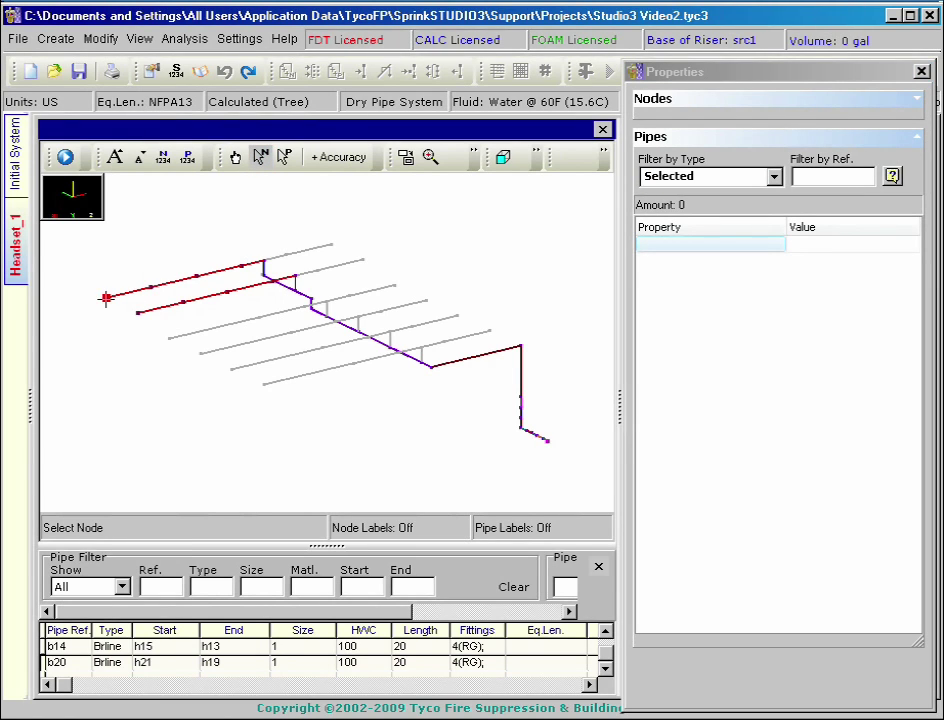
pyautogui.click(919, 137)
pyautogui.click(916, 100)
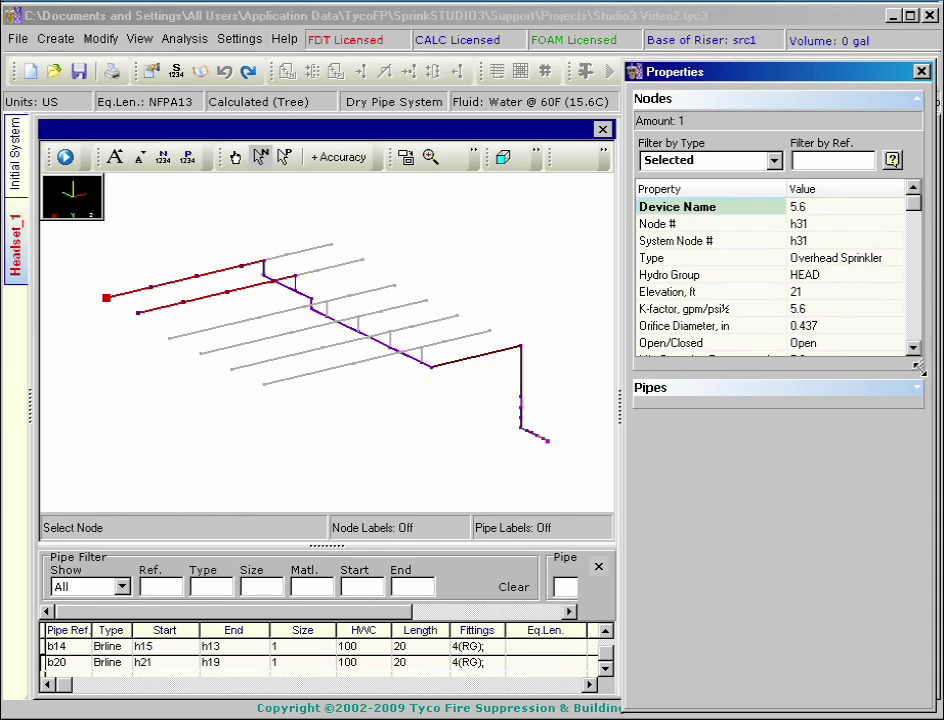
pyautogui.moveTo(917, 367); pyautogui.dragTo(917, 515)
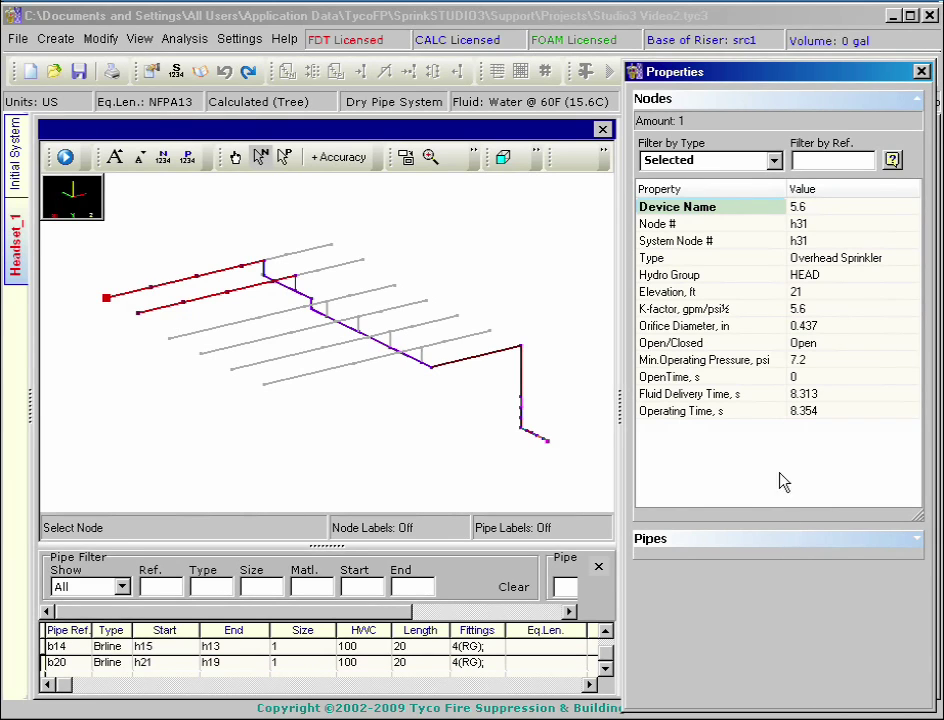
# Fit the whole system in a front-left isometric view and play the operating-time animation
pyautogui.click(65, 159)
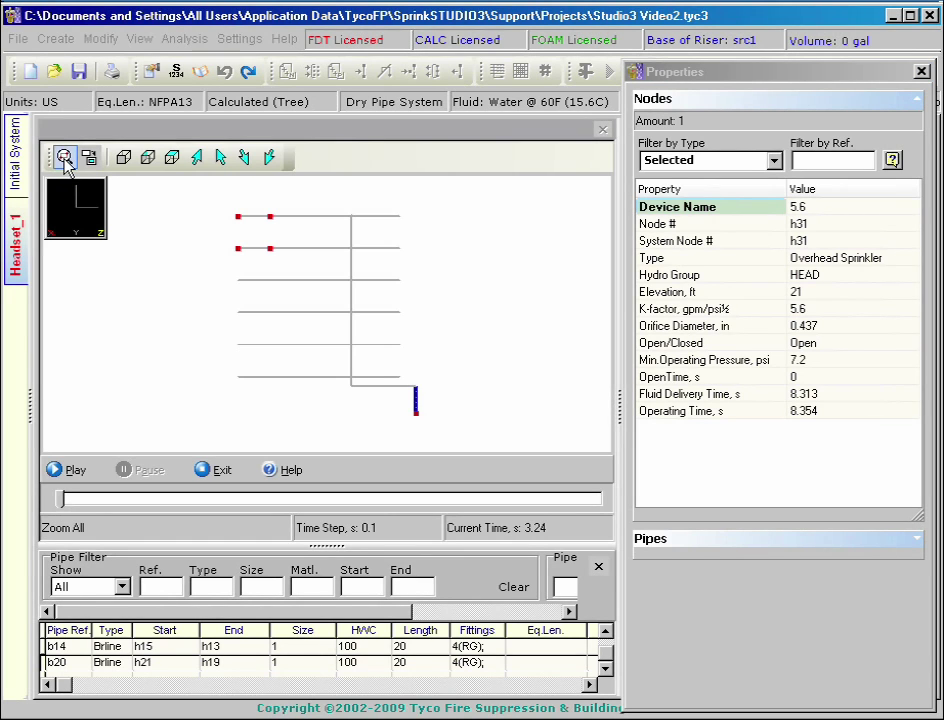
pyautogui.click(203, 165)
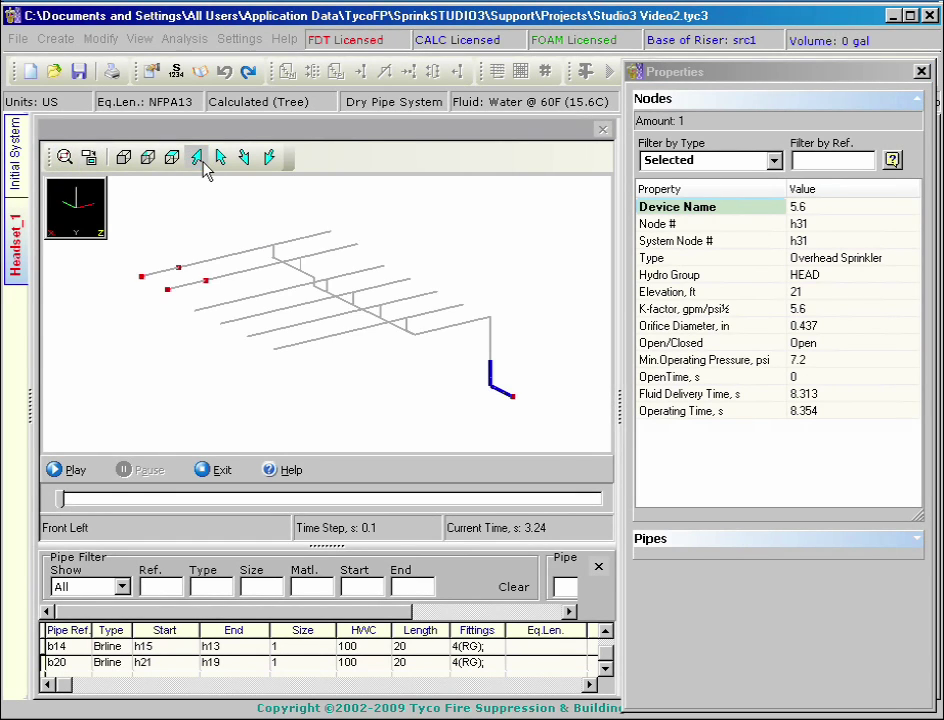
pyautogui.click(70, 472)
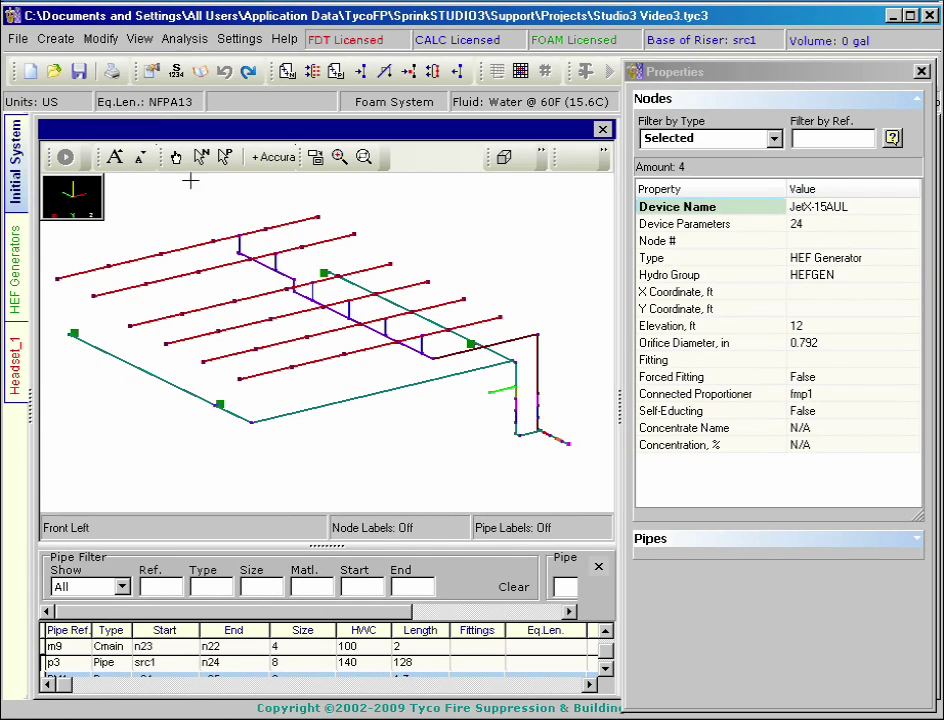
# Inspect HEF generator fhg1, foam tank atm1 and concentrate pipe c1
pyautogui.click(201, 157)
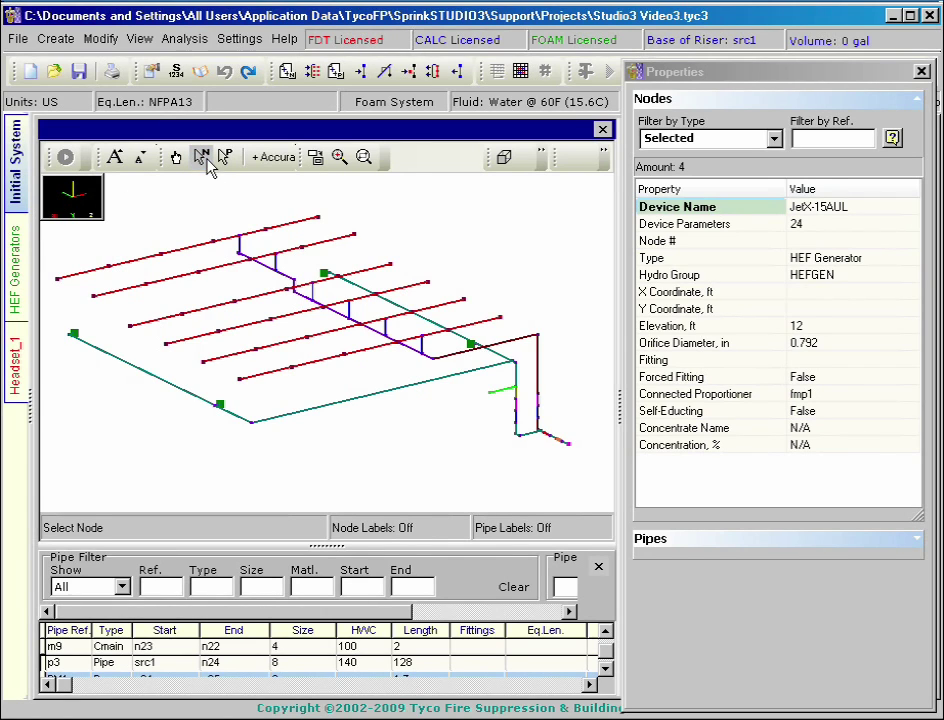
pyautogui.click(73, 332)
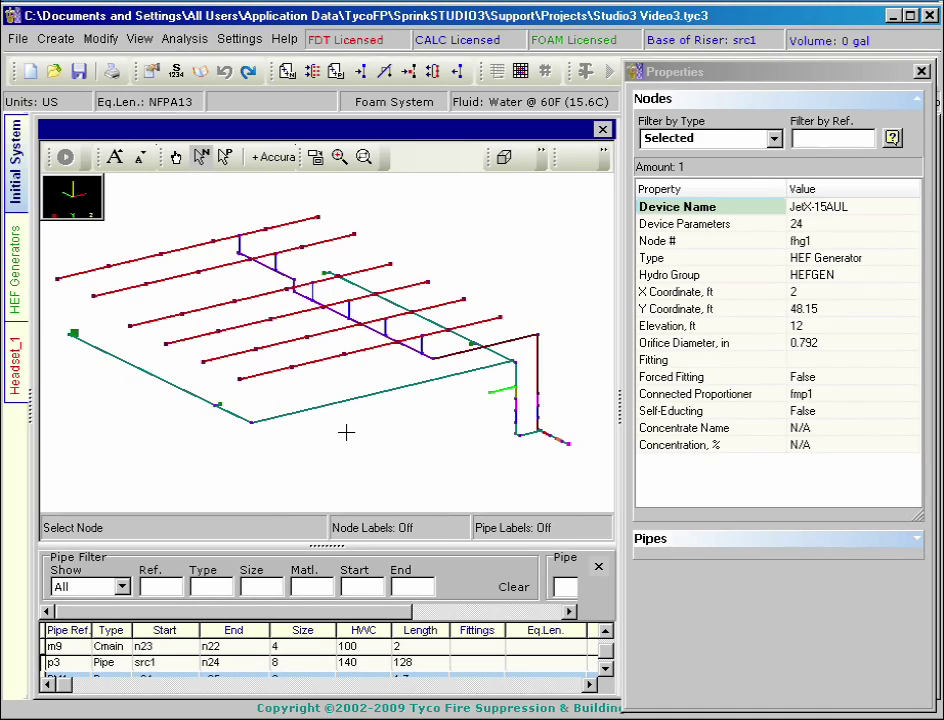
pyautogui.click(490, 392)
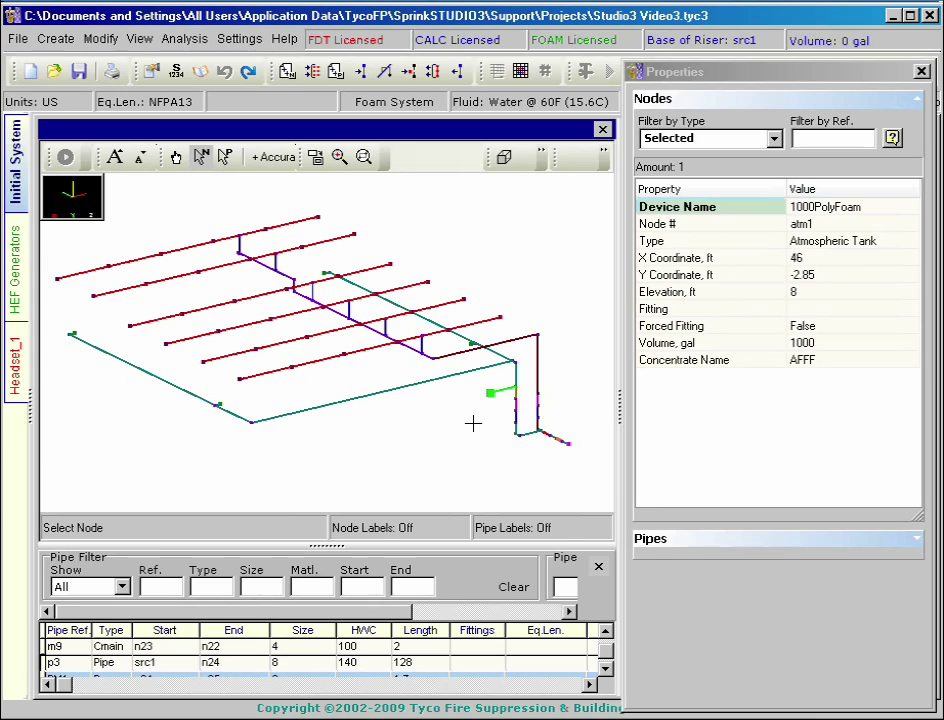
pyautogui.click(224, 156)
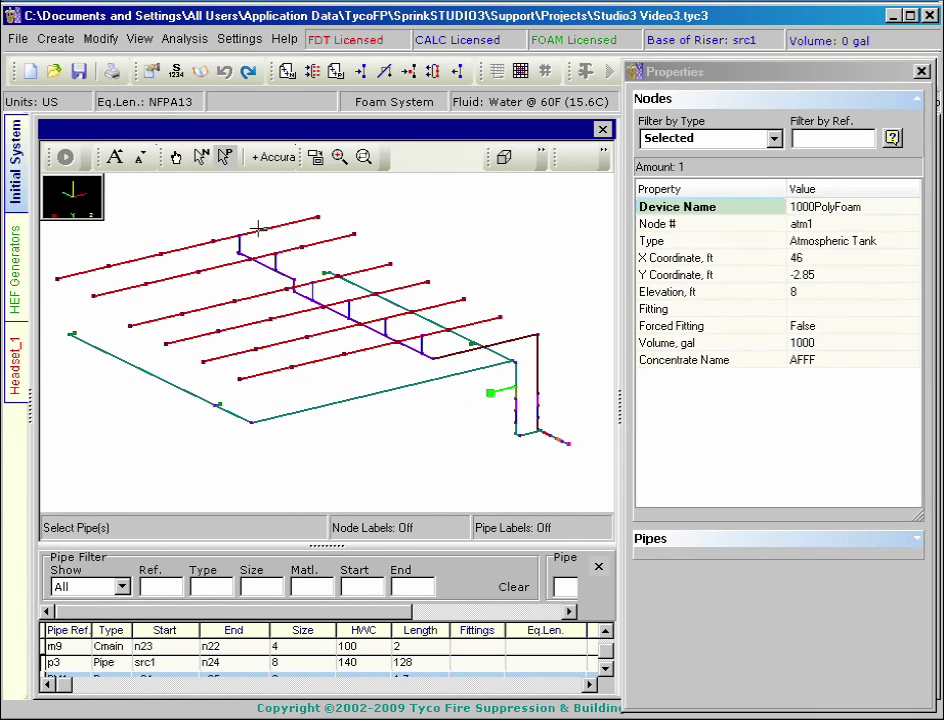
pyautogui.click(502, 390)
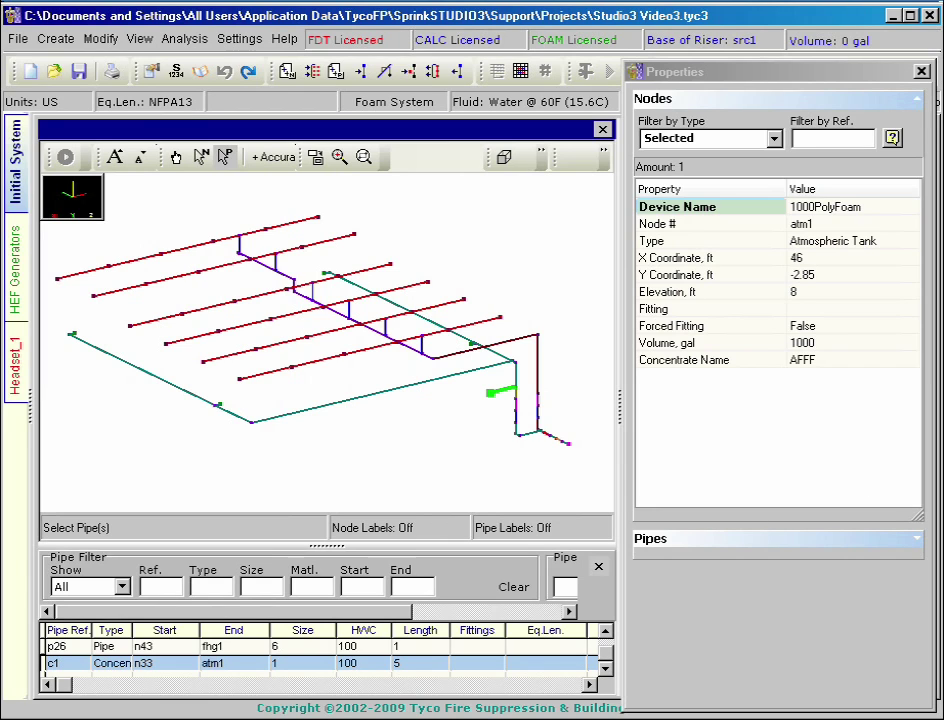
pyautogui.click(917, 105)
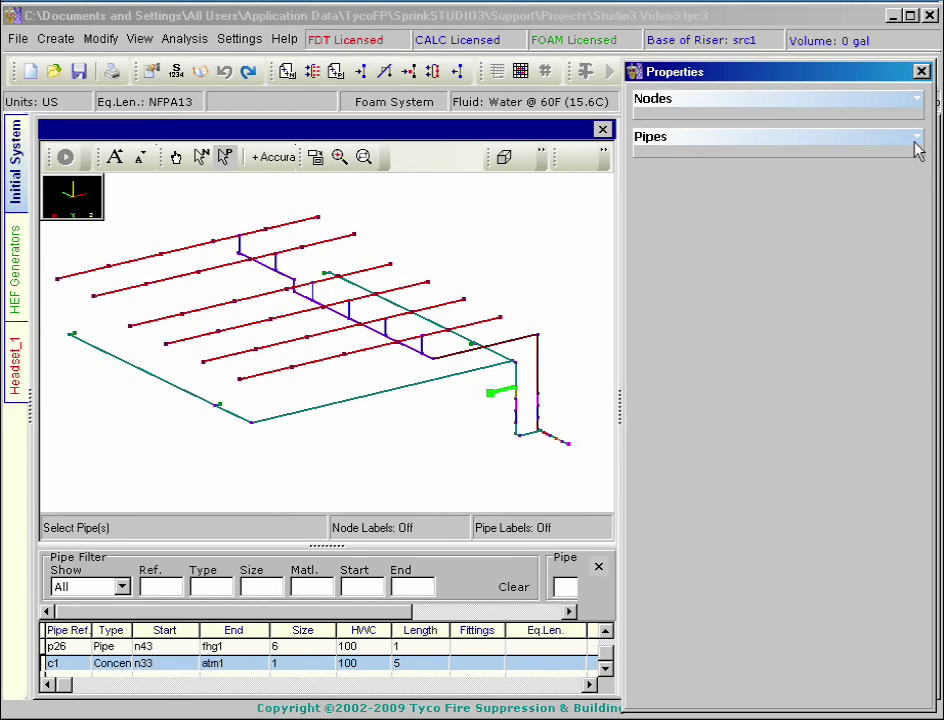
pyautogui.click(916, 141)
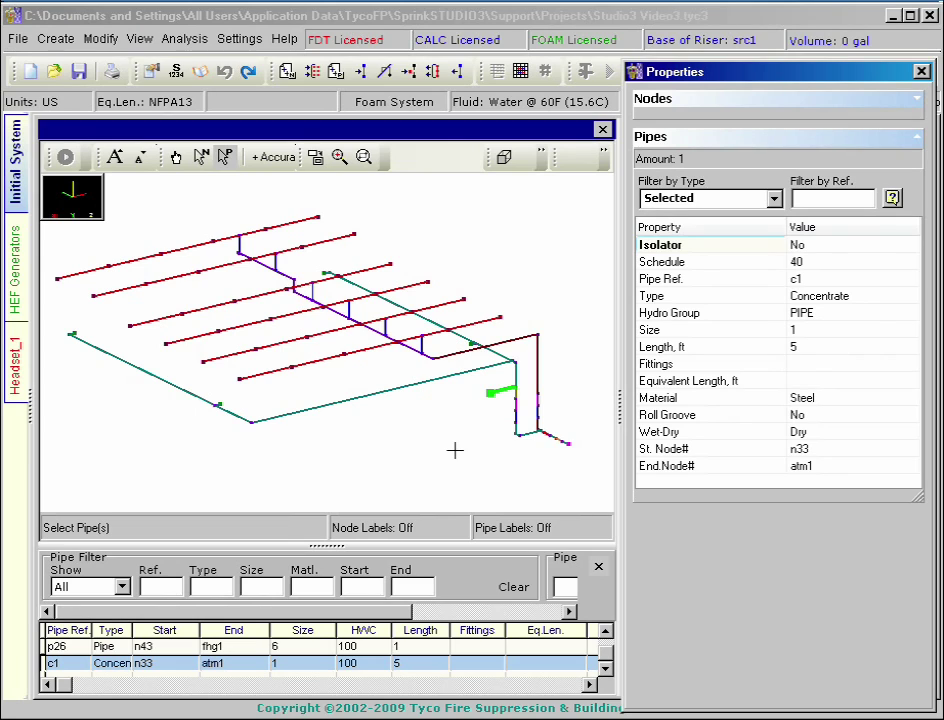
# Check valve v2 and deluge valve DP2, then open the Foam Scenario editor
pyautogui.click(517, 420)
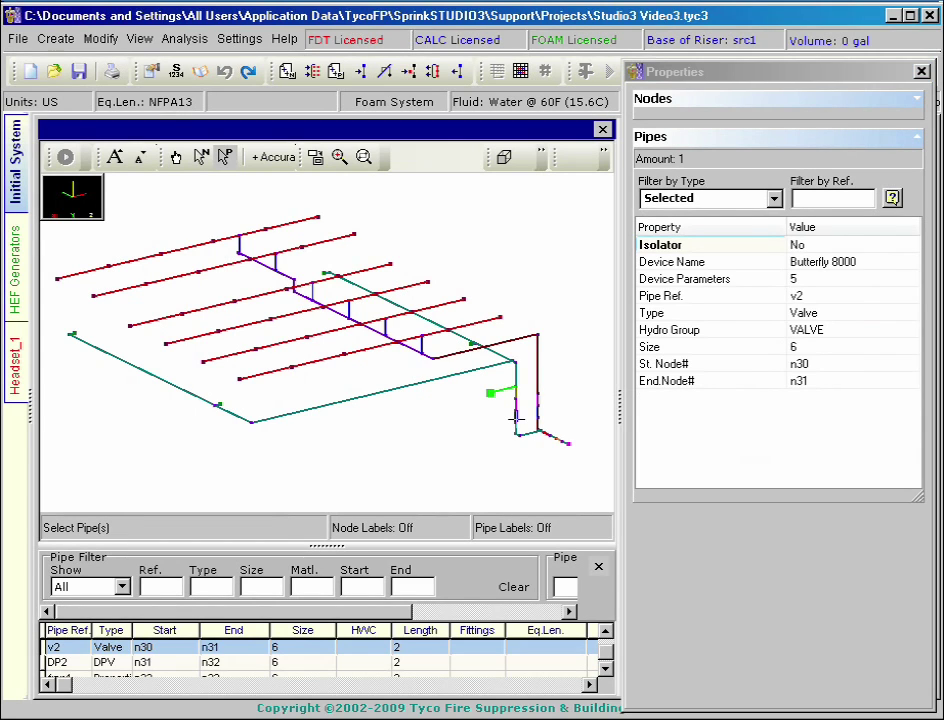
pyautogui.click(515, 400)
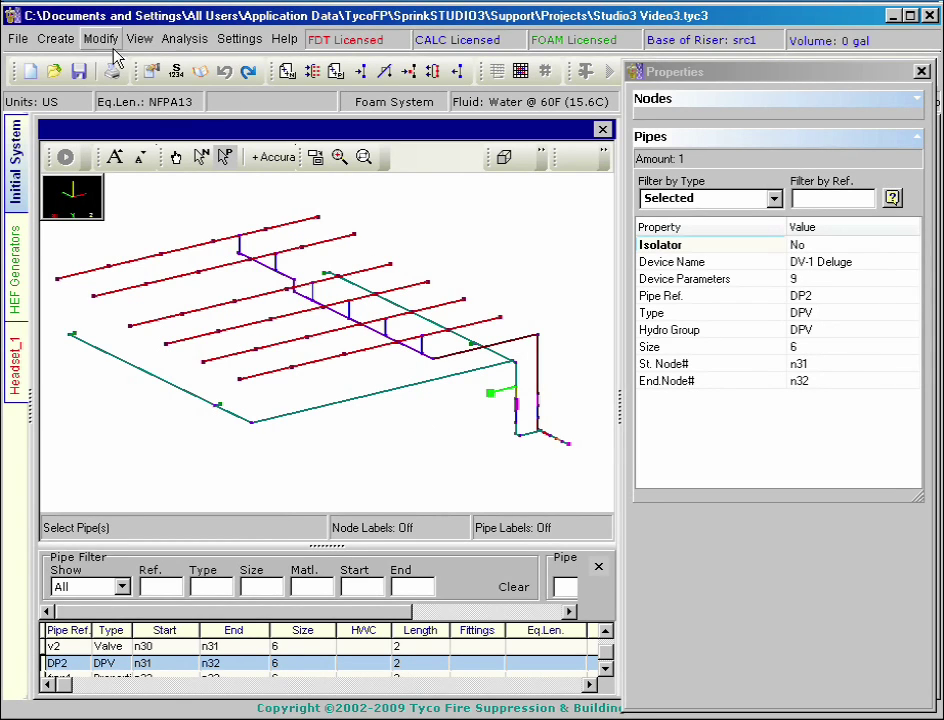
pyautogui.click(55, 40)
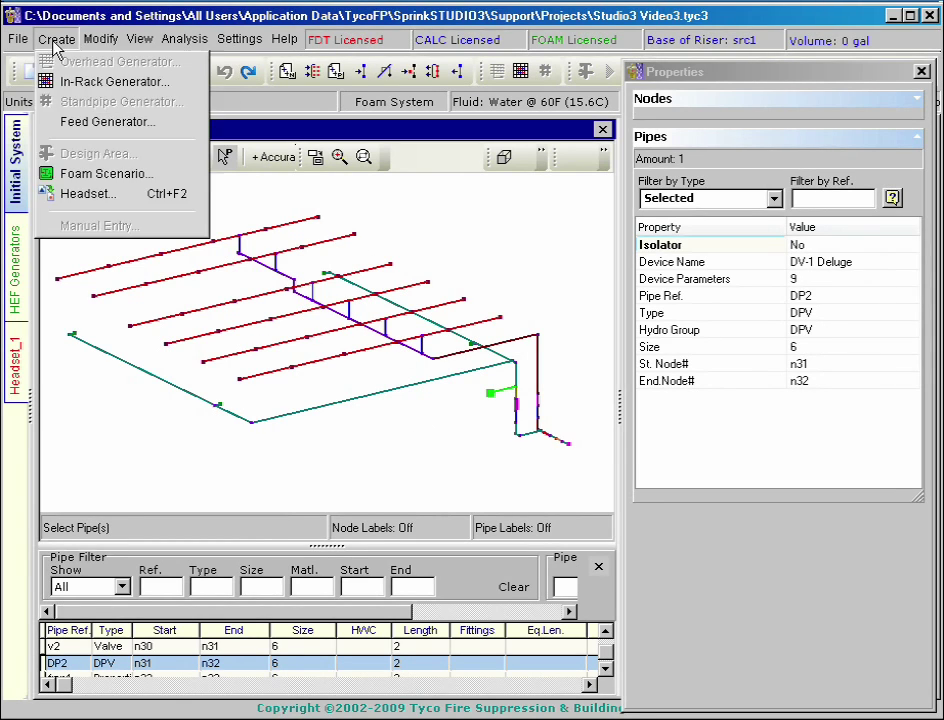
pyautogui.click(150, 174)
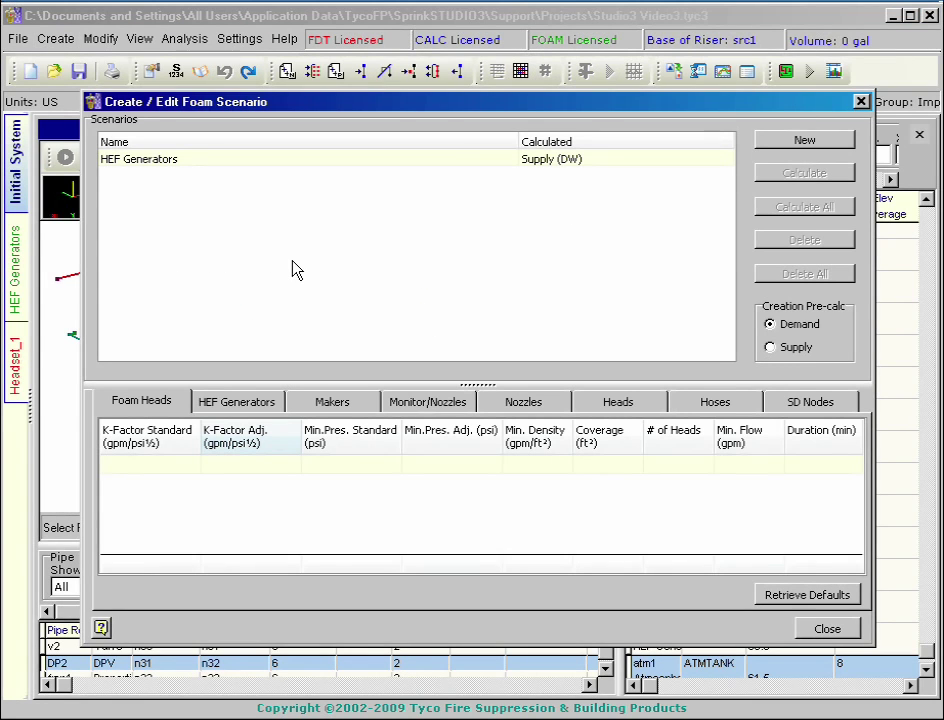
# Open the Supply-mode, Darcy-Weisbach calculation settings for the HEF Generators scenario
pyautogui.click(232, 161)
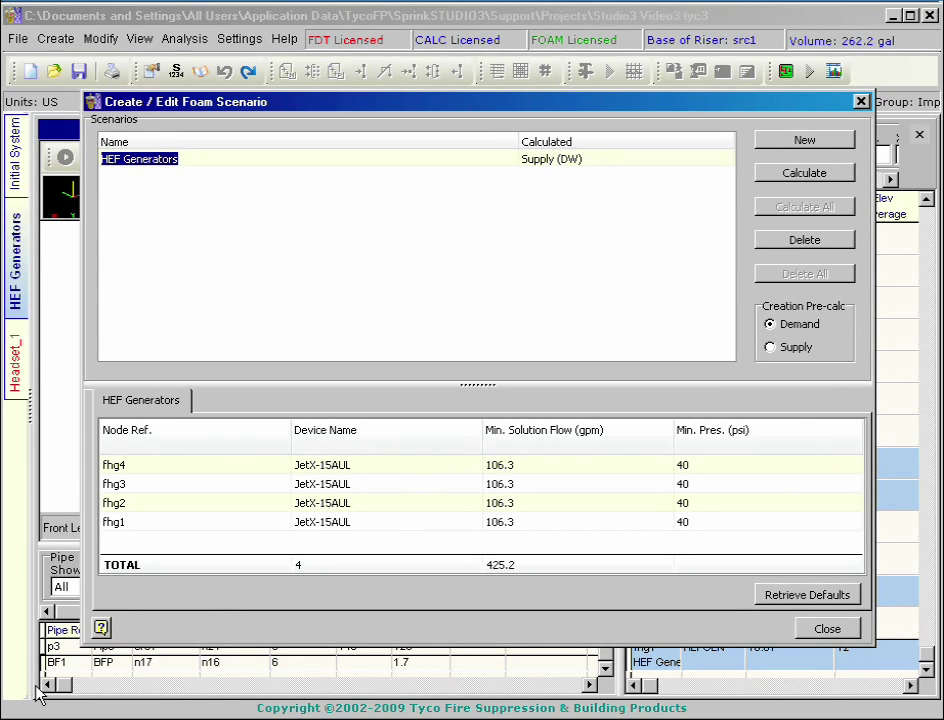
pyautogui.click(791, 175)
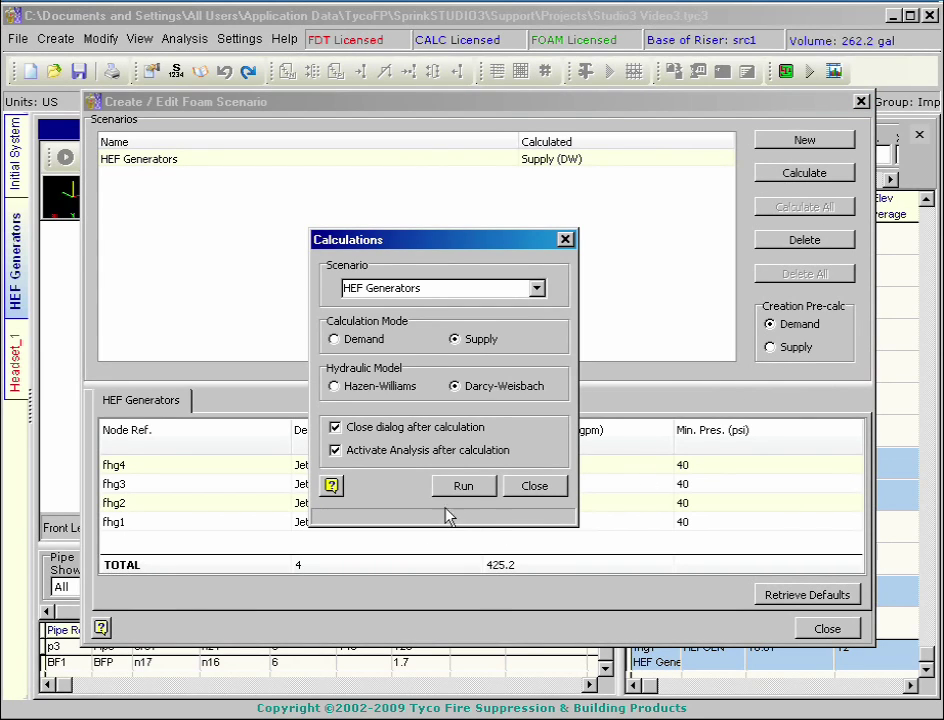
# Run the HEF Generators calculation, giving 761.1 gpm total water at 62 psi
pyautogui.click(462, 487)
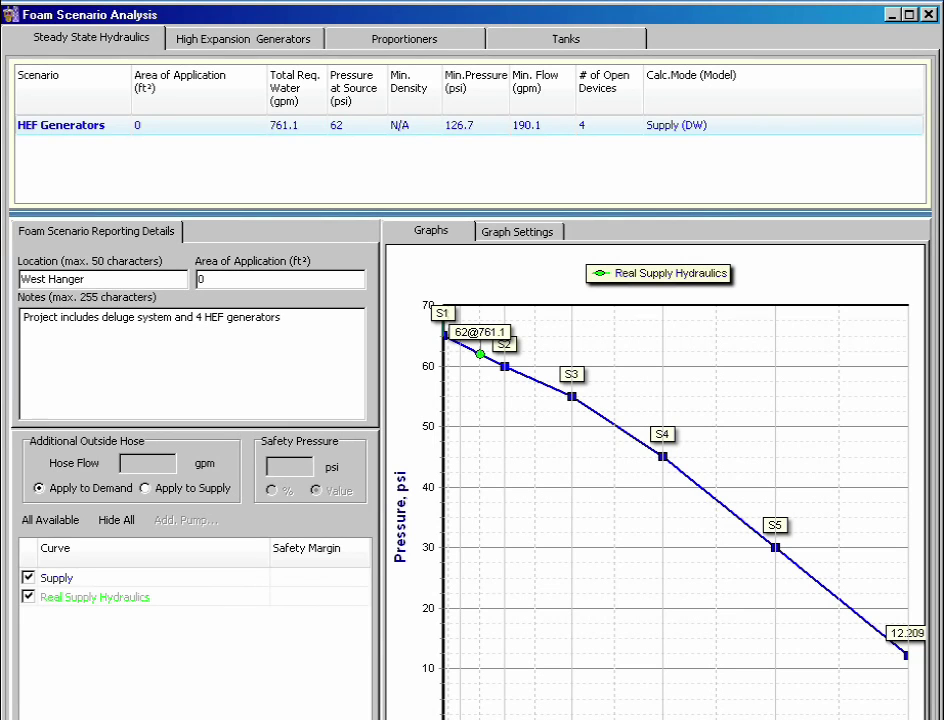
# Inspect the high-expansion generator results row by row for fhg1, fhg2 and fhg3
pyautogui.click(228, 42)
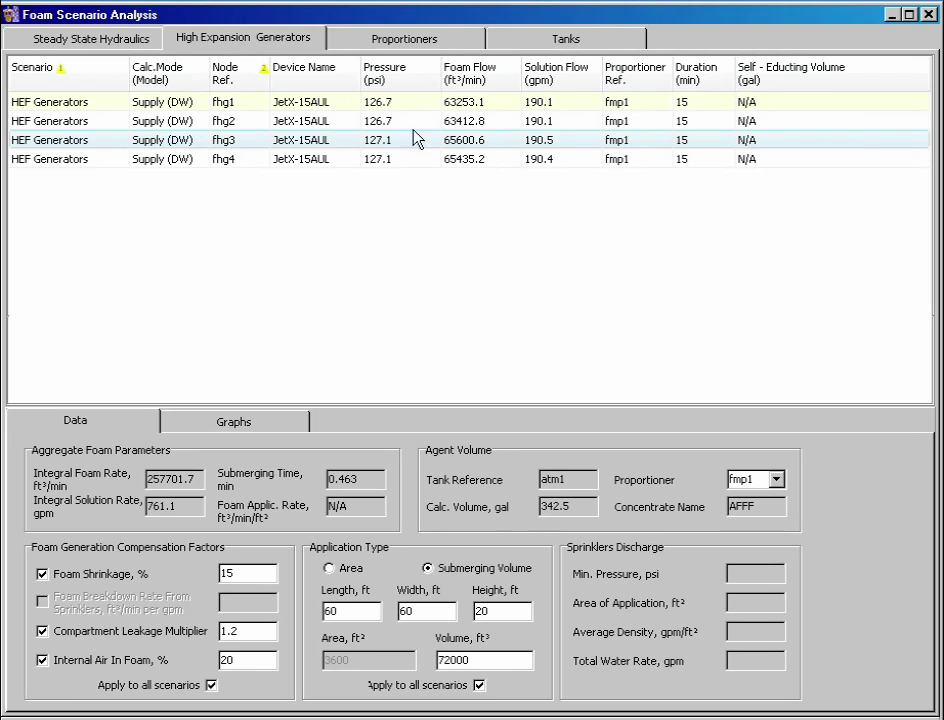
pyautogui.click(118, 110)
pyautogui.click(117, 124)
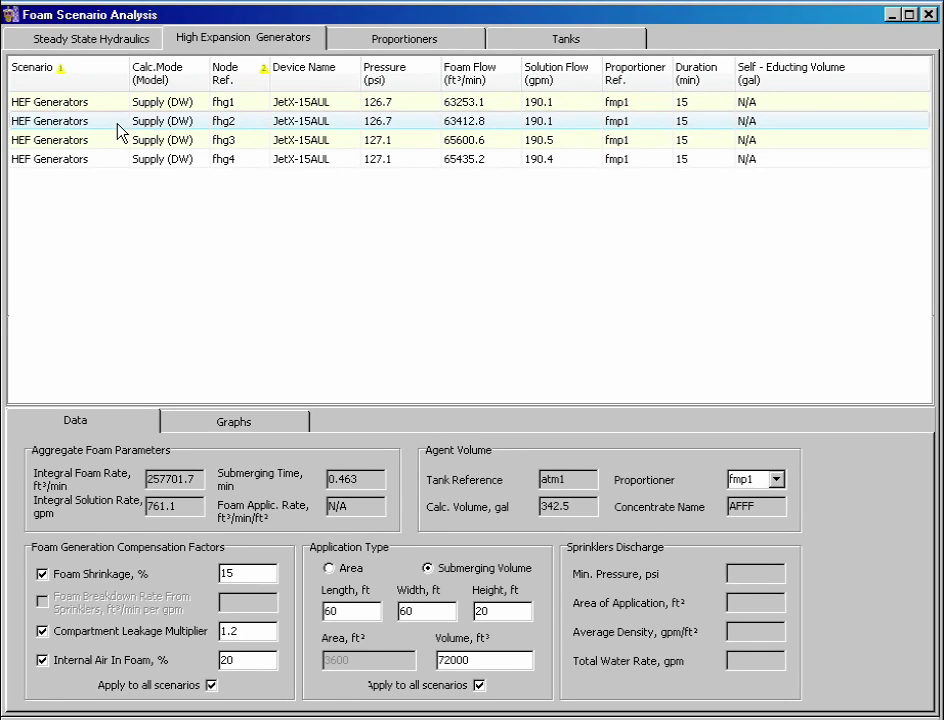
pyautogui.click(121, 143)
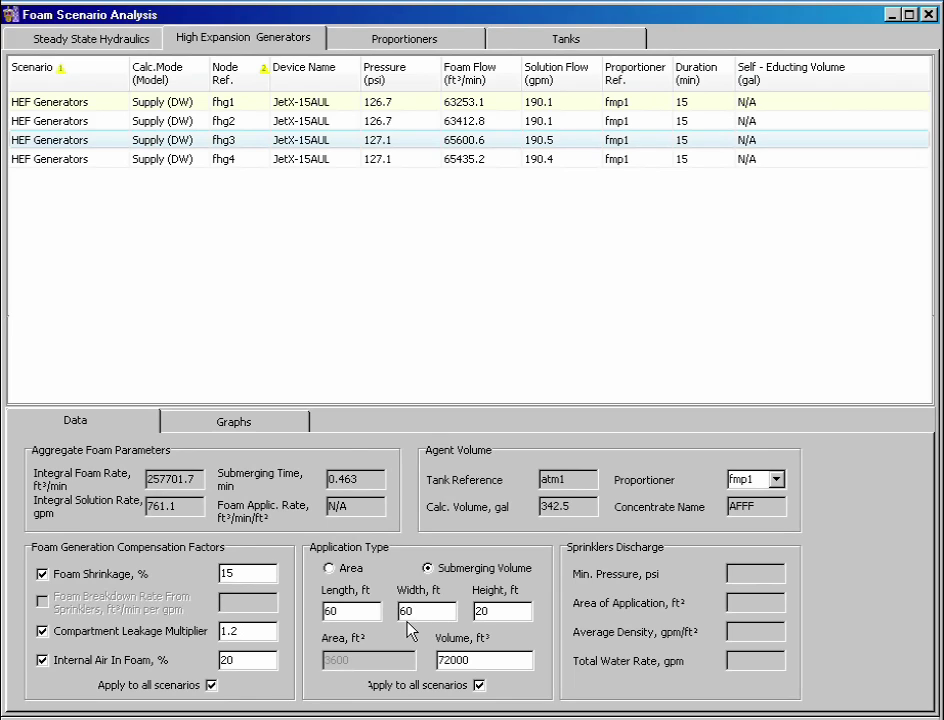
# Try Area versus Submerging Volume, internal air (20%) and leakage (1.2) factors, then restore each
pyautogui.click(331, 568)
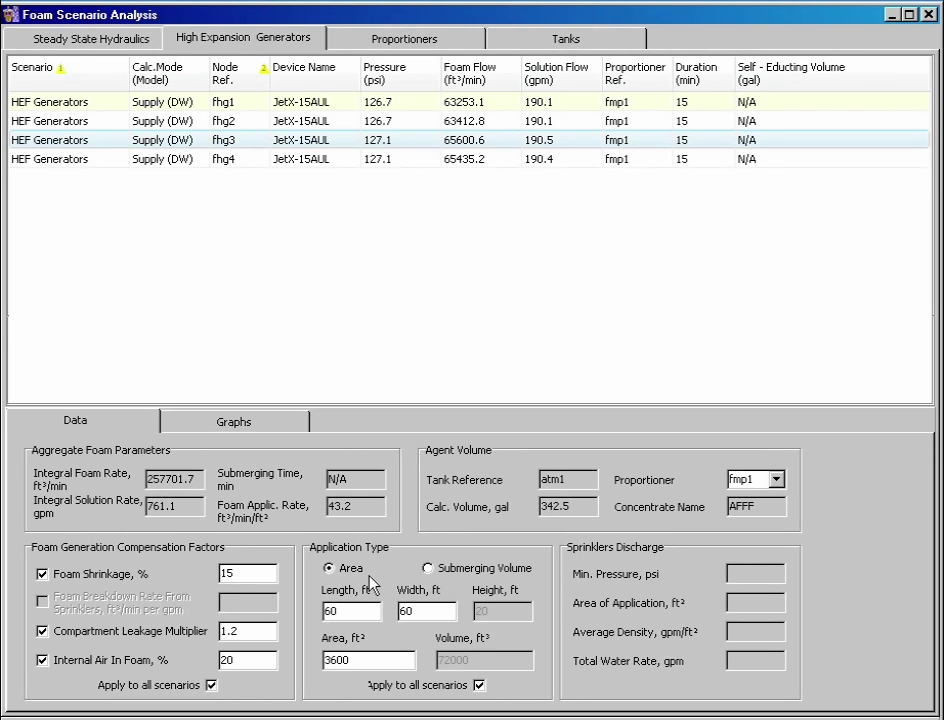
pyautogui.click(458, 576)
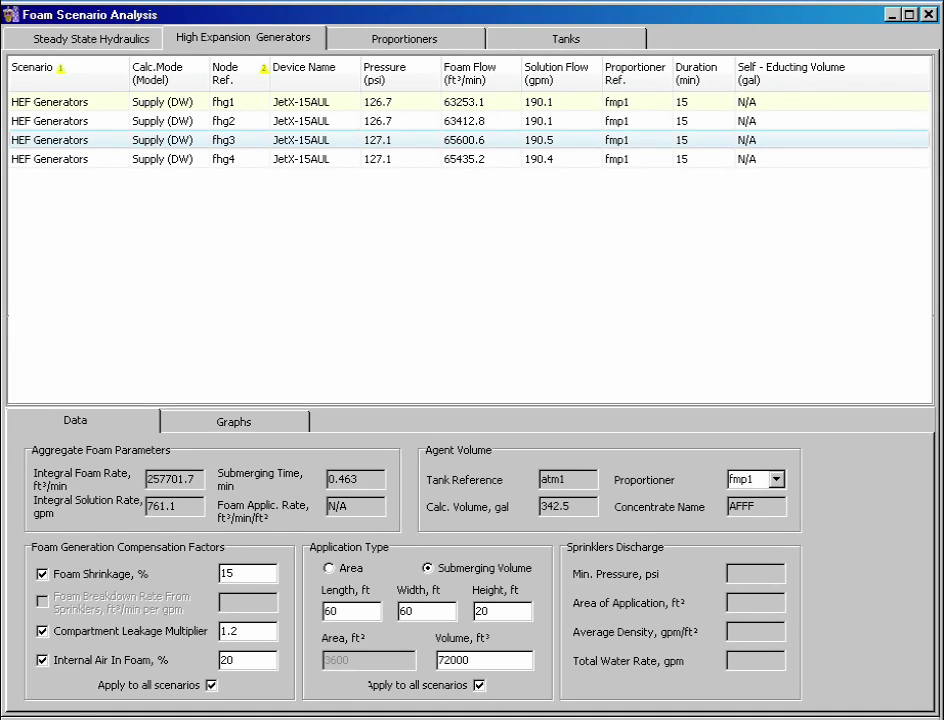
pyautogui.click(42, 660)
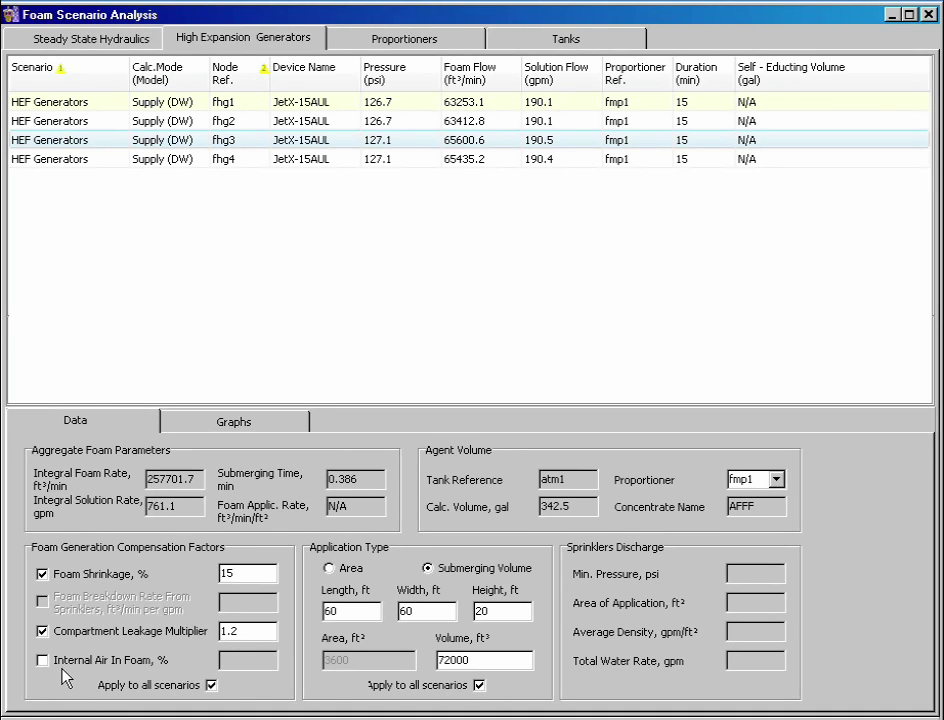
pyautogui.click(42, 660)
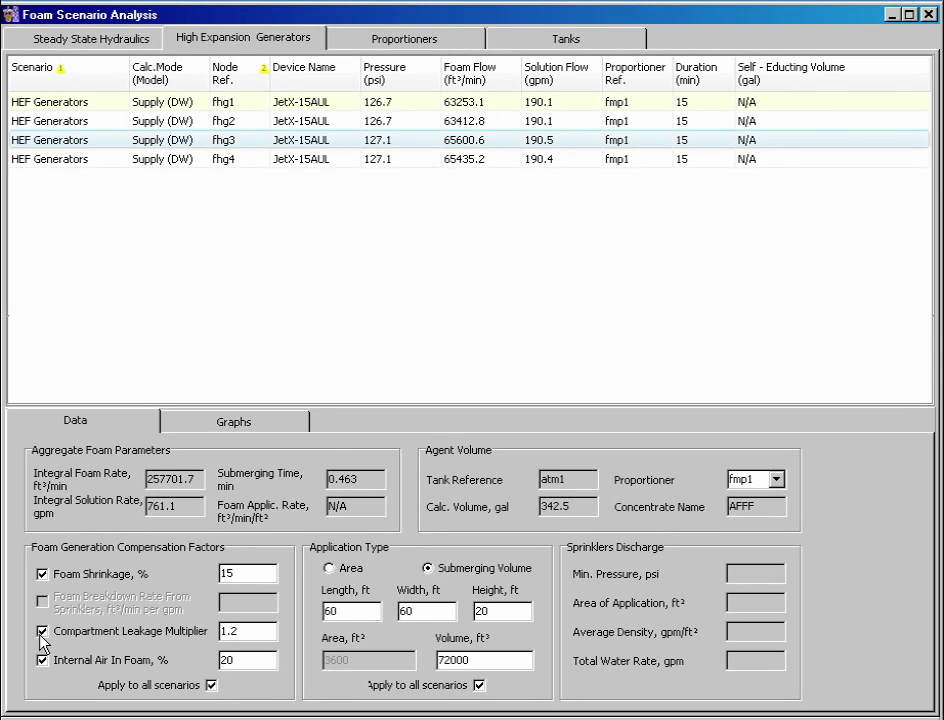
pyautogui.click(42, 631)
pyautogui.click(42, 633)
# Review the proportioner and concentrate tank results, then close the analysis and foam scenario editor
pyautogui.click(376, 38)
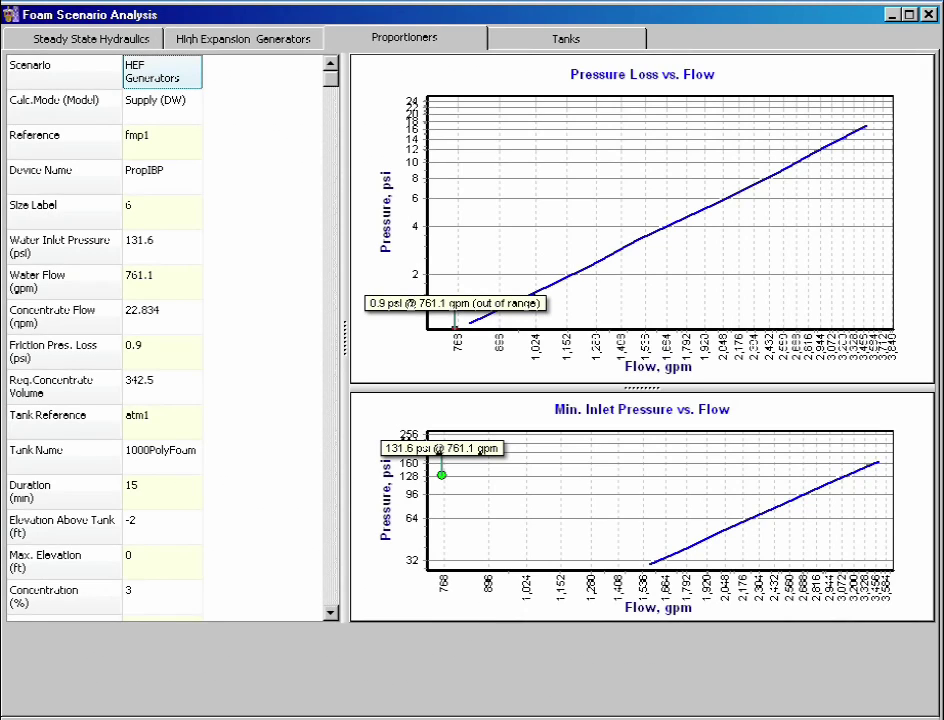
pyautogui.click(573, 46)
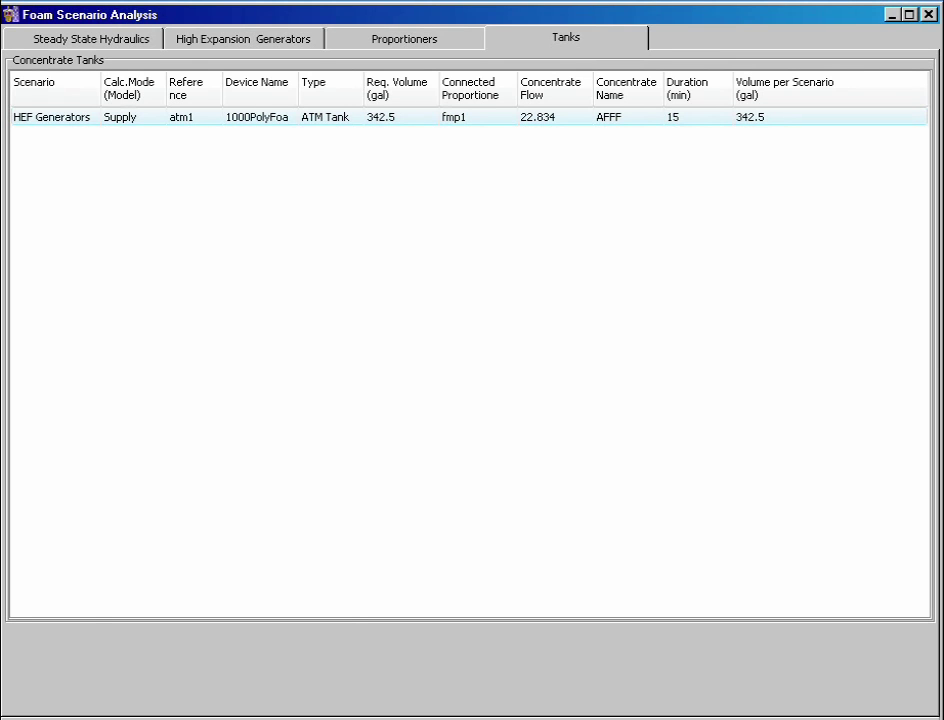
pyautogui.hotkey('alt', 'F4')
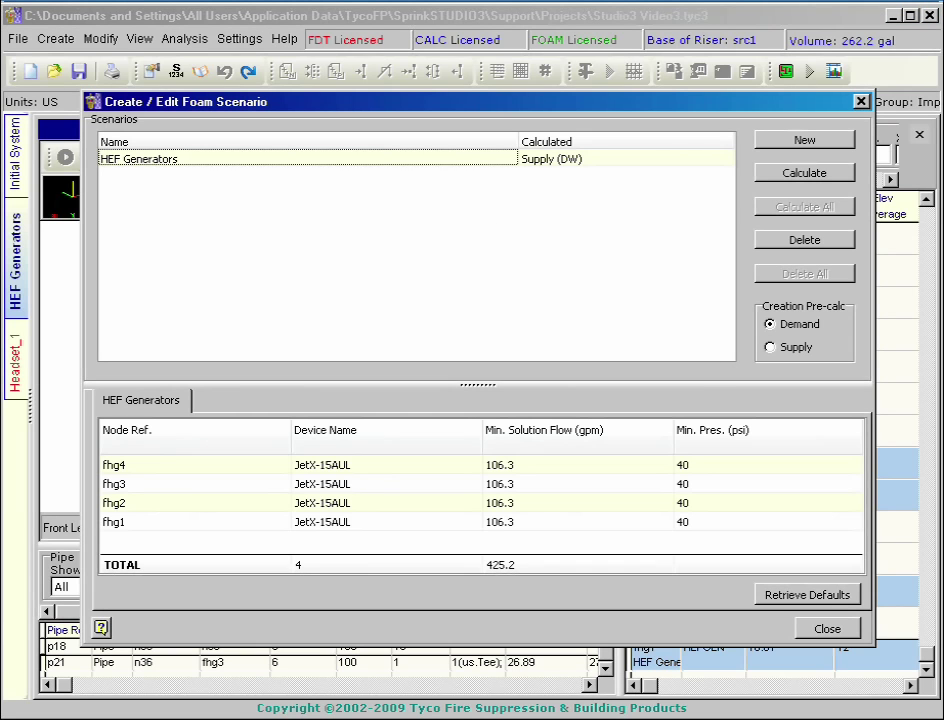
pyautogui.click(827, 636)
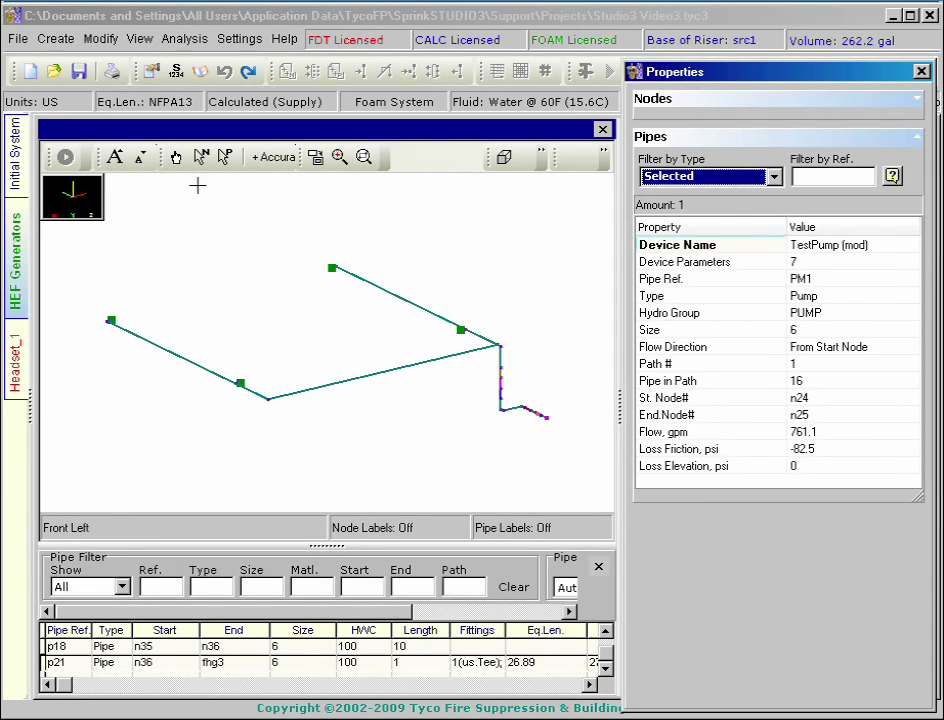
# In the initial system, select all 36 Overhead Sprinkler nodes via the node type filter
pyautogui.click(13, 160)
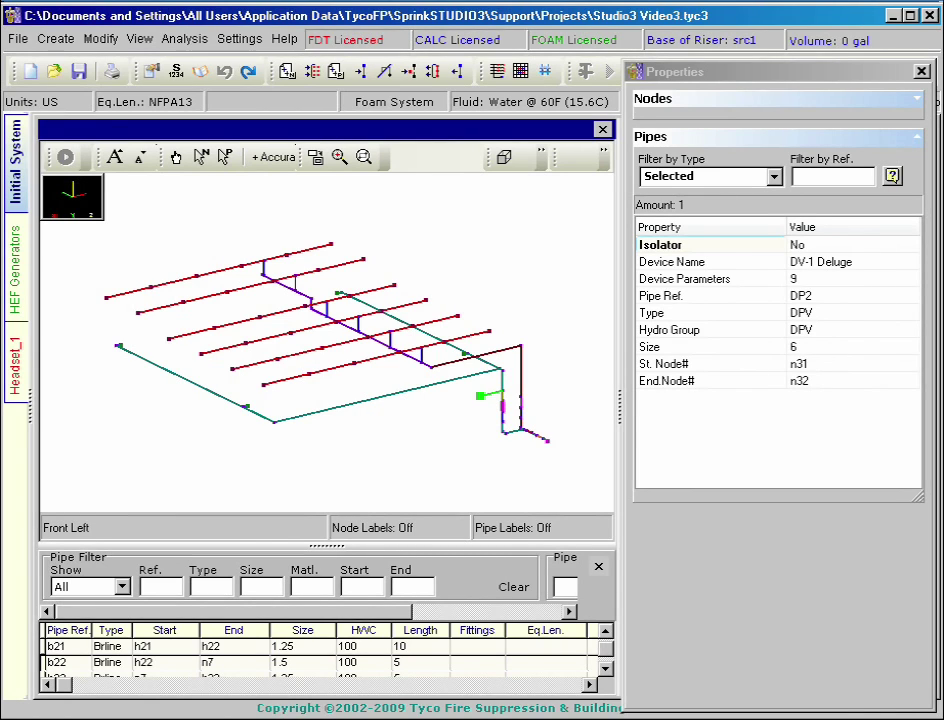
pyautogui.click(919, 140)
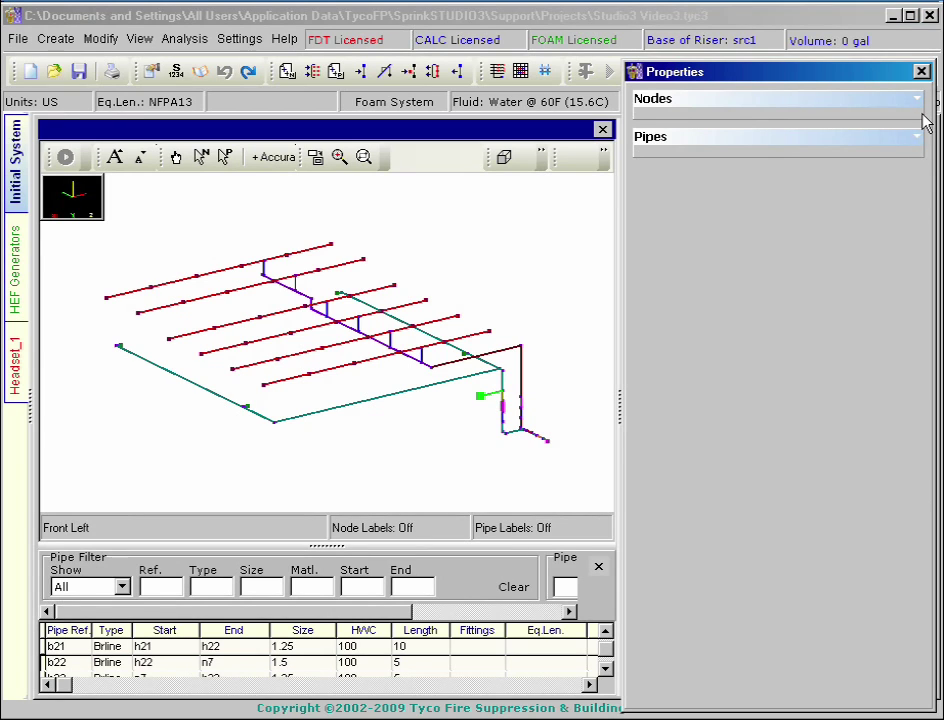
pyautogui.click(919, 102)
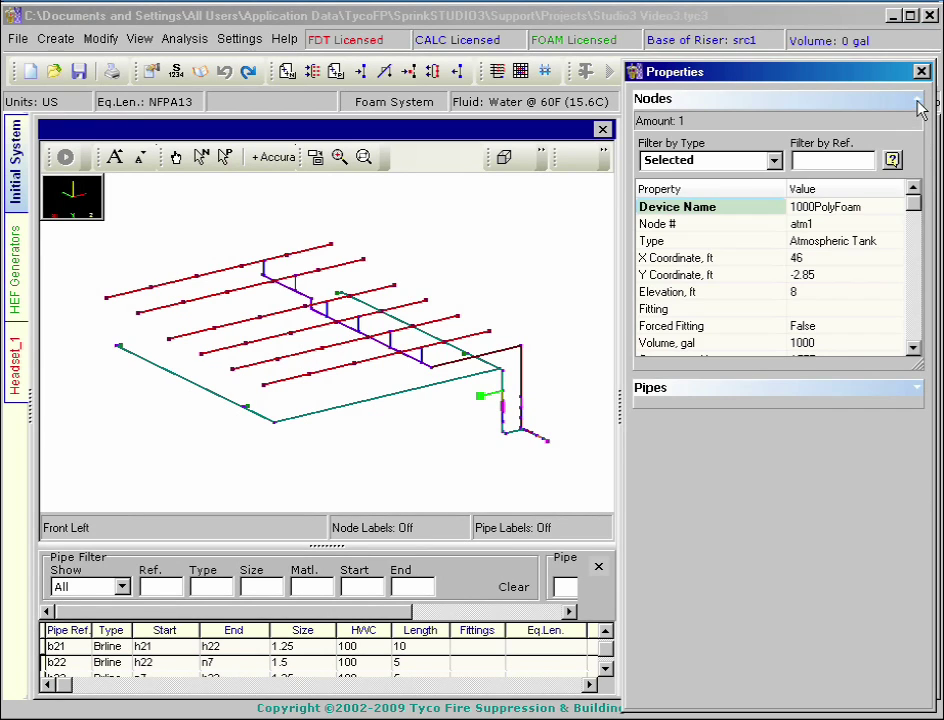
pyautogui.click(775, 162)
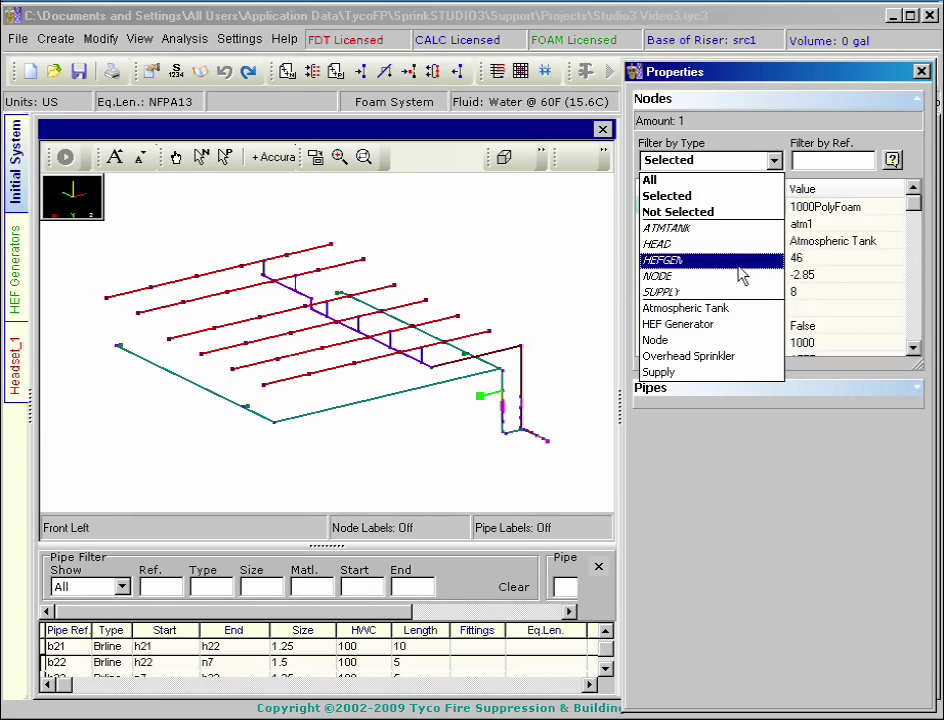
pyautogui.click(733, 357)
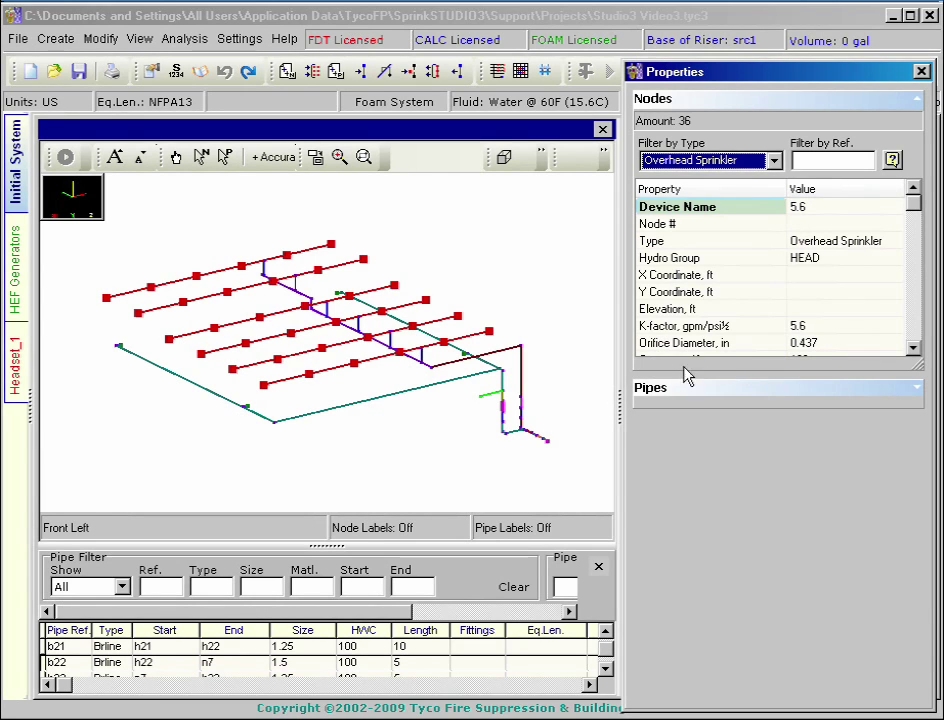
# Add the two generator nodes and two far pipe nodes, making 40 selected nodes
pyautogui.click(201, 156)
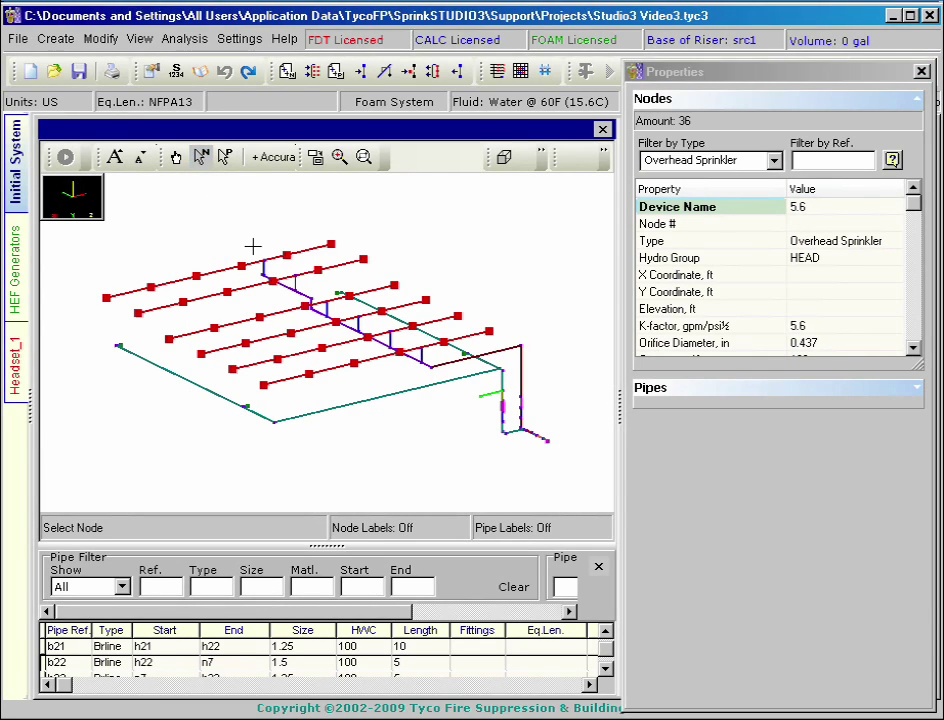
pyautogui.click(337, 293)
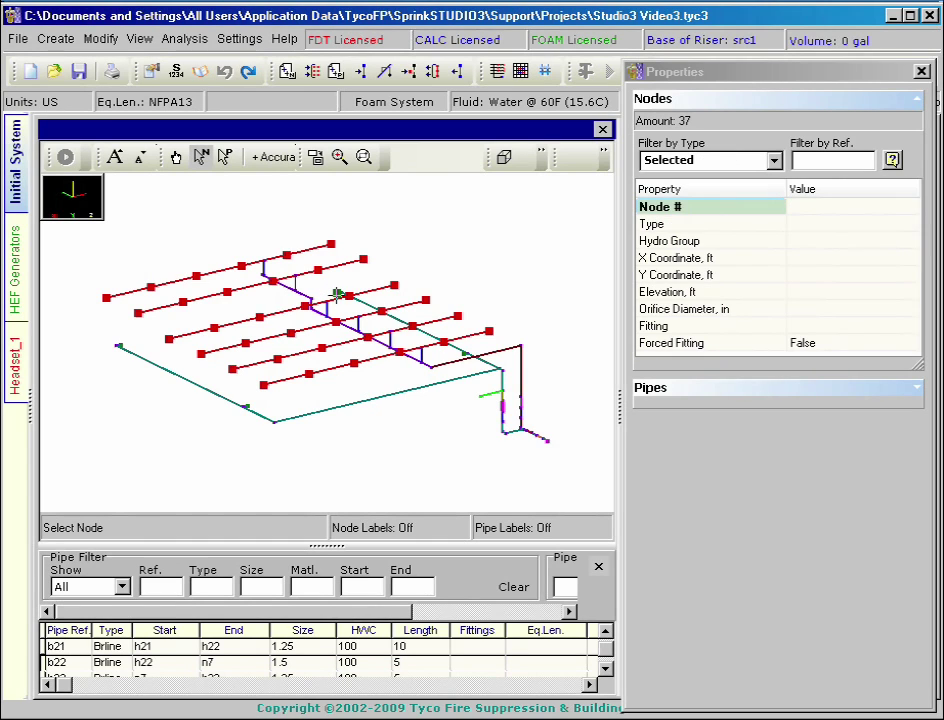
pyautogui.click(464, 354)
pyautogui.click(247, 408)
pyautogui.click(120, 346)
# Open the Create menu to start a foam scenario
pyautogui.click(56, 39)
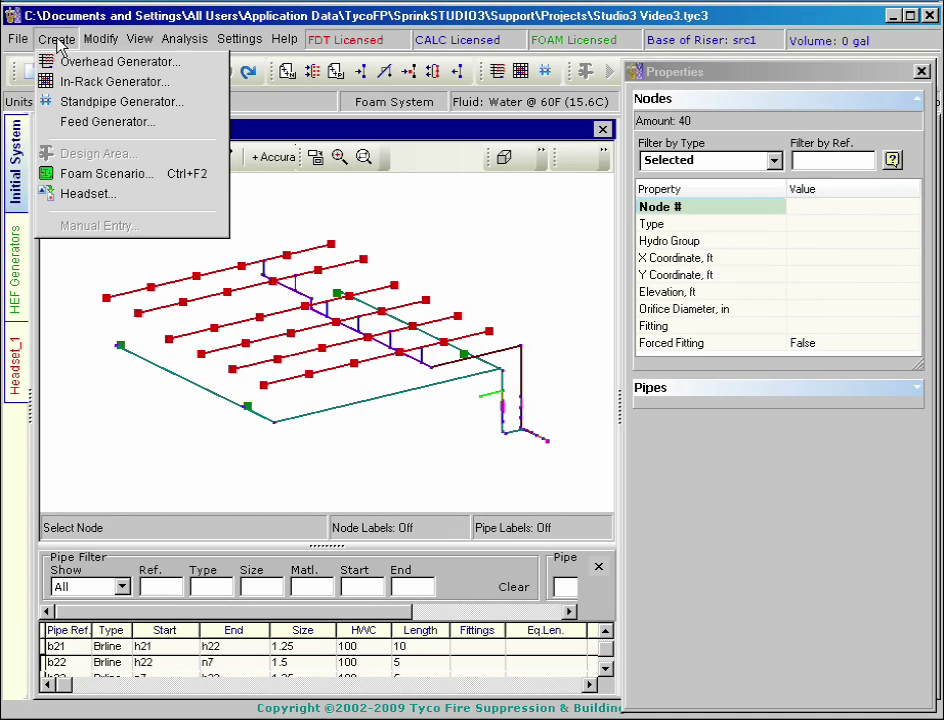
# Add a new foam scenario named 'HEF + Deluge' and open its calculation settings
pyautogui.click(106, 173)
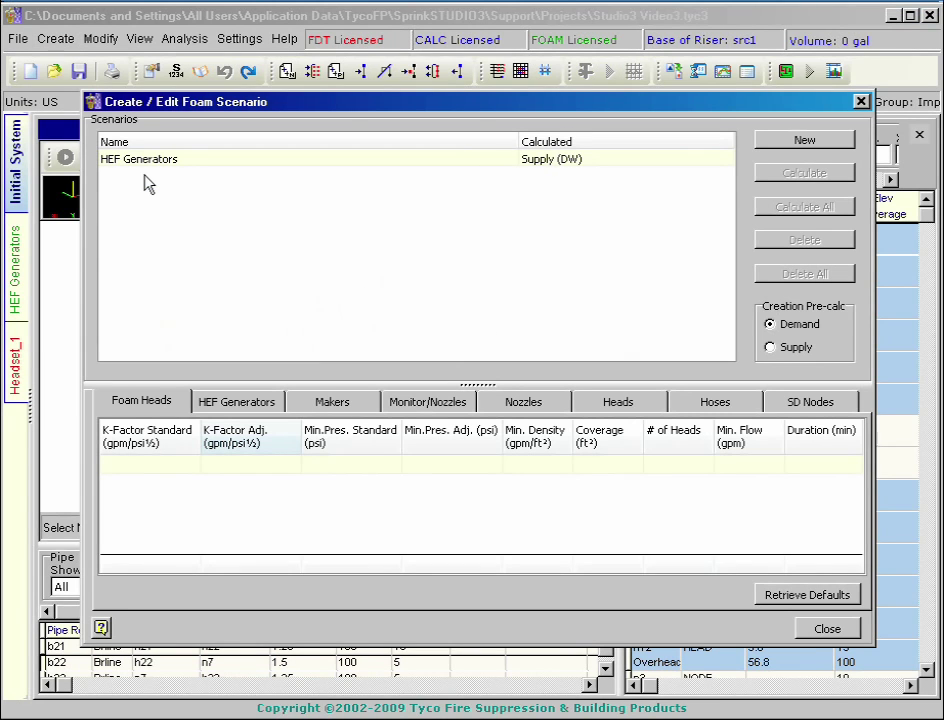
pyautogui.click(815, 141)
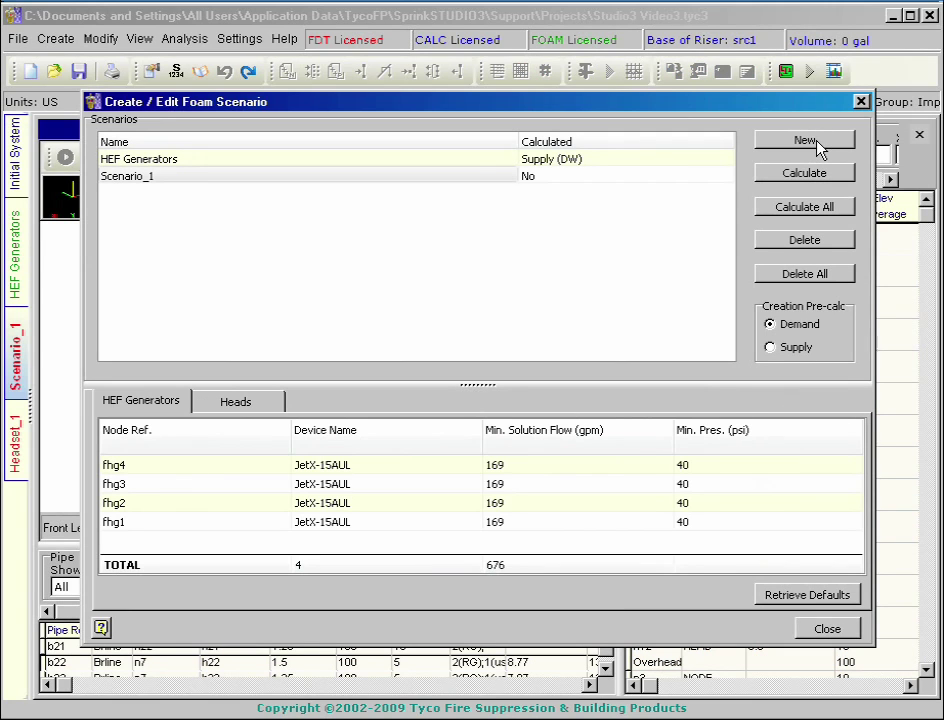
pyautogui.click(155, 178)
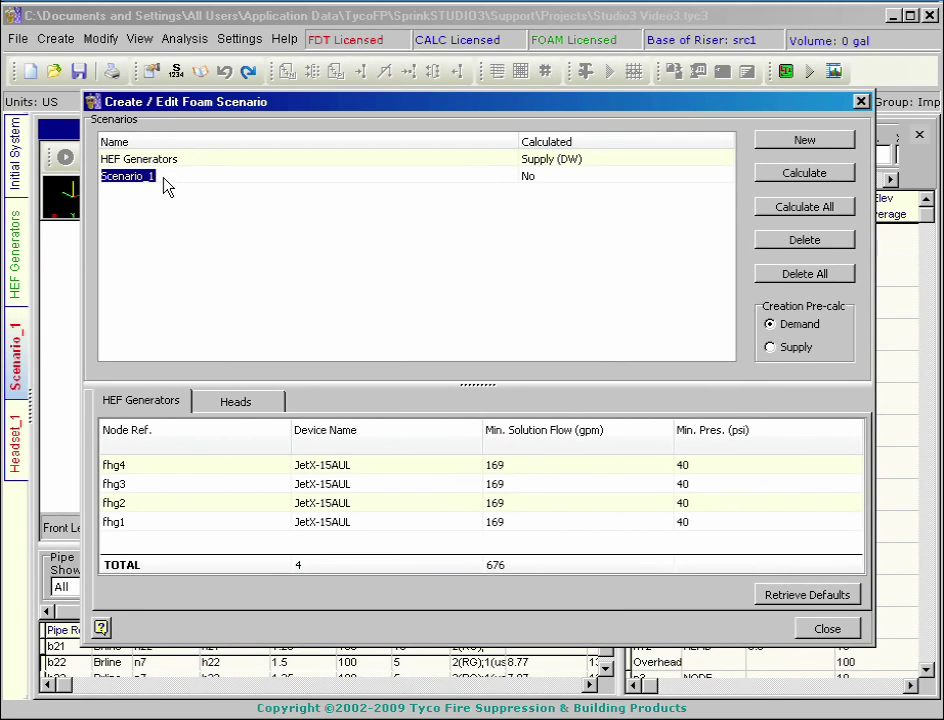
pyautogui.write('HEF + Deluge')
pyautogui.press('Return')
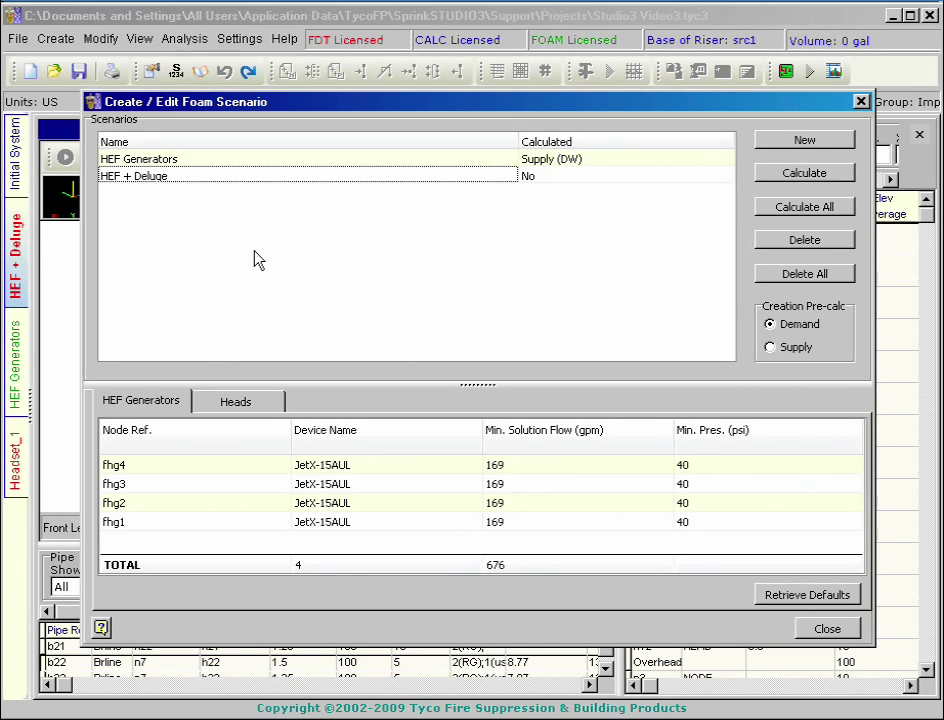
pyautogui.click(806, 173)
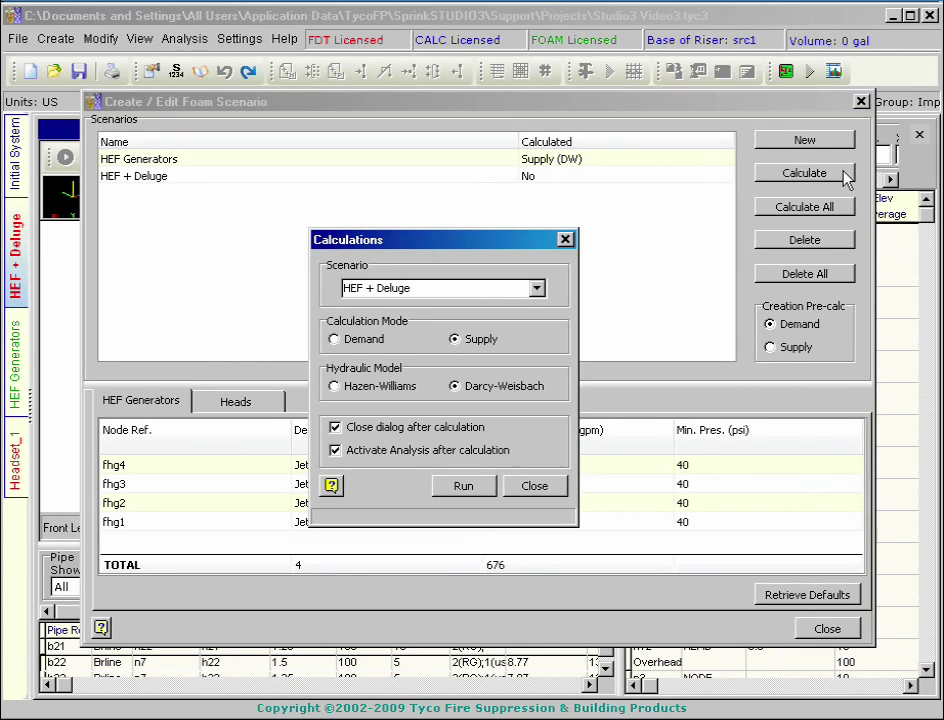
# Run HEF + Deluge with a 100×50×20 ft submerging volume and foam breakdown rate enabled
pyautogui.click(481, 485)
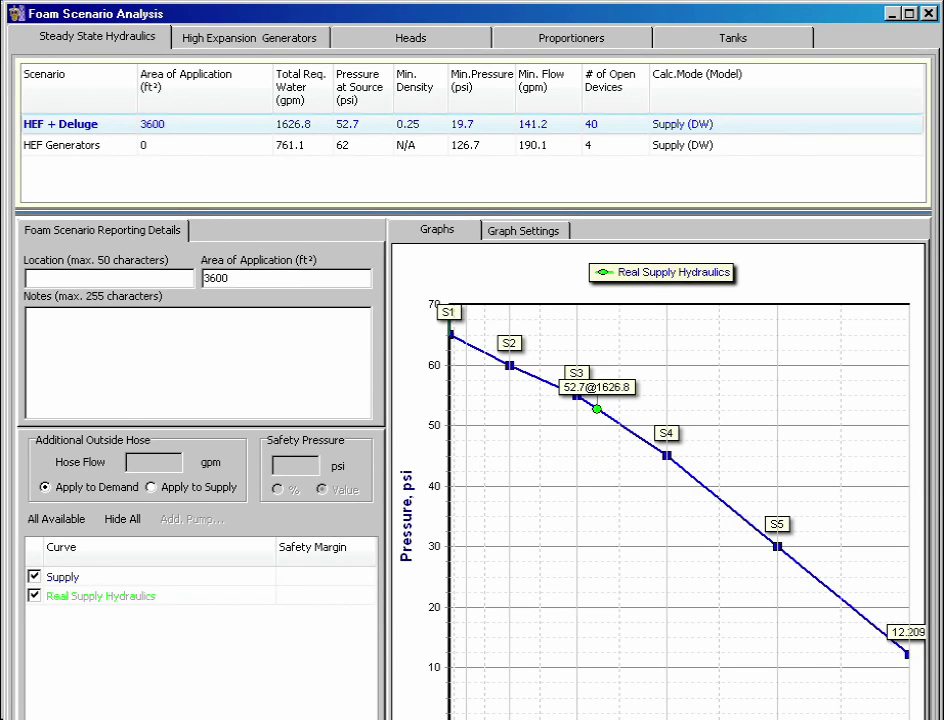
pyautogui.click(265, 39)
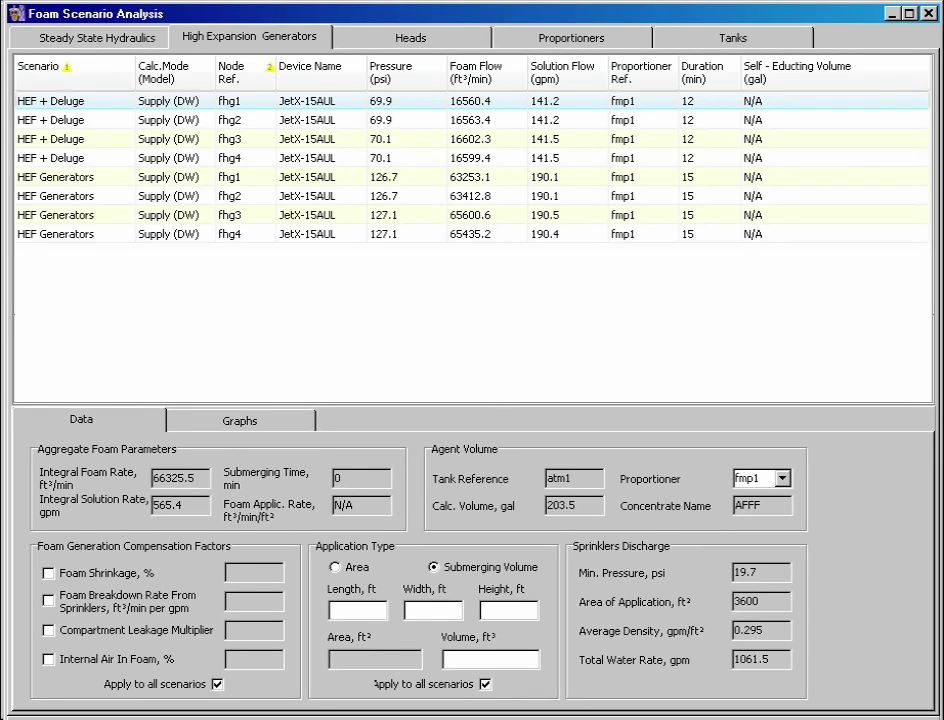
pyautogui.write('100')
pyautogui.press('Tab')
pyautogui.write('50')
pyautogui.press('Tab')
pyautogui.write('20')
pyautogui.press('Return')
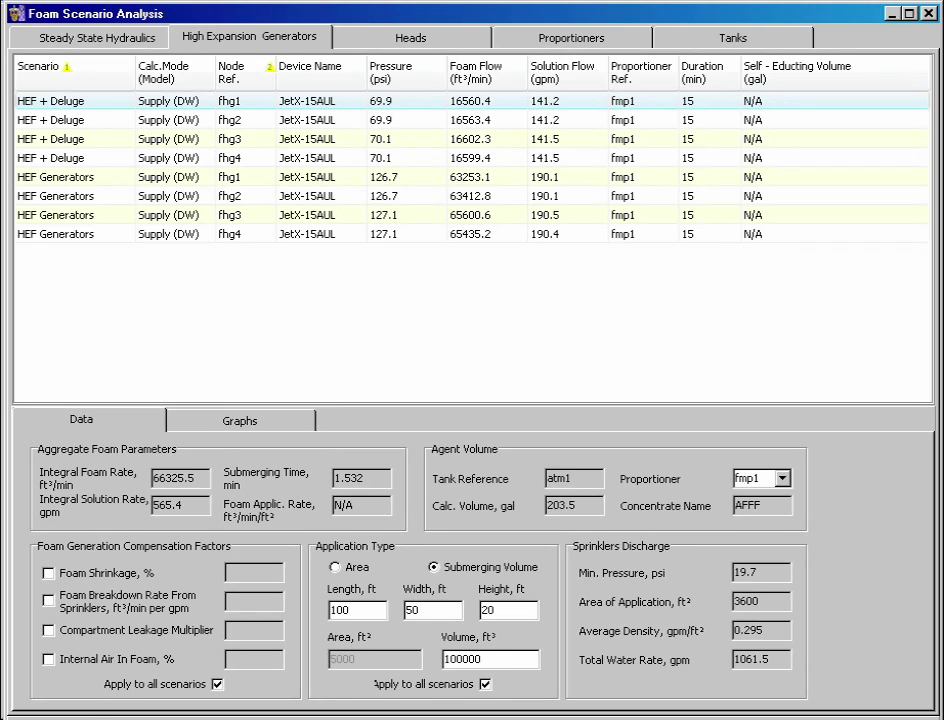
pyautogui.click(48, 600)
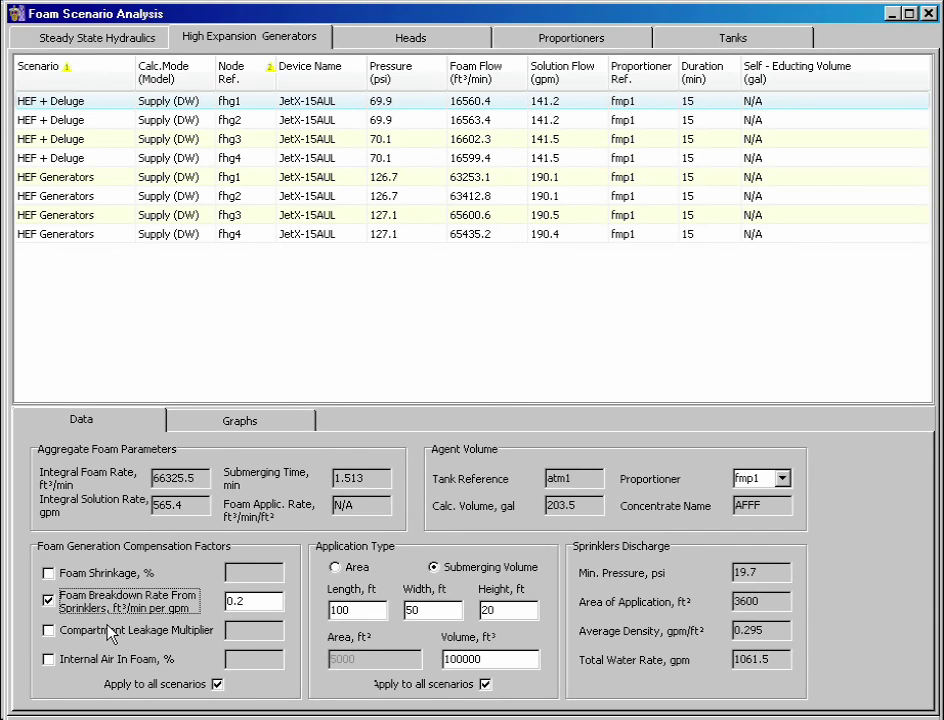
pyautogui.press('Escape')
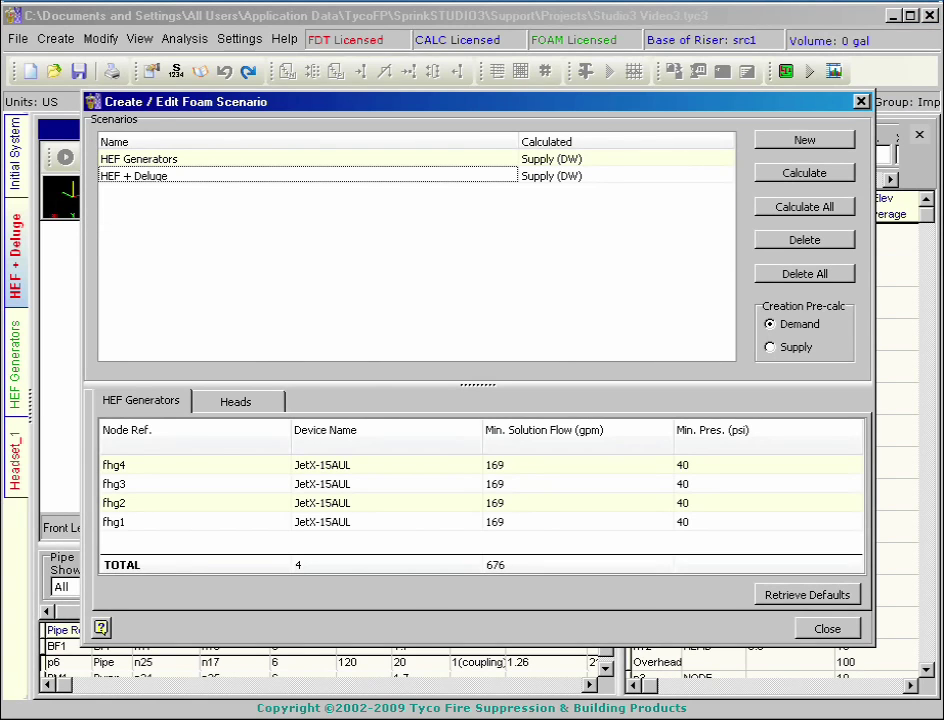
# Close the foam scenario editor and open the headset settings for Headset_1
pyautogui.click(828, 636)
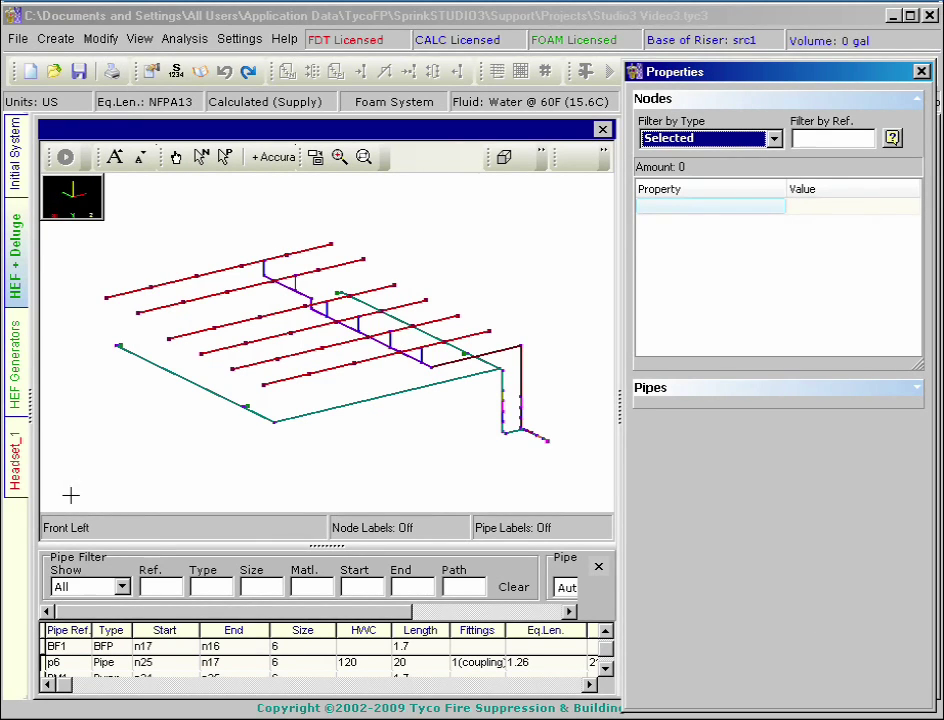
pyautogui.click(17, 480)
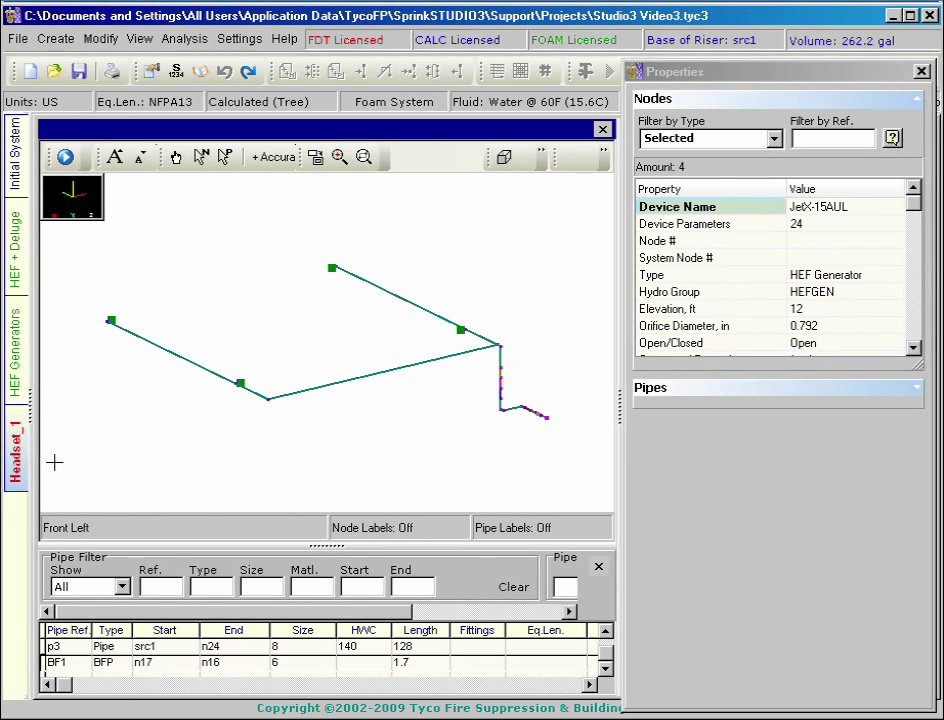
pyautogui.click(56, 42)
pyautogui.click(95, 193)
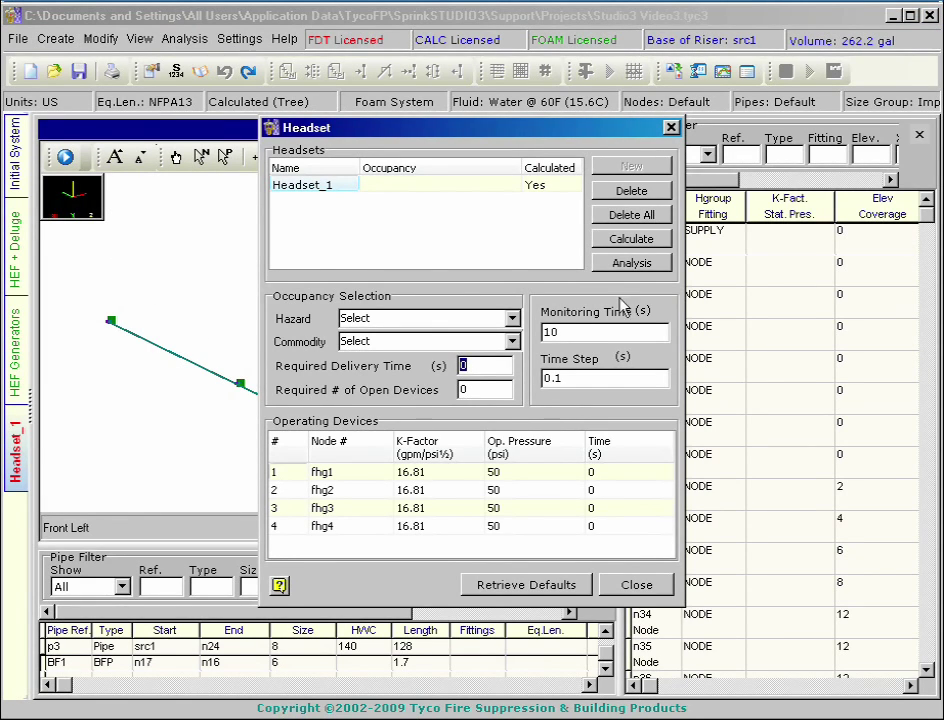
# Run Headset_1's operating-time calculation and view the summary: 15.031 s at fhg2
pyautogui.click(654, 241)
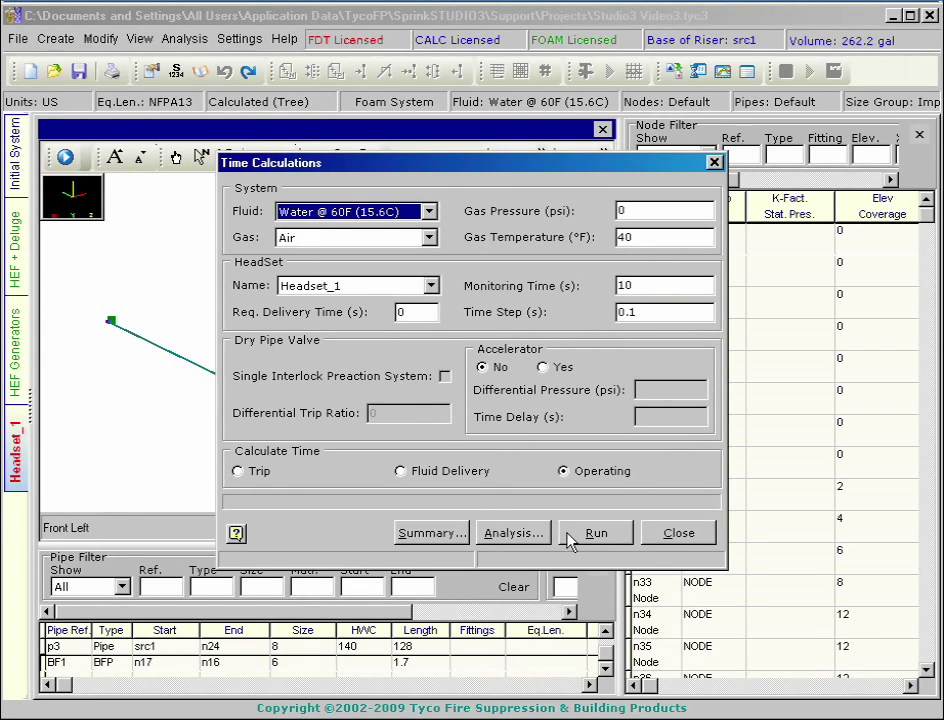
pyautogui.click(601, 537)
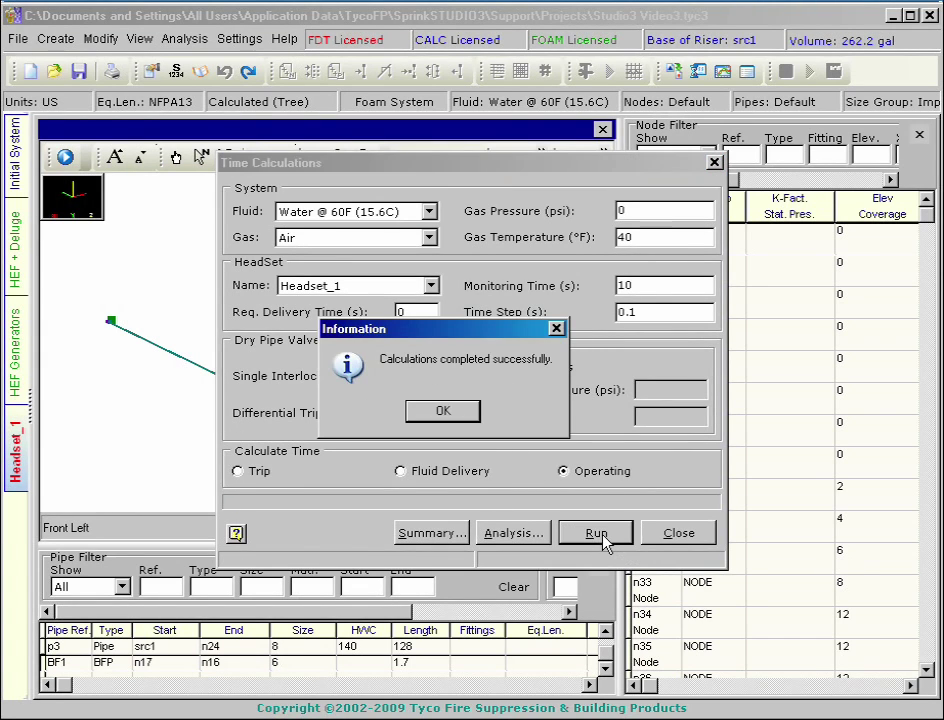
pyautogui.click(455, 420)
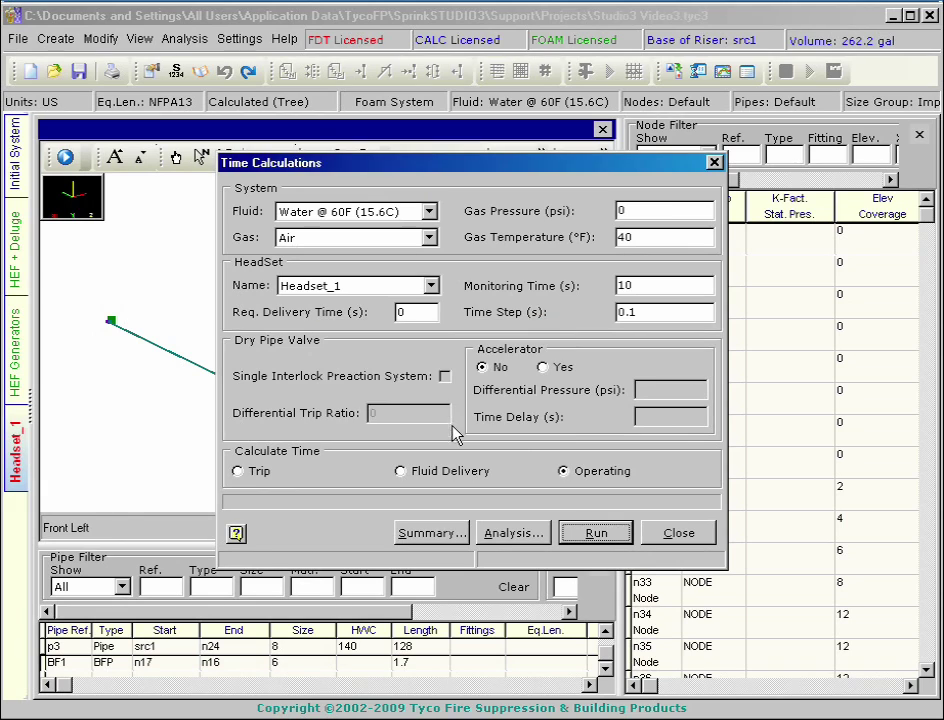
pyautogui.click(433, 533)
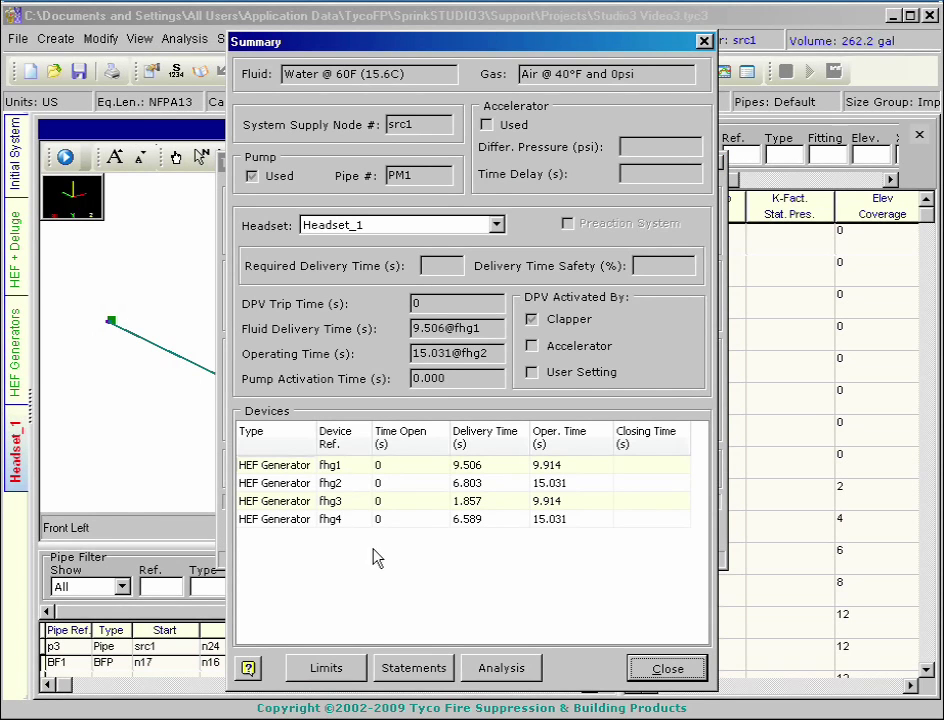